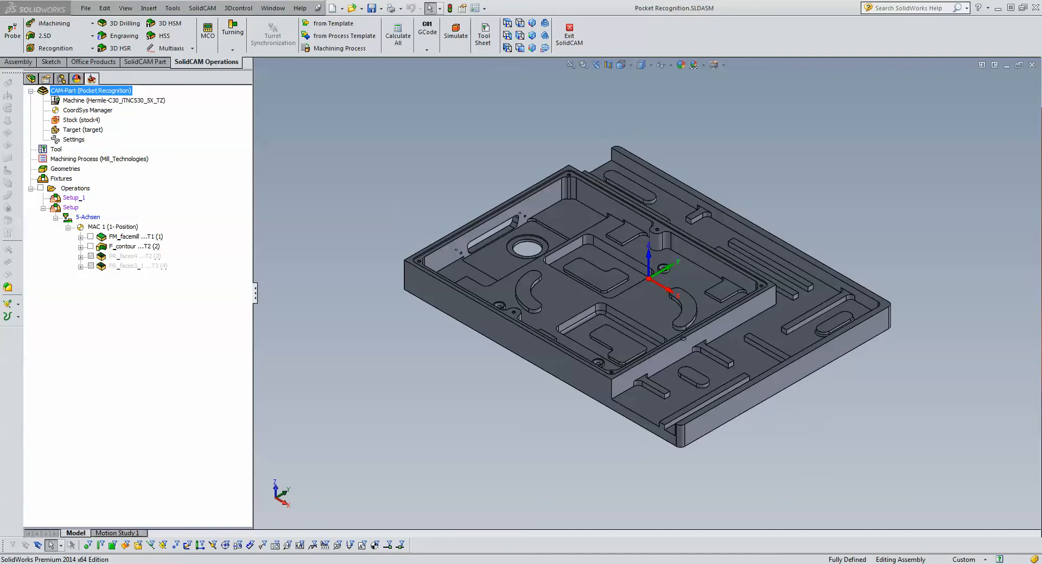
# - Switch to the media player and play the webinar introduction video
pyautogui.moveTo(607, 563)
pyautogui.click(607, 513)
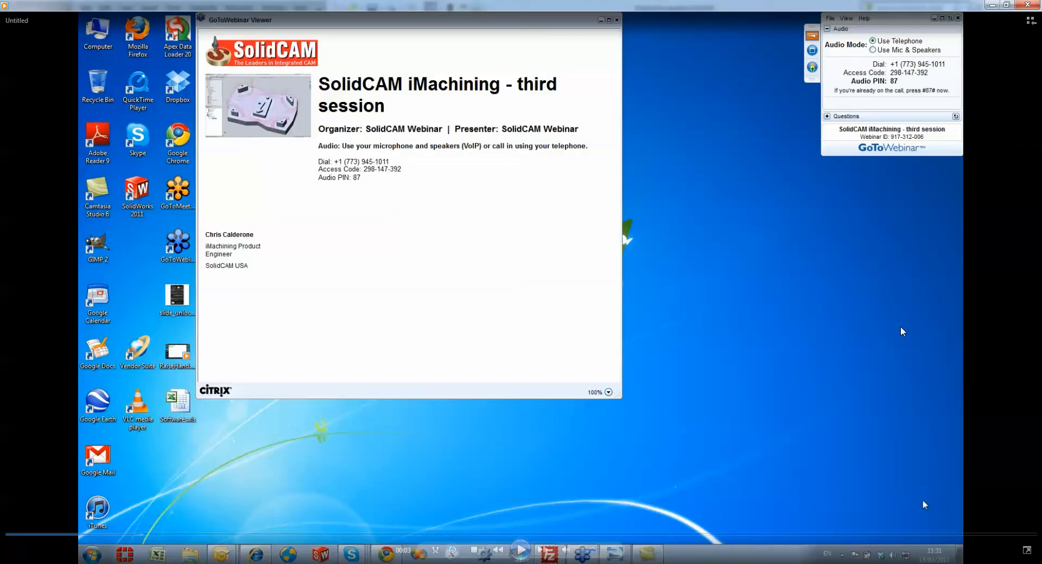
pyautogui.press('space')
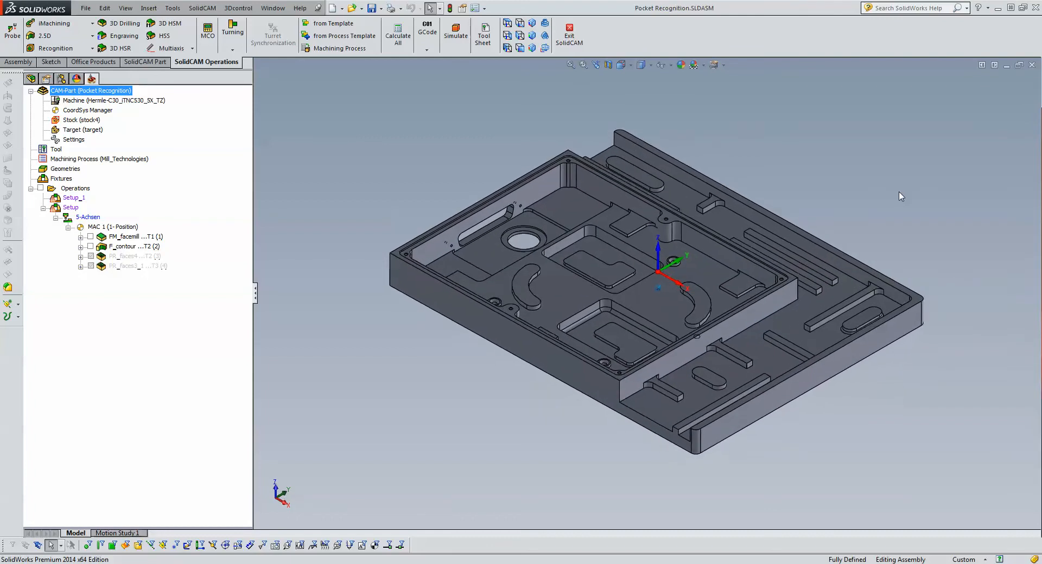
# - Check the length of the plate's long bottom edge and clear the selection
pyautogui.click(640, 428)
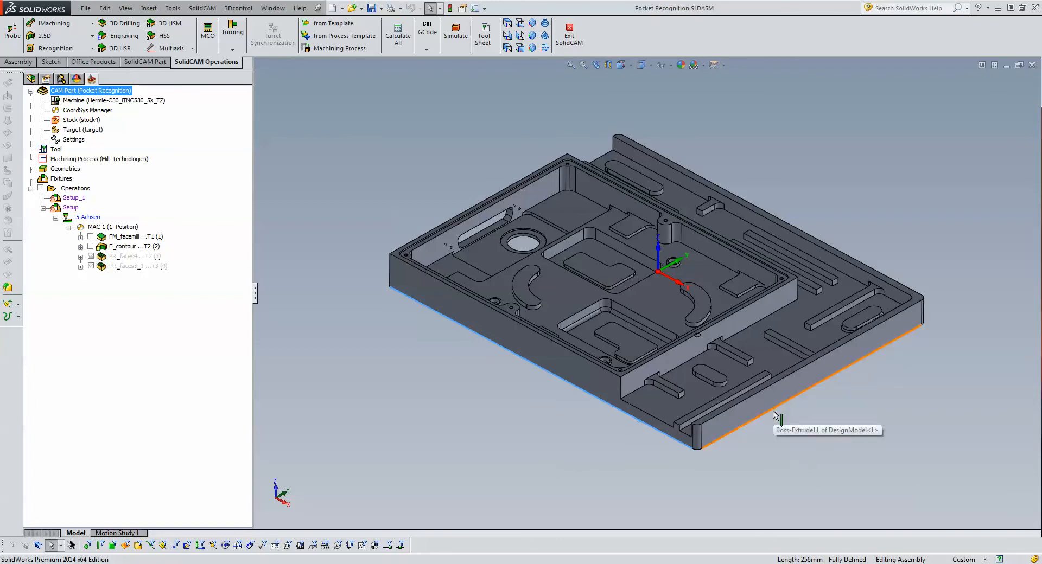
pyautogui.click(799, 446)
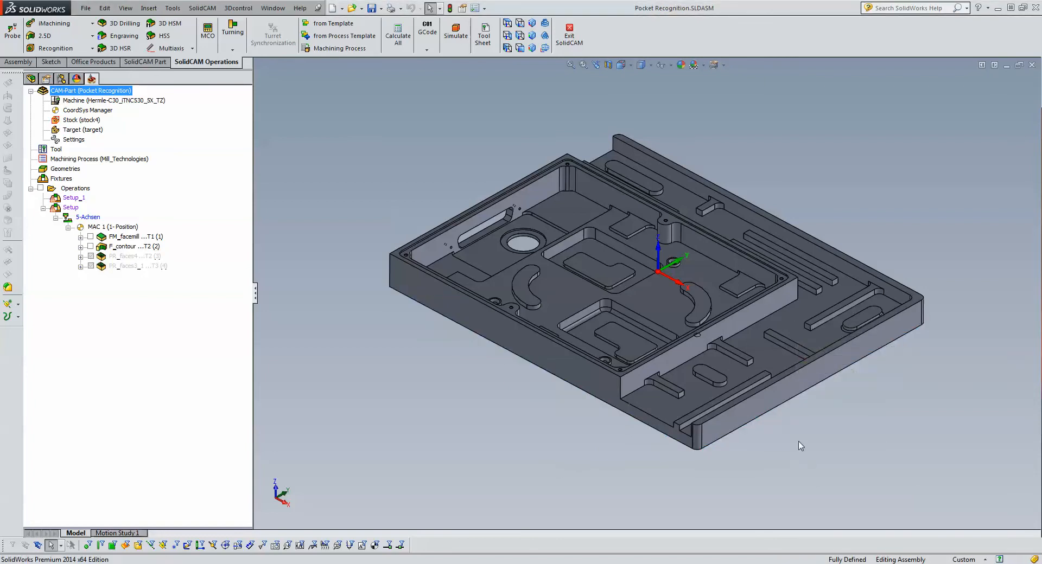
# - Open PART 1-2.prt from the recently used CAM-Parts
pyautogui.click(204, 9)
pyautogui.moveTo(300, 210)
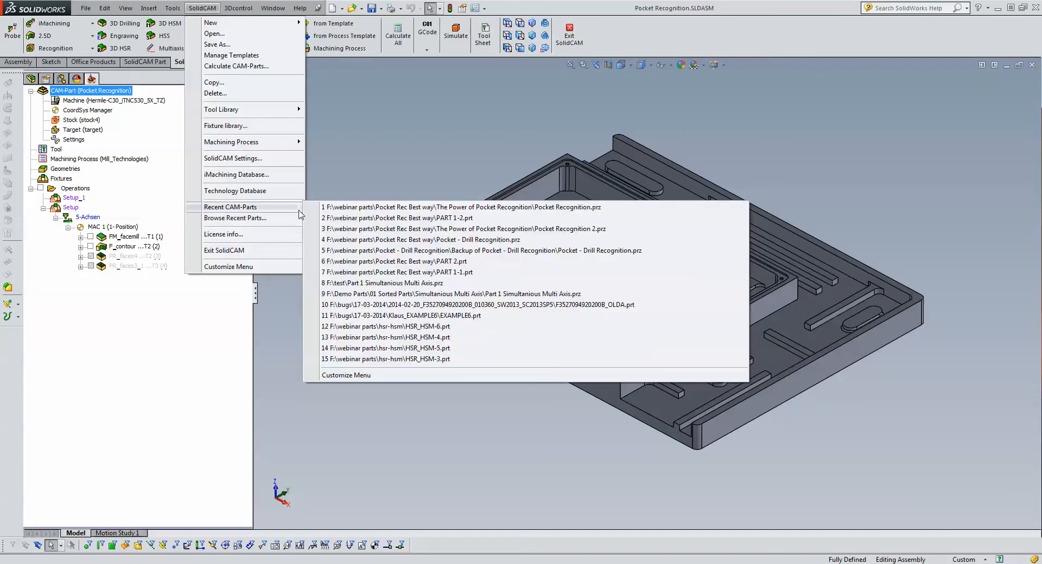
pyautogui.click(375, 218)
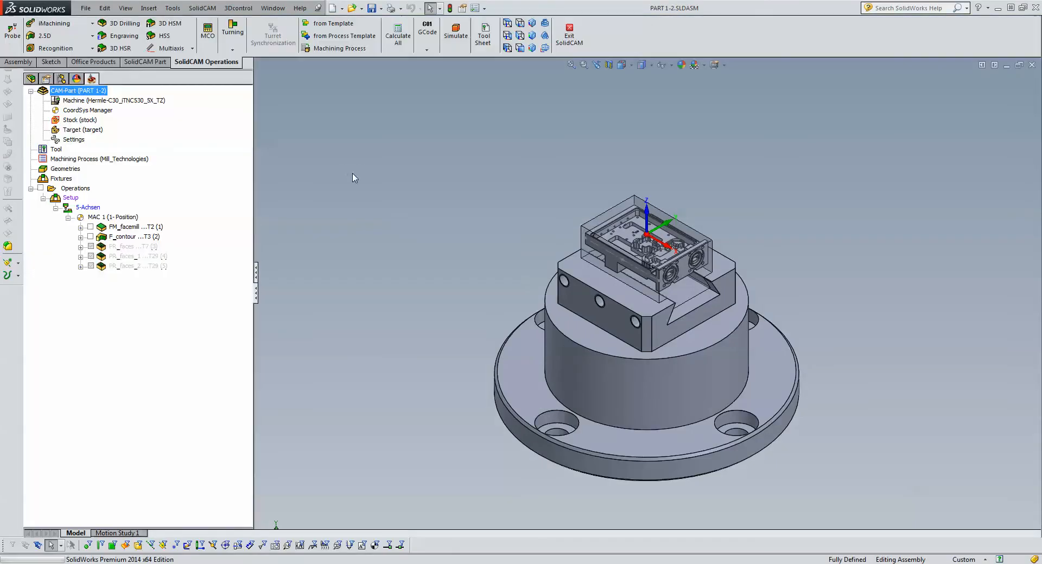
# - Activate the Default configuration of PART 1-2 and return to its CAM operations tree
pyautogui.click(61, 79)
pyautogui.doubleClick(70, 113)
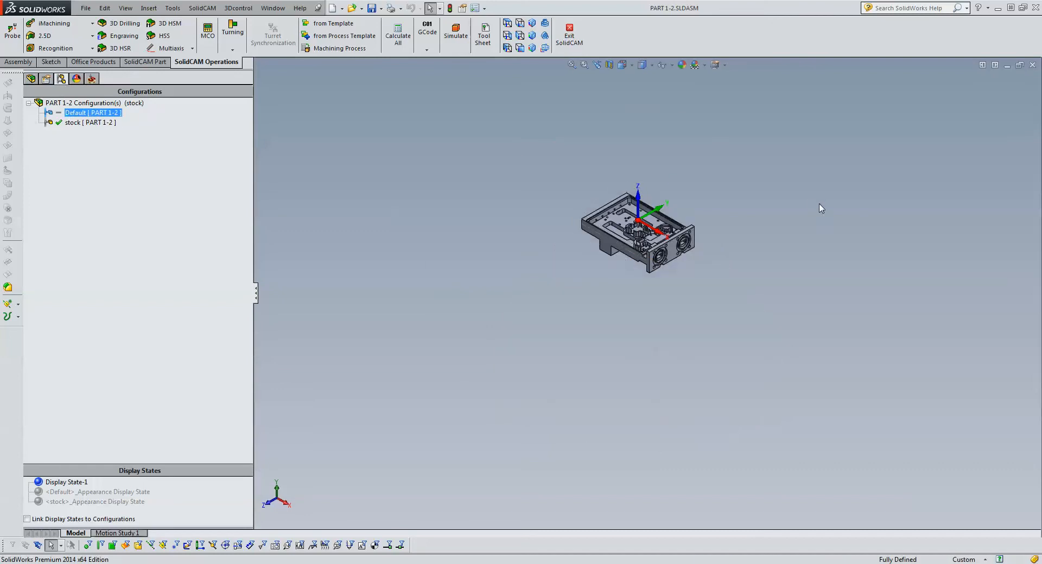
pyautogui.scroll(-5, 583, 224)
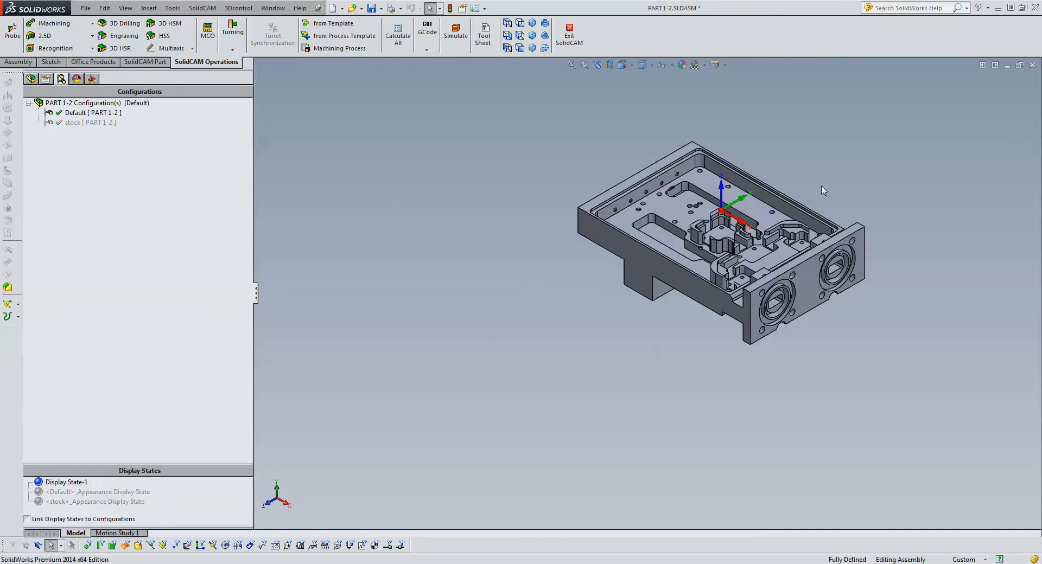
pyautogui.scroll(-1, 885, 163)
pyautogui.click(91, 80)
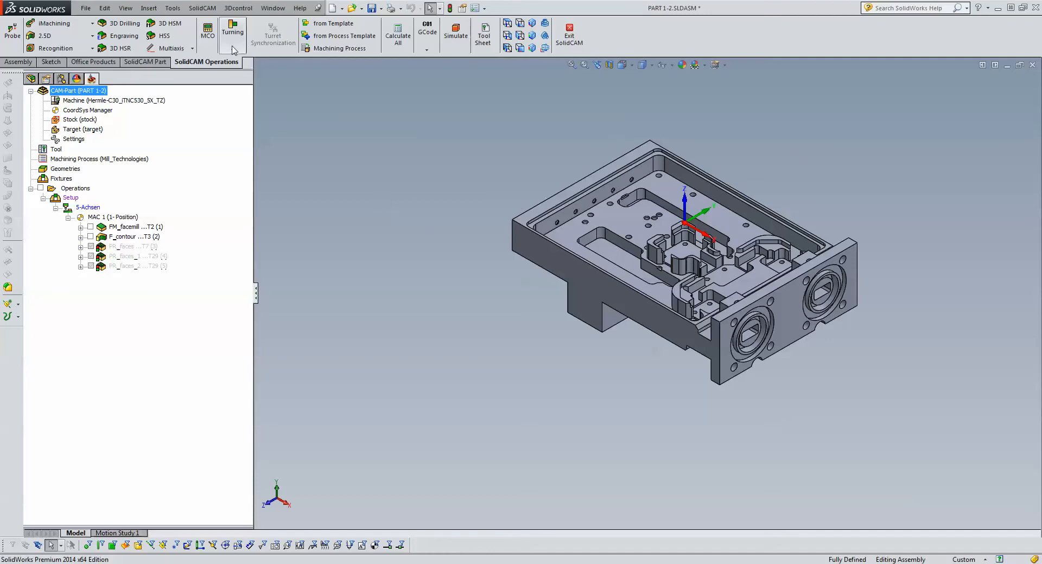
# - Reopen the recent CAM-Part Pocket Recognition.prz
pyautogui.click(203, 8)
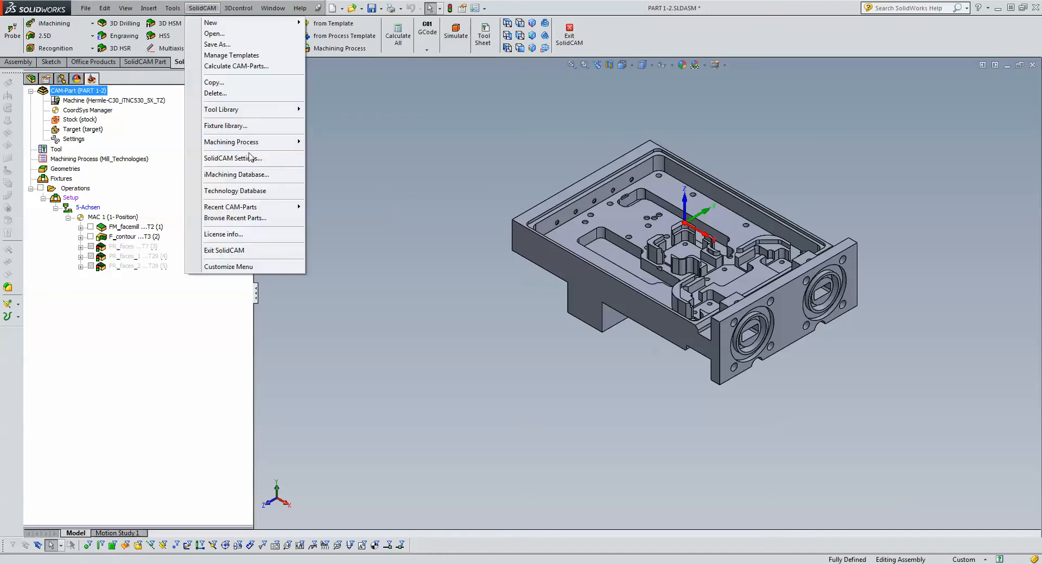
pyautogui.moveTo(270, 208)
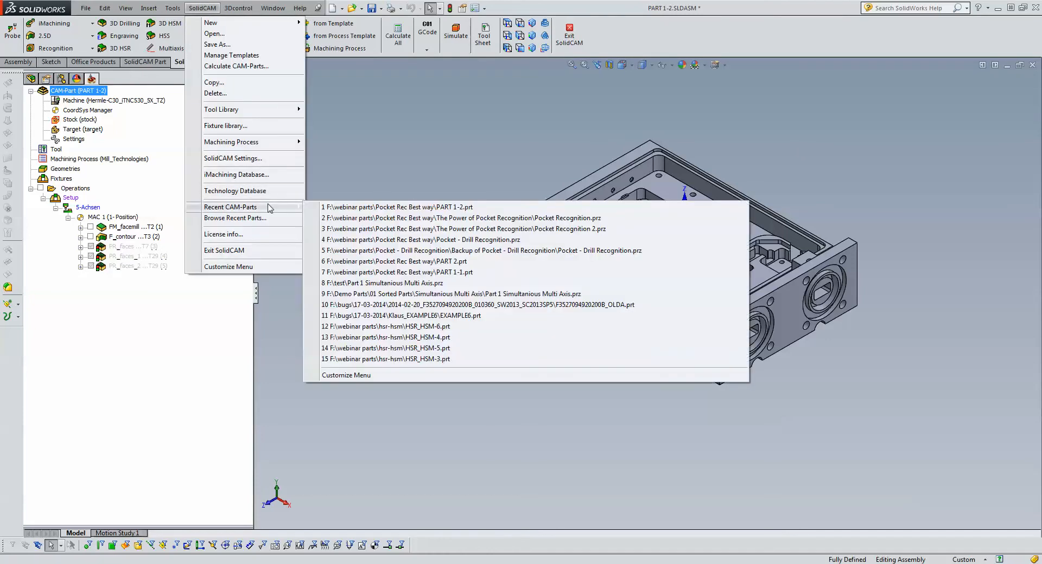
pyautogui.click(374, 218)
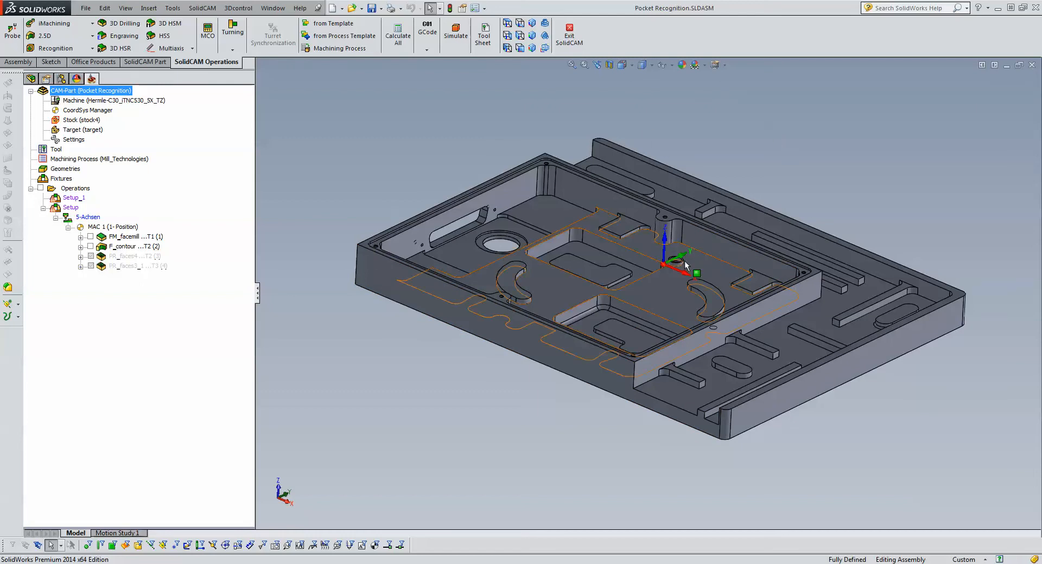
# - Highlight the main pocket floor, the raised corner pad, a deeper pocket floor and the outer step floor to examine the part's levels
pyautogui.click(665, 287)
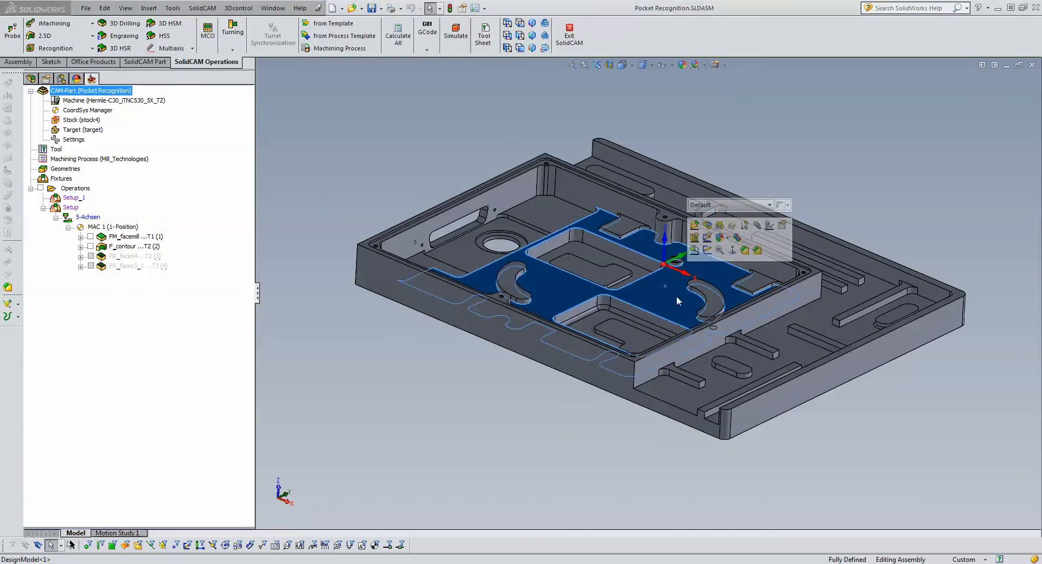
pyautogui.click(747, 286)
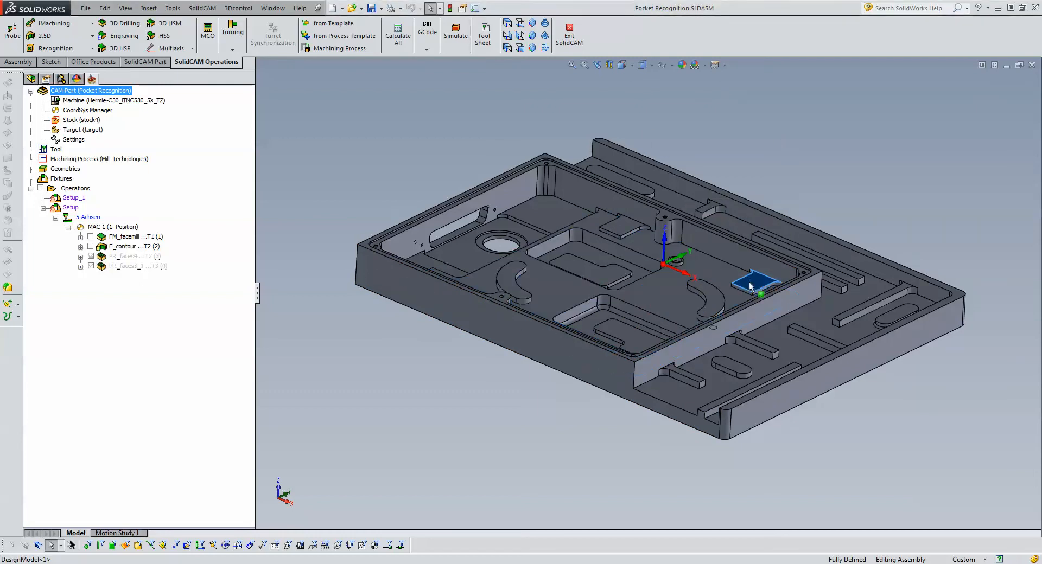
pyautogui.click(804, 107)
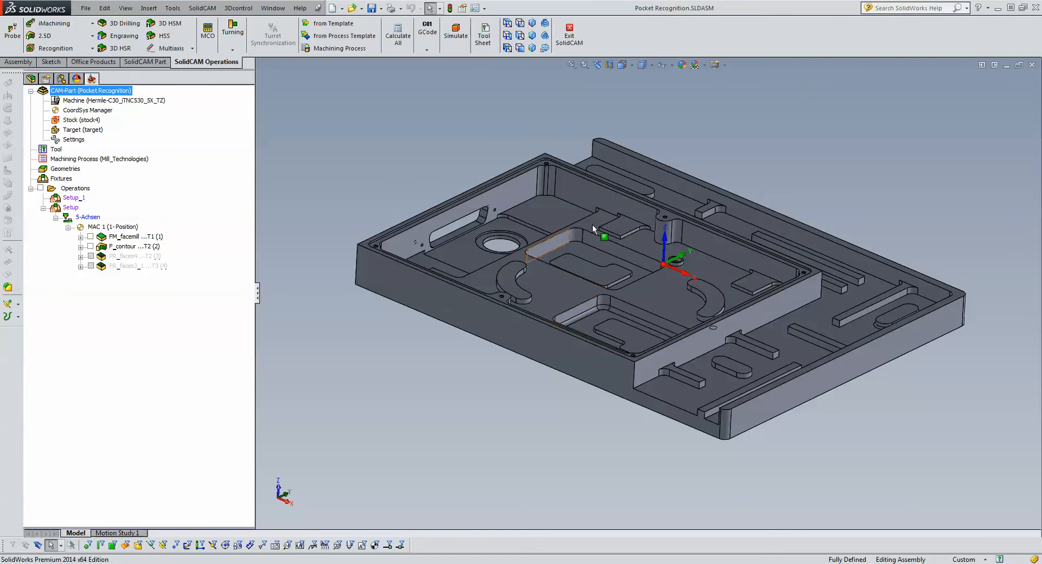
pyautogui.click(584, 255)
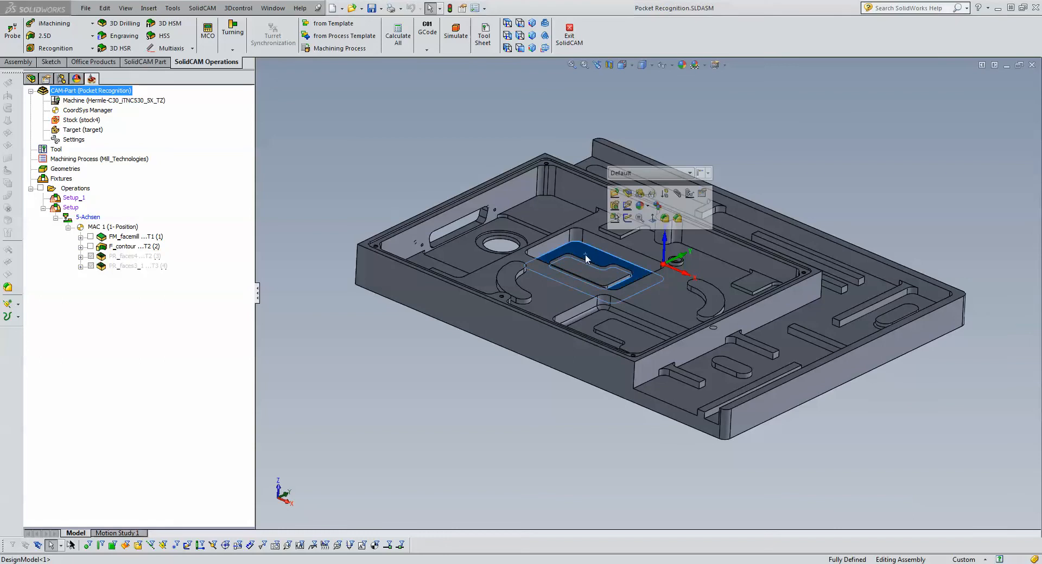
pyautogui.click(580, 268)
pyautogui.click(764, 186)
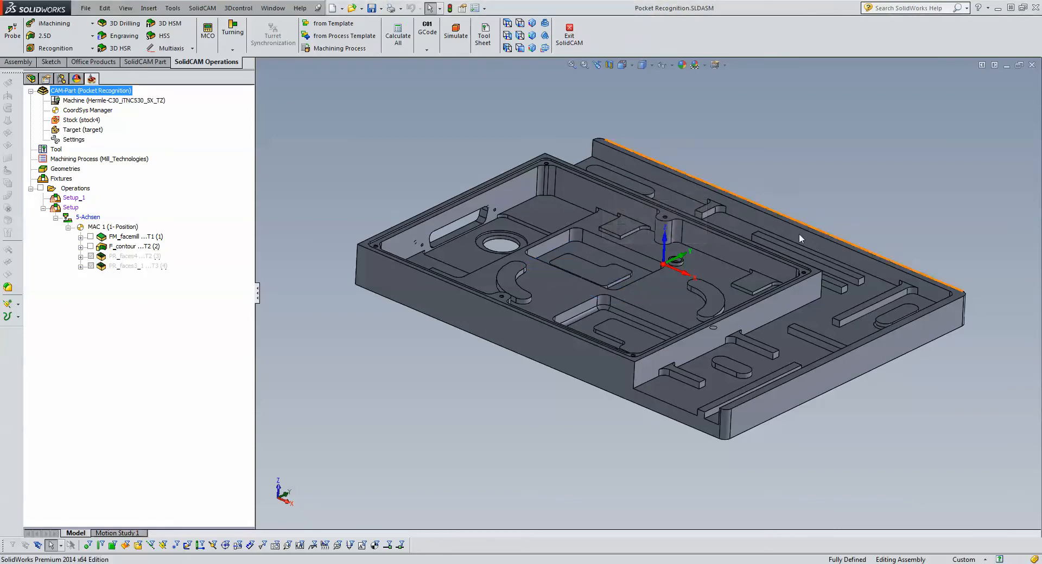
pyautogui.click(816, 317)
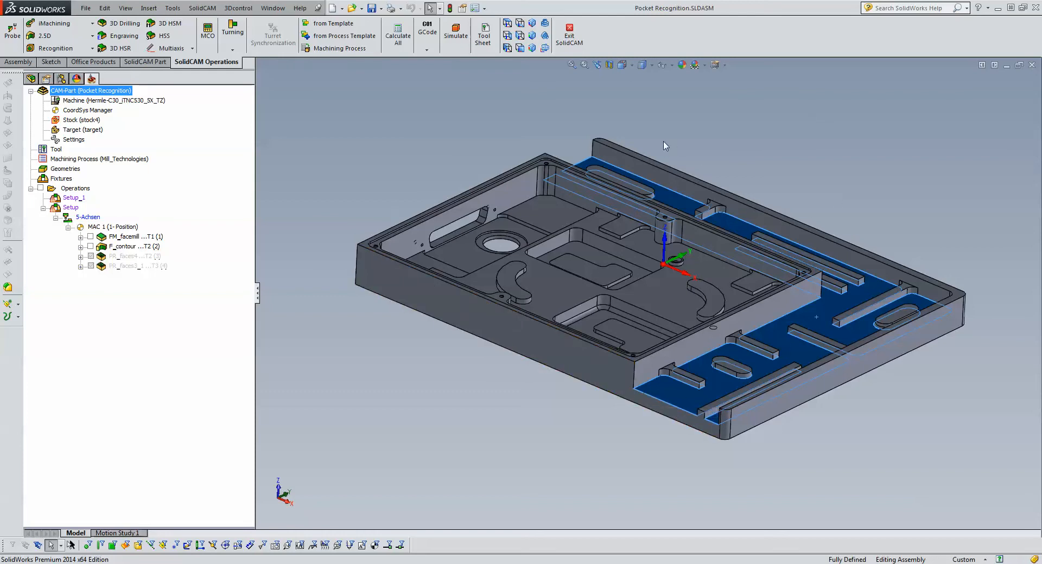
pyautogui.click(850, 199)
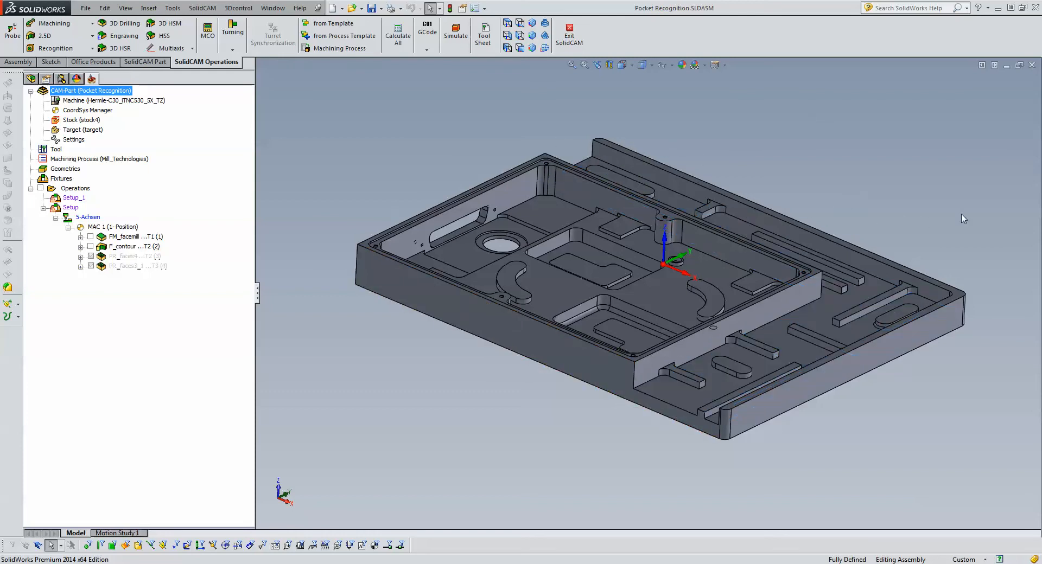
# - Highlight the top faces of the outer rim and of the inner pocket frame to compare their heights
pyautogui.scroll(-3, 977, 207)
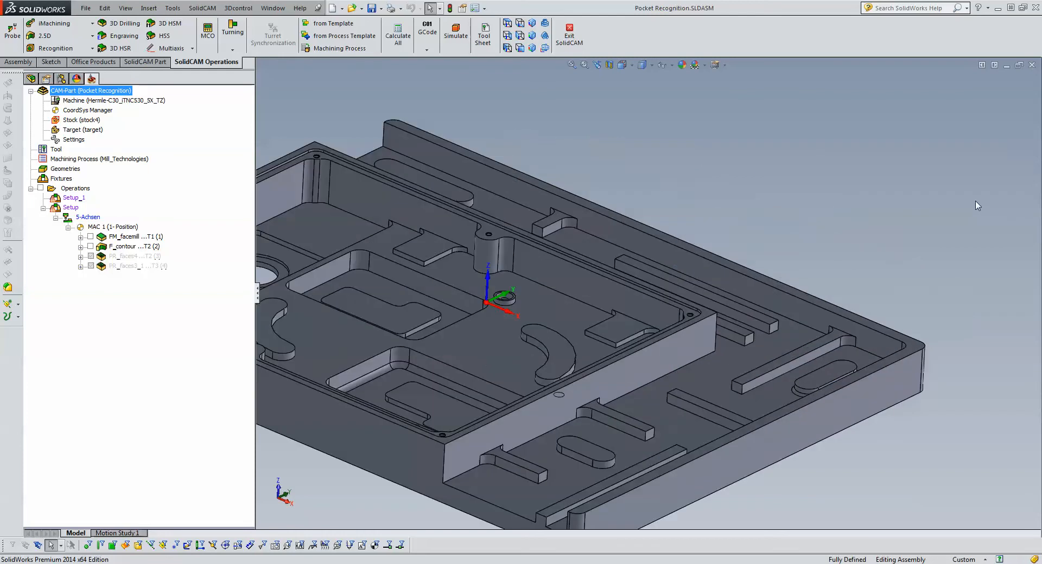
pyautogui.click(870, 325)
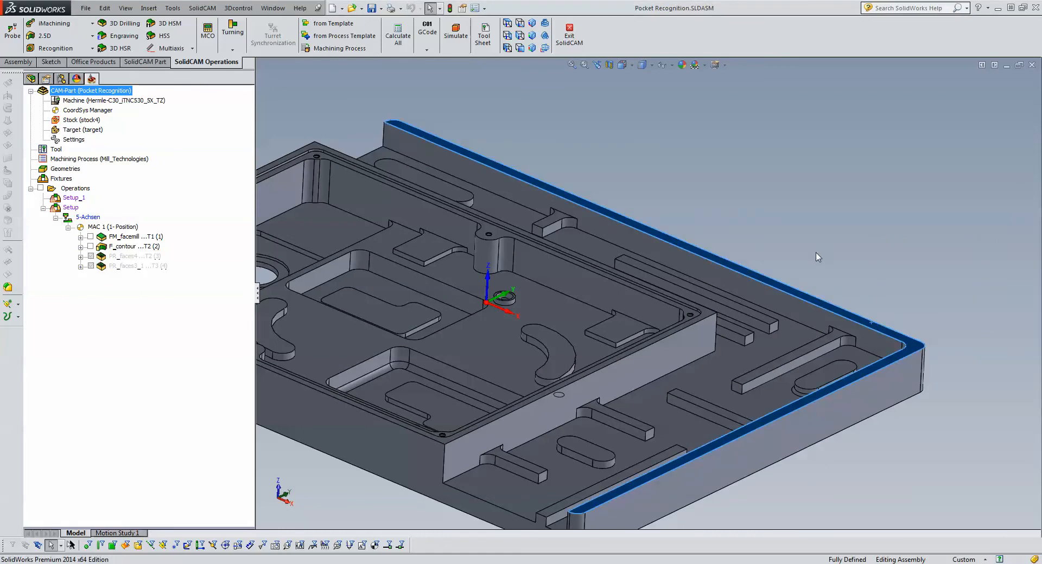
pyautogui.press('f')
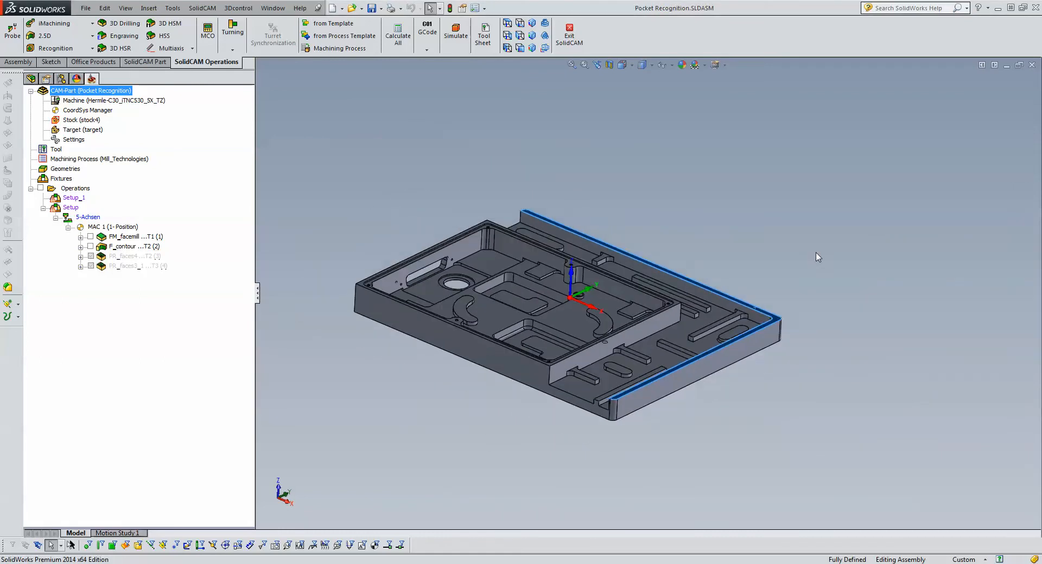
pyautogui.scroll(-3, 667, 372)
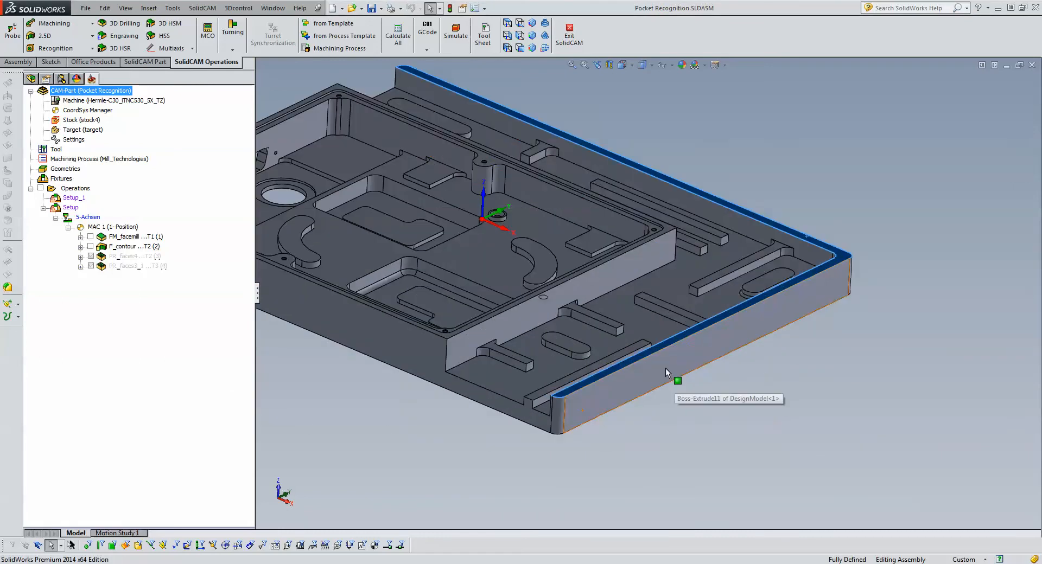
pyautogui.scroll(-2, 658, 239)
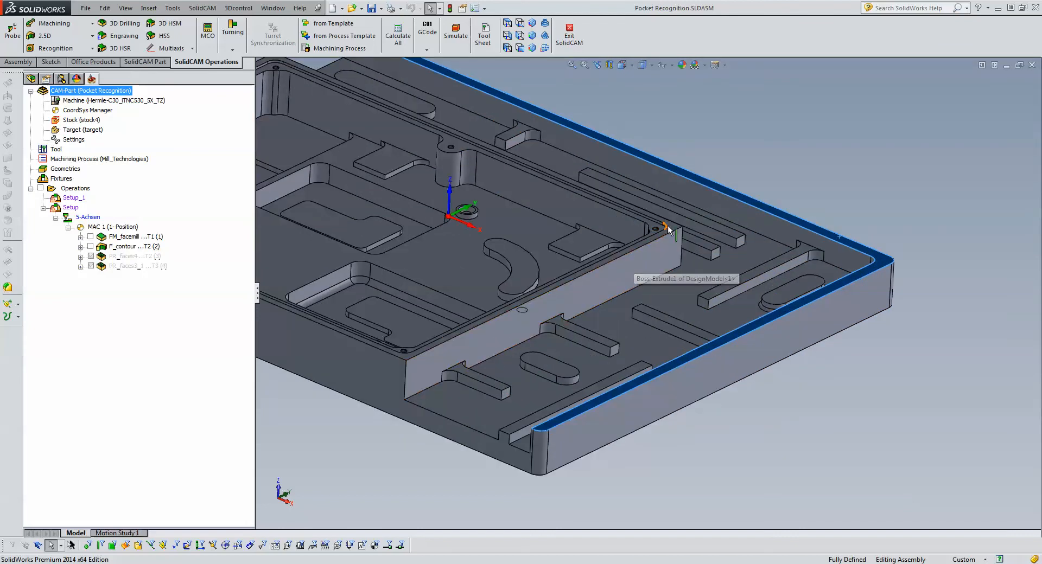
pyautogui.scroll(-3, 672, 224)
pyautogui.click(668, 248)
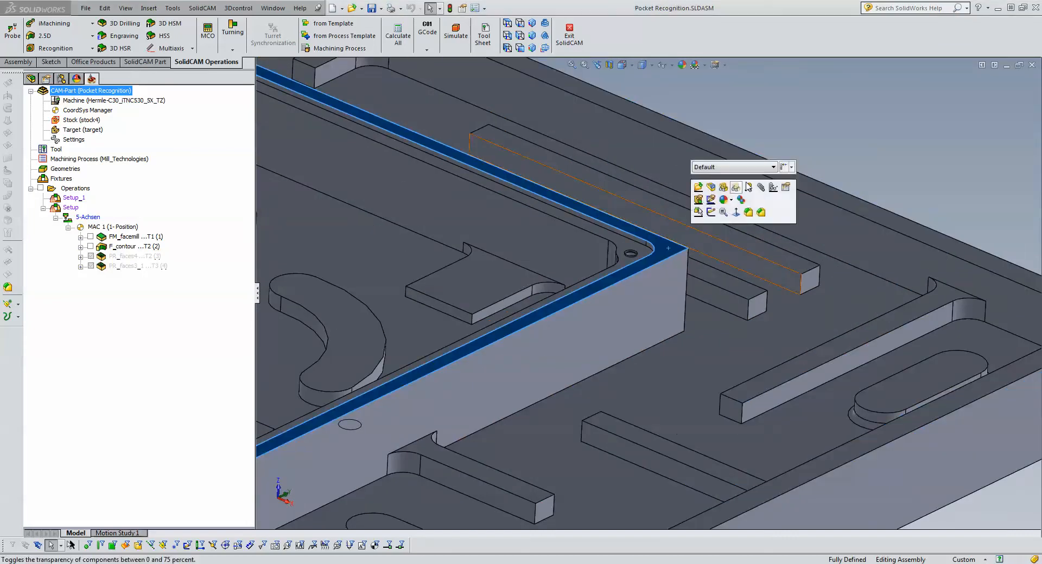
pyautogui.press('Escape')
# - Inspect the base fillet of the oblong island near the outer corner and highlight the surrounding floor face
pyautogui.scroll(6, 835, 165)
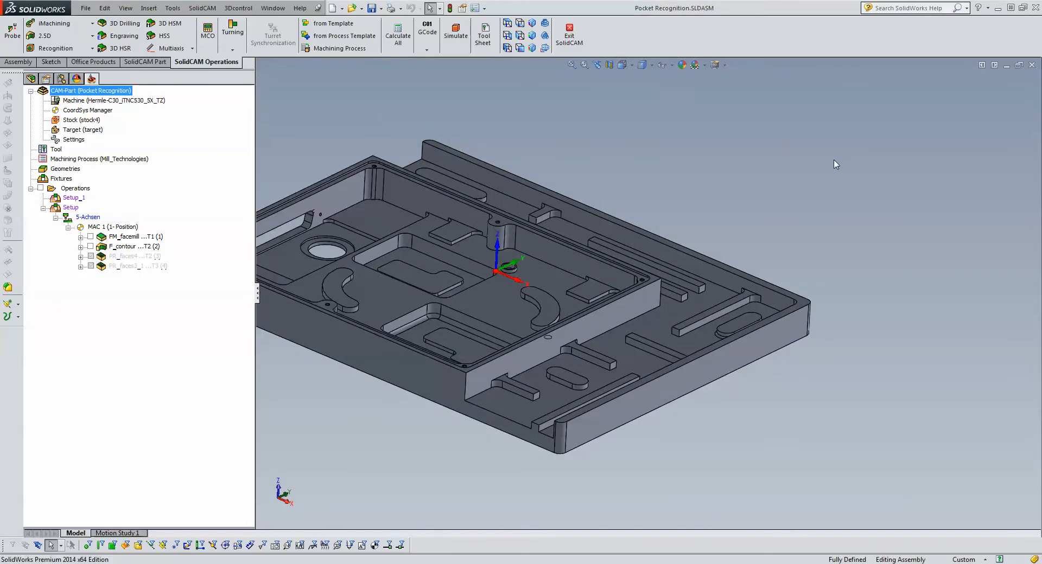
pyautogui.scroll(3, 721, 209)
pyautogui.scroll(-4, 493, 228)
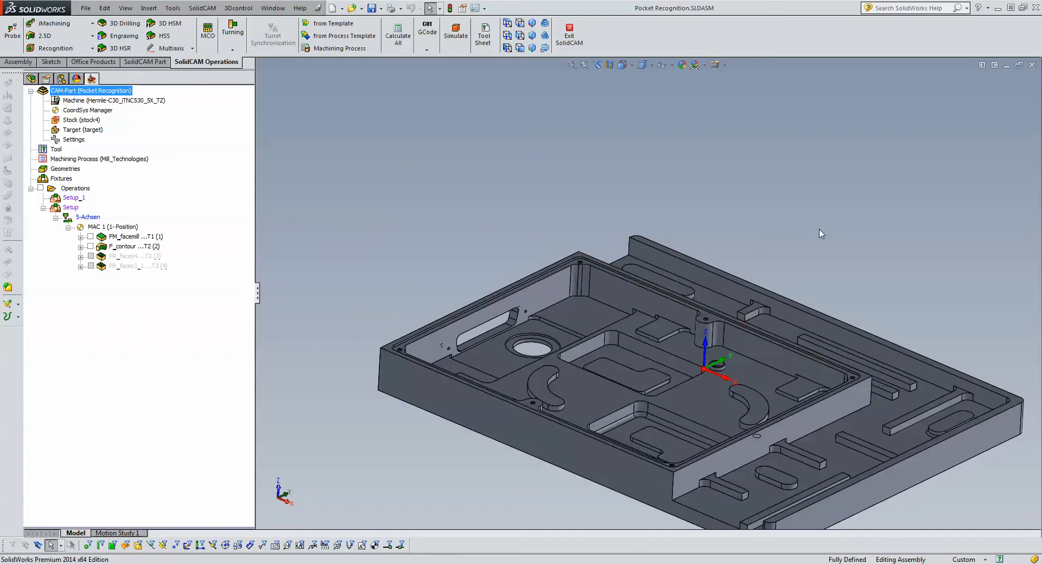
pyautogui.scroll(4, 812, 230)
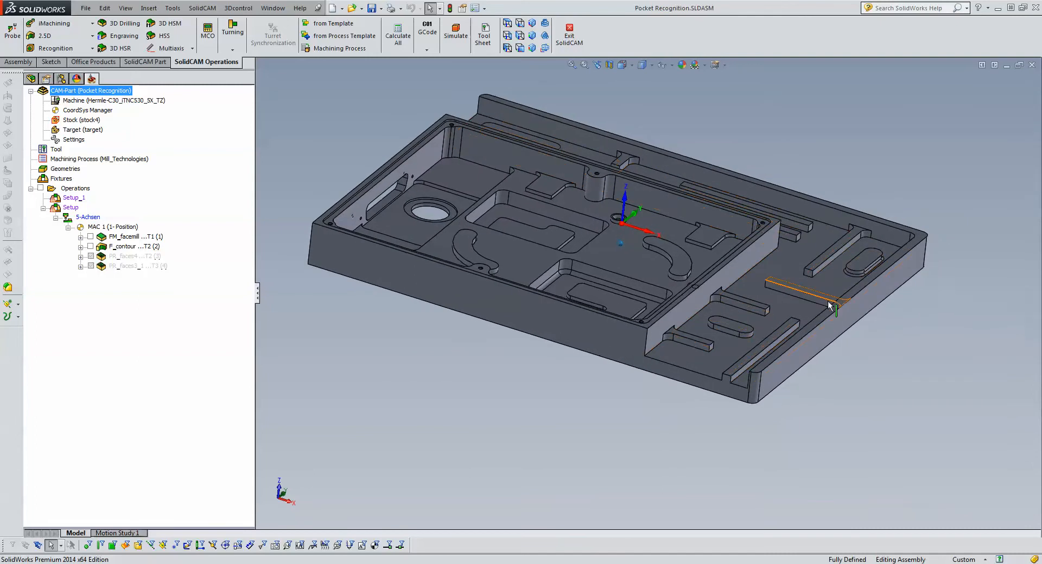
pyautogui.scroll(-5, 858, 272)
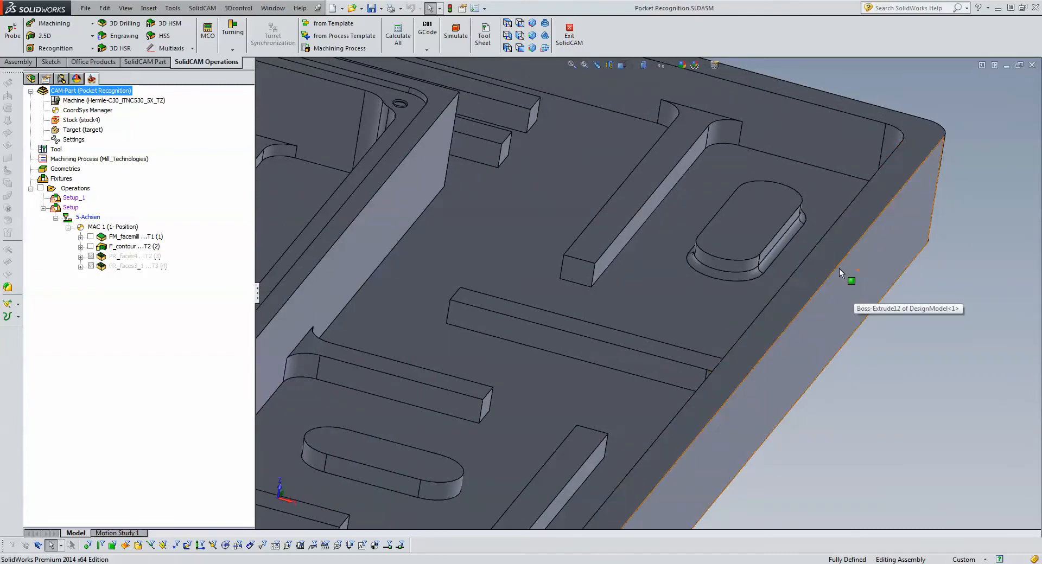
pyautogui.scroll(-2, 839, 268)
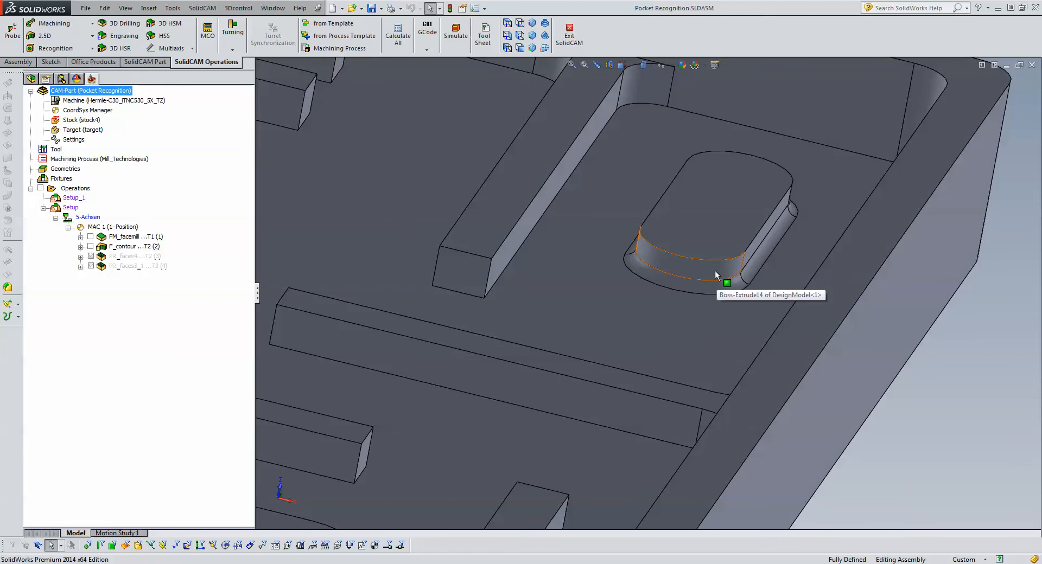
pyautogui.click(744, 279)
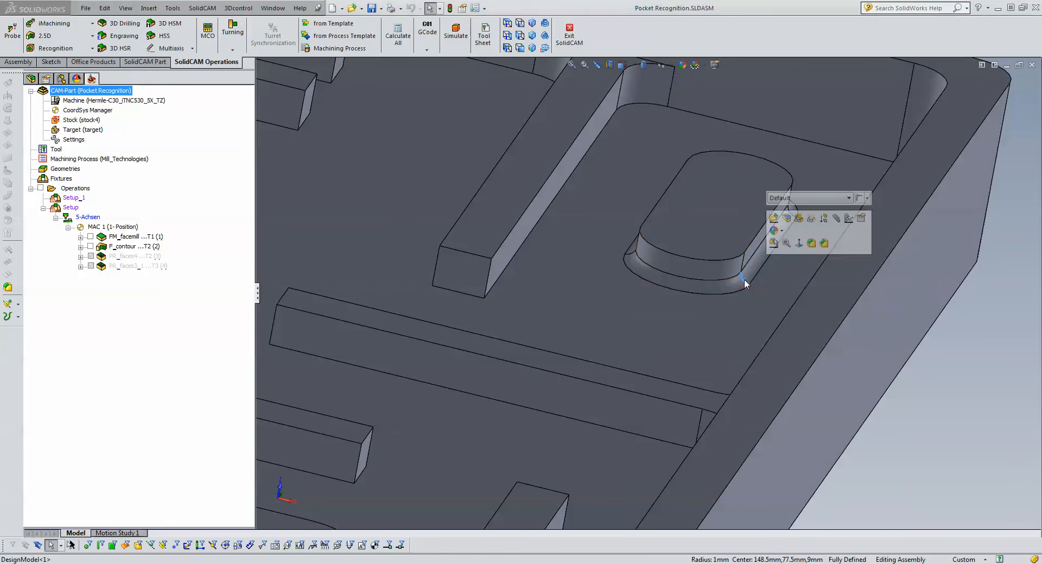
pyautogui.scroll(2, 744, 279)
pyautogui.click(732, 314)
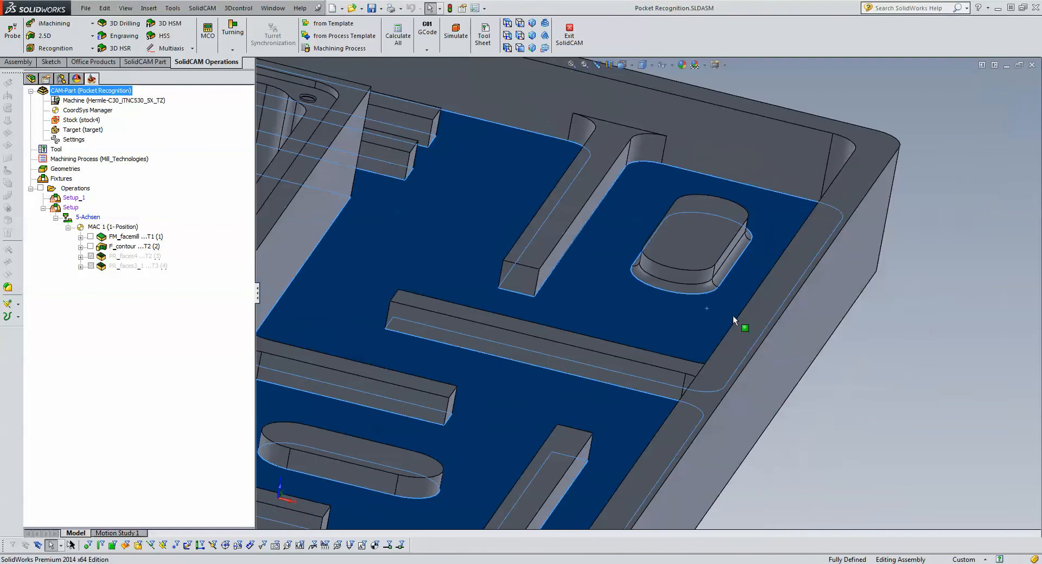
pyautogui.scroll(4, 733, 315)
pyautogui.click(733, 314)
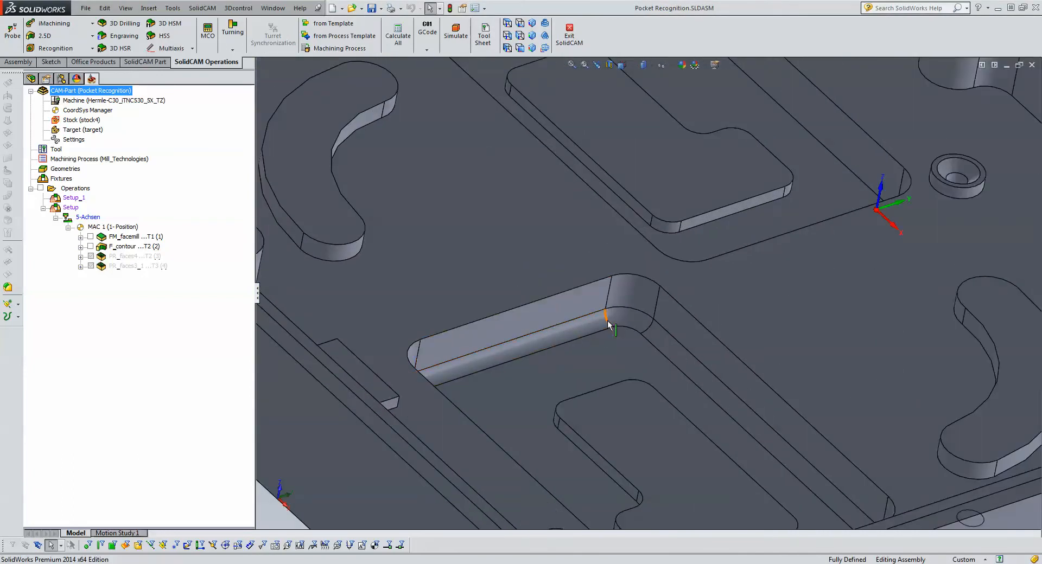
# - Check the fillet at the bottom of the inner pocket, highlight the main pocket floor, and clear the selection
pyautogui.click(607, 320)
pyautogui.click(750, 328)
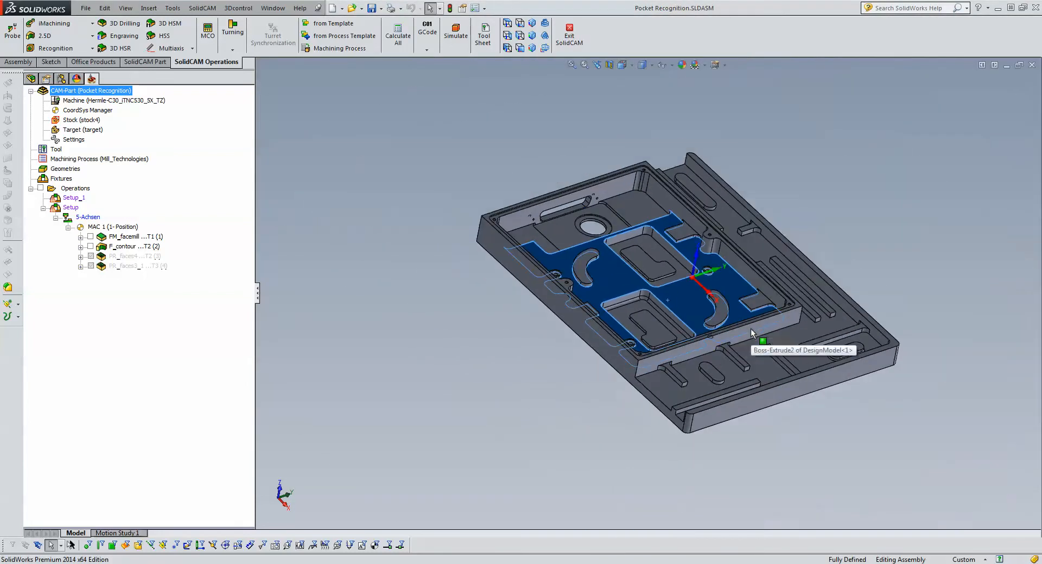
pyautogui.click(880, 234)
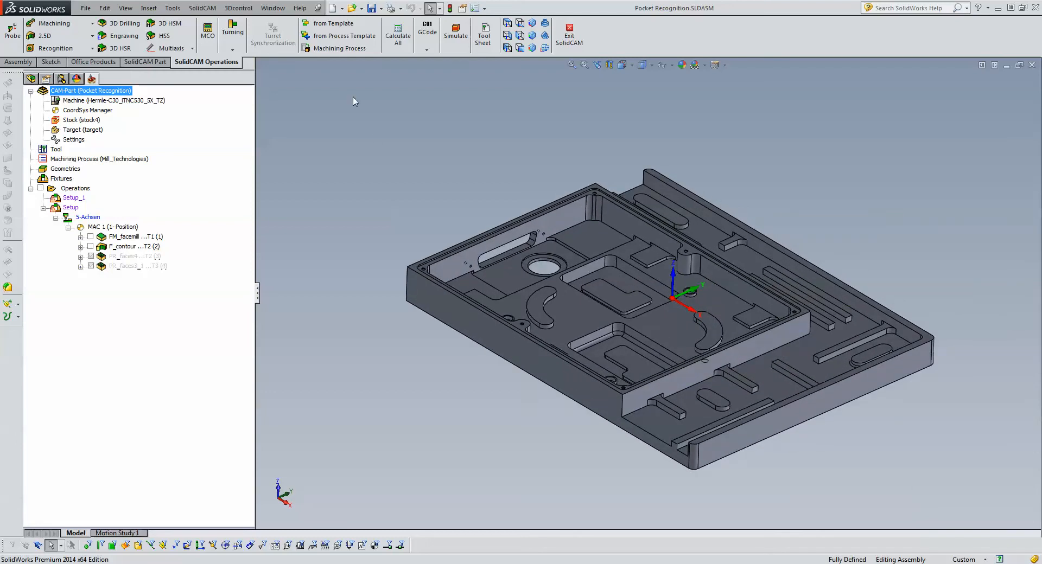
# - Add a Pocket Recognition operation on MAC 1 (1- Position), glance at its technology settings, and start defining a new face geometry
pyautogui.click(69, 48)
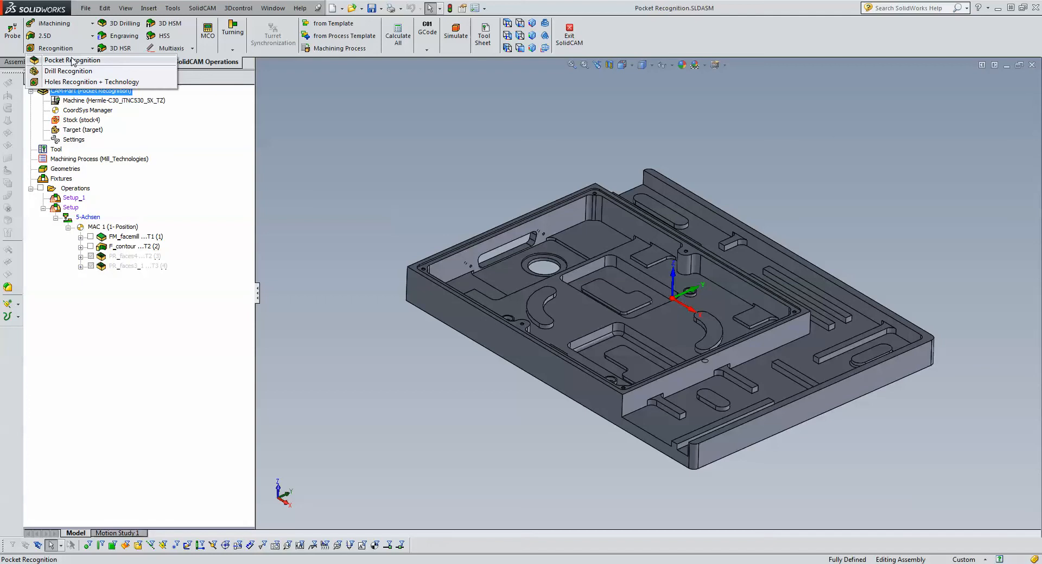
pyautogui.click(72, 60)
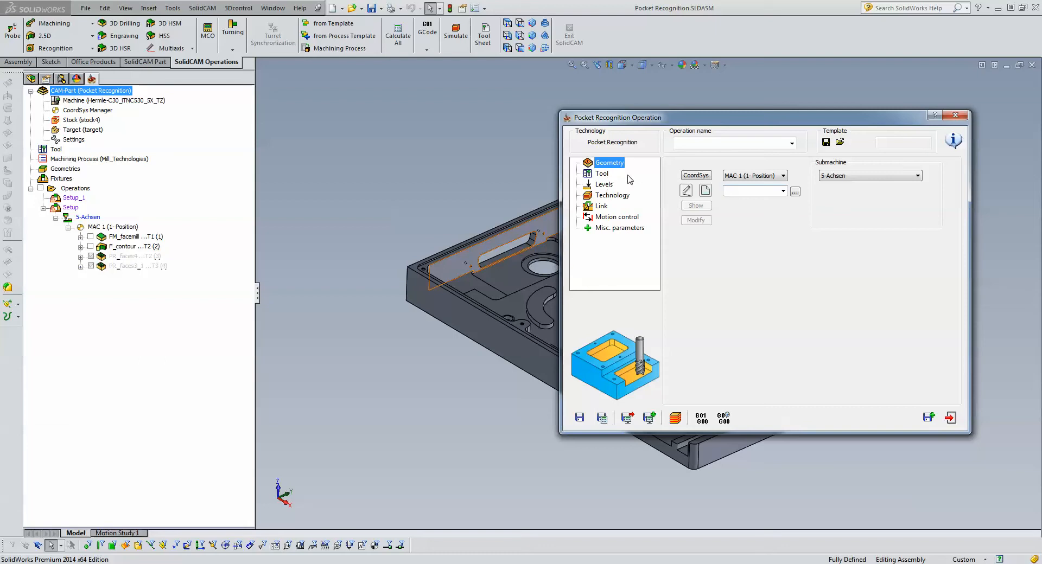
pyautogui.click(620, 200)
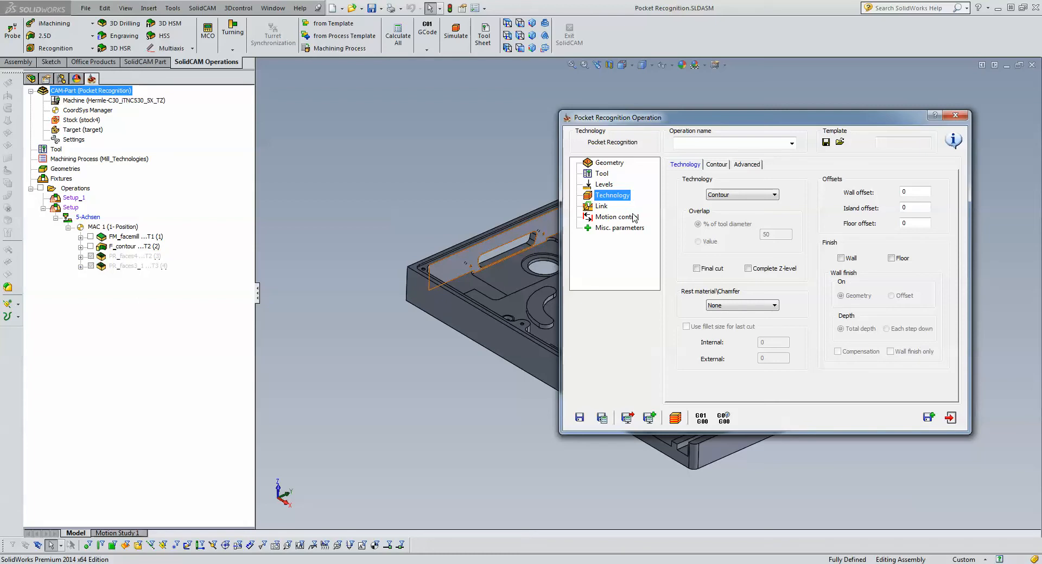
pyautogui.click(616, 164)
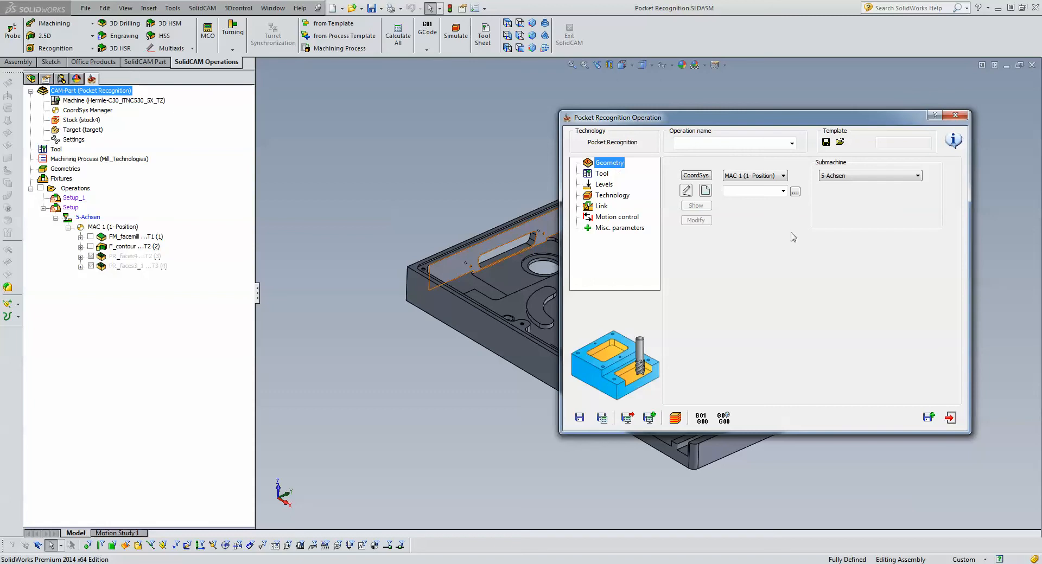
pyautogui.click(706, 192)
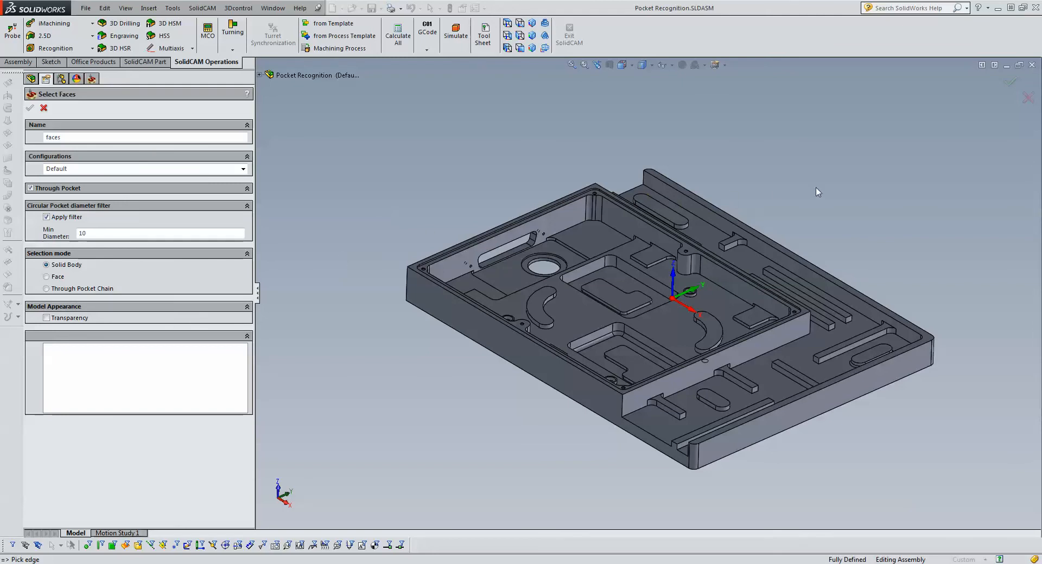
# - Set the circular pocket filter's minimum diameter to 6.3 from the edge of the small countersunk hole in the round boss
pyautogui.scroll(-2, 758, 324)
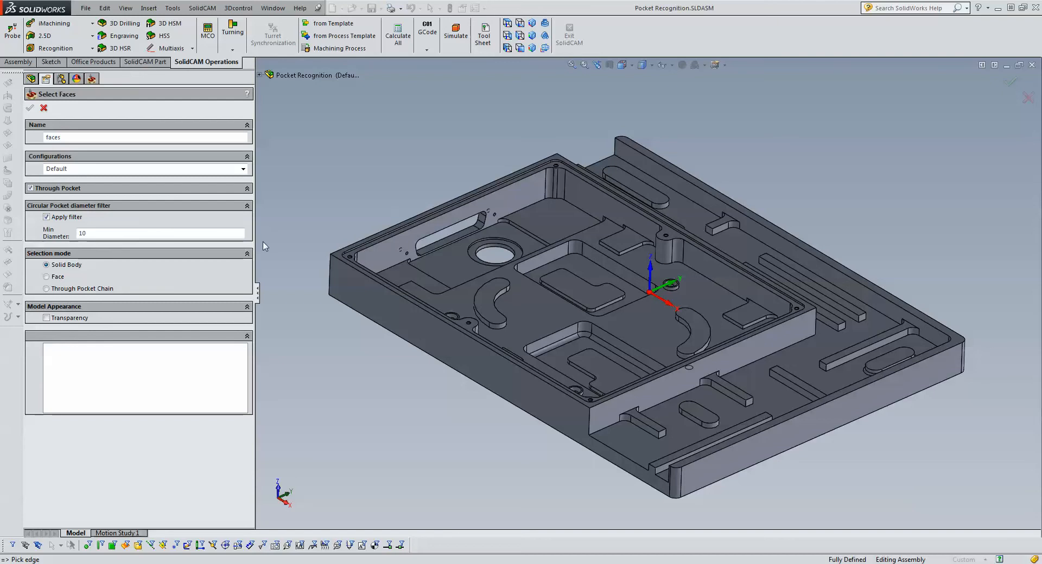
pyautogui.click(105, 233)
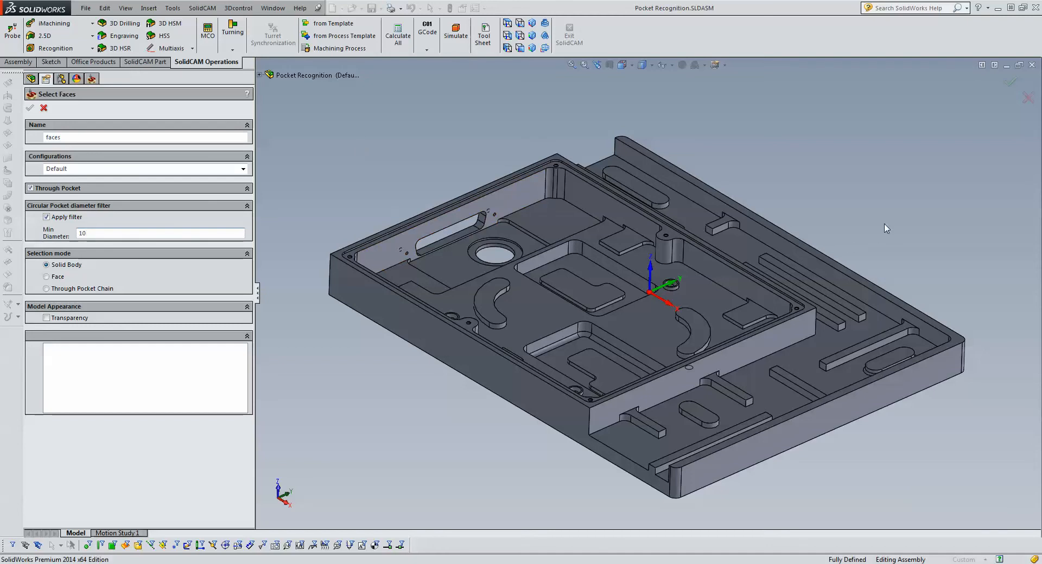
pyautogui.scroll(-2, 678, 279)
pyautogui.scroll(-5, 659, 282)
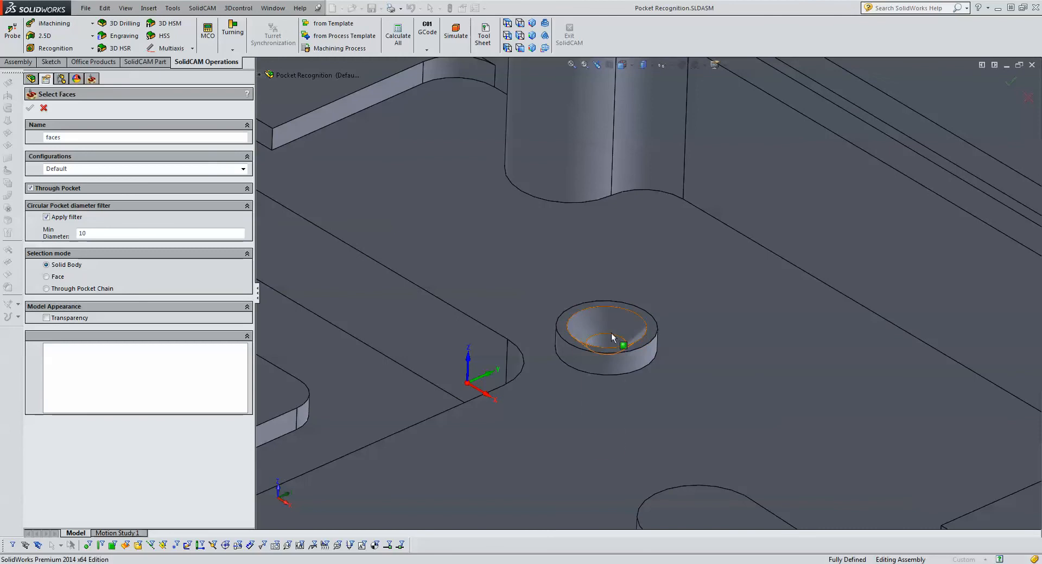
pyautogui.click(605, 348)
pyautogui.click(608, 337)
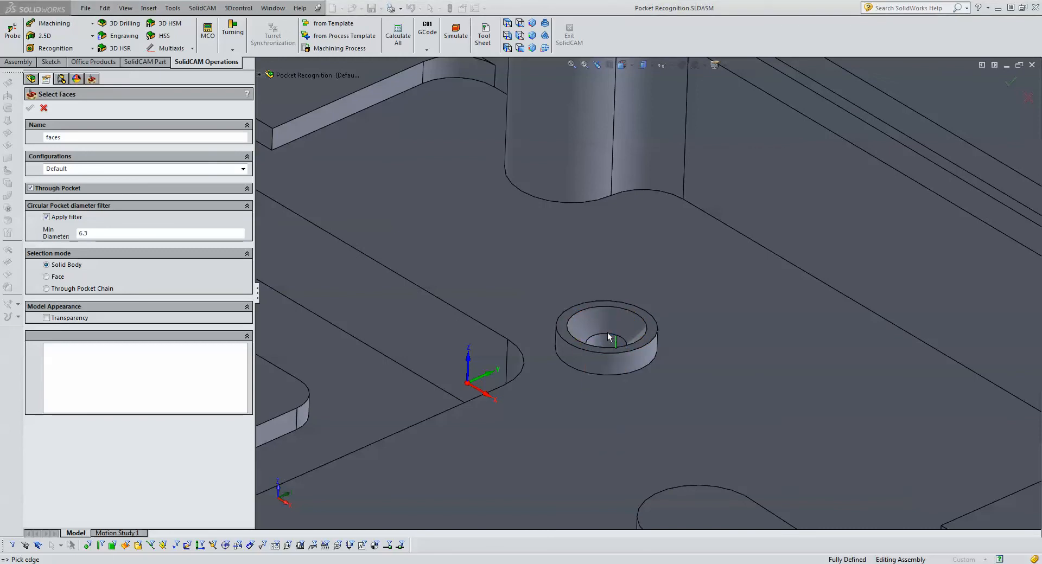
pyautogui.click(144, 233)
pyautogui.scroll(5, 577, 297)
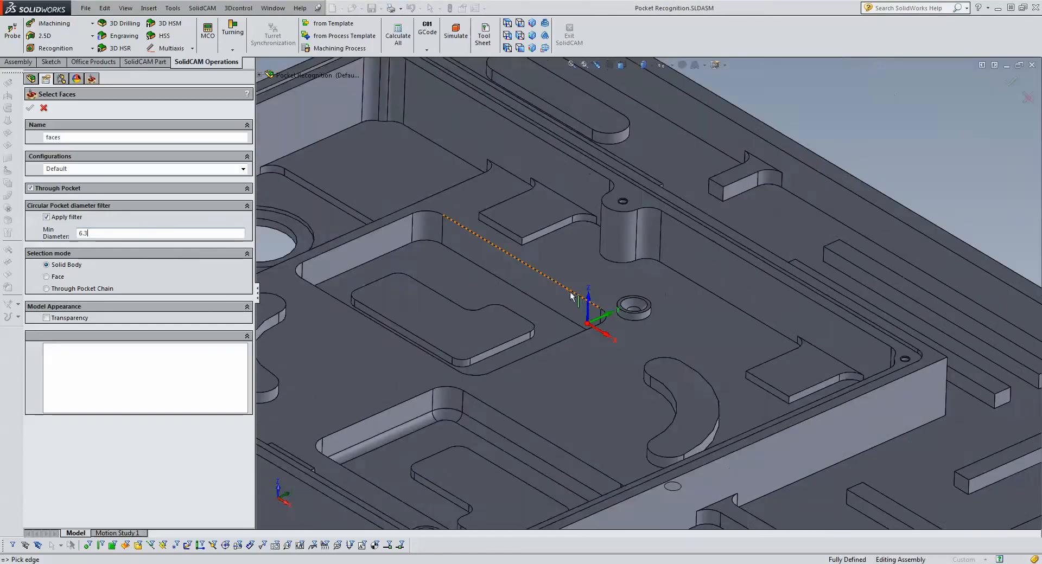
pyautogui.scroll(4, 577, 297)
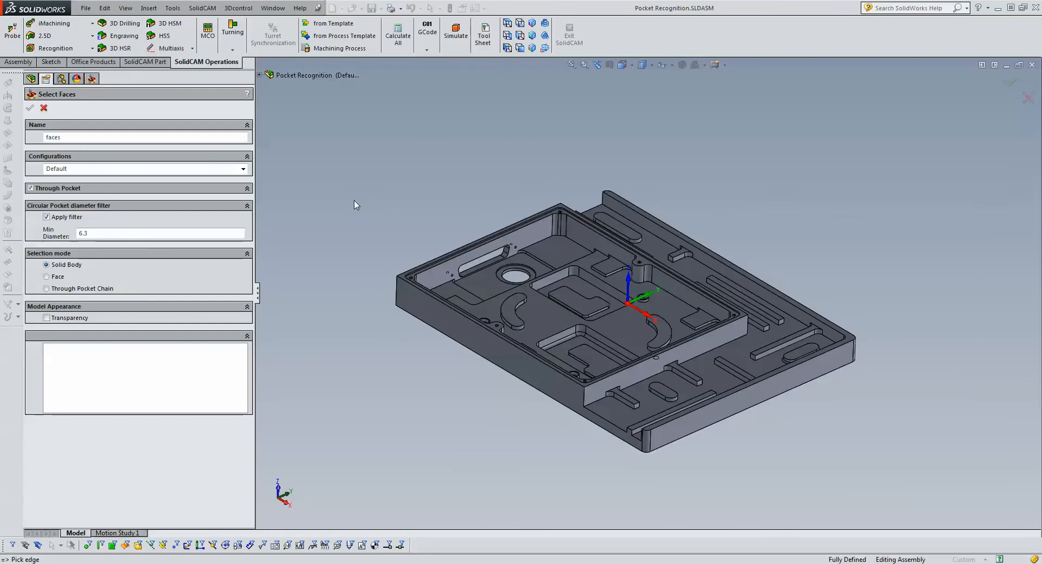
# - Try 20 with the large round through hole as reference for the circular pocket filter, and set the minimum diameter to 19
pyautogui.scroll(-10, 527, 276)
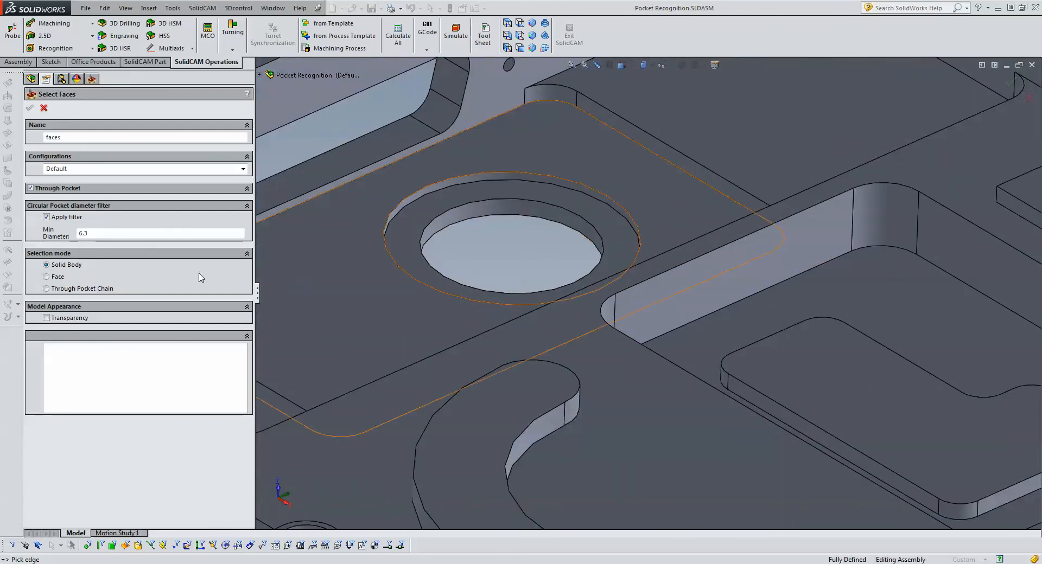
pyautogui.click(95, 233)
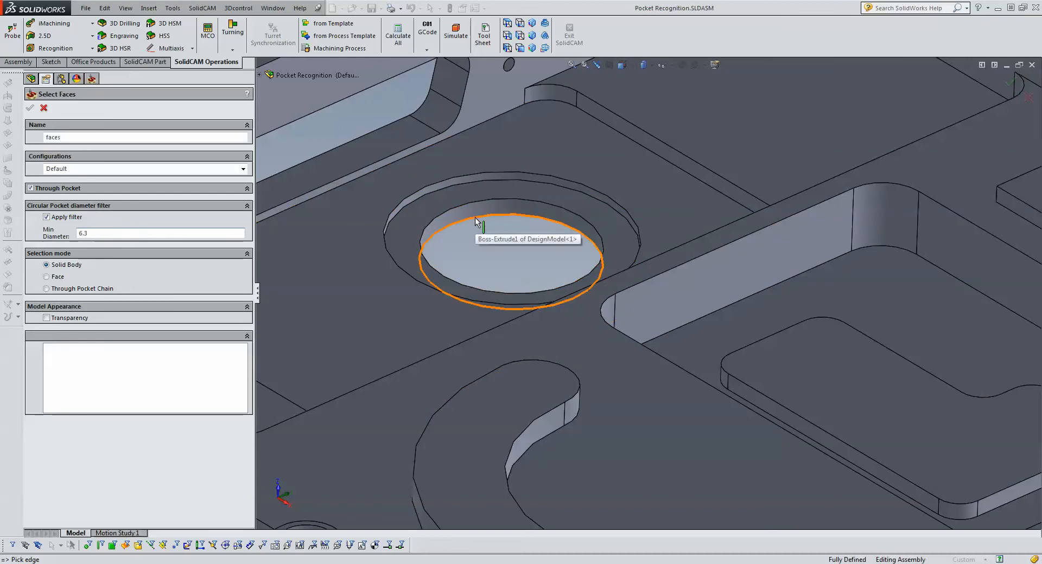
pyautogui.press('BackSpace')
pyautogui.press('BackSpace')
pyautogui.press('BackSpace')
pyautogui.write('20')
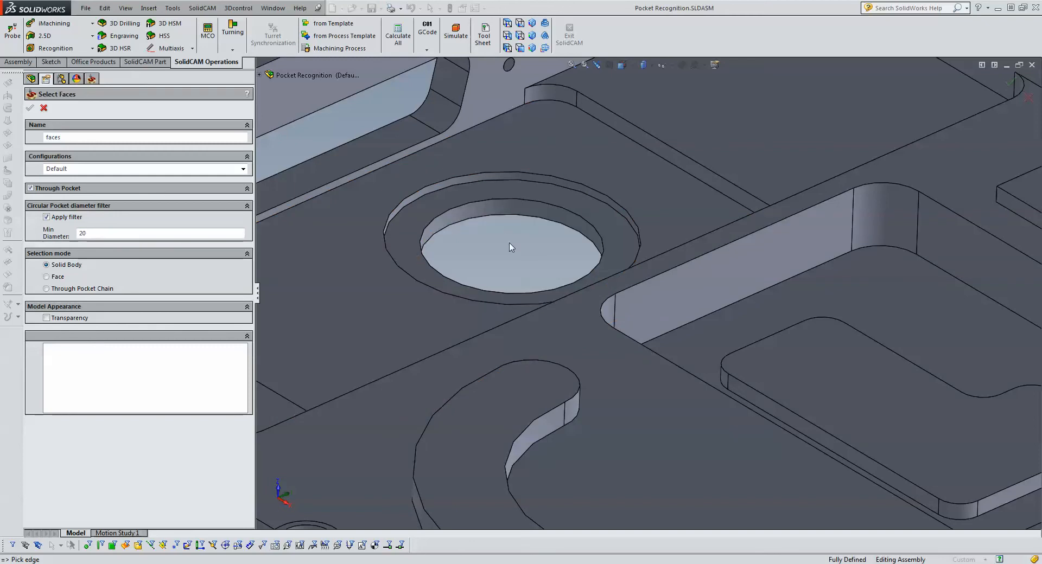
pyautogui.click(500, 209)
pyautogui.doubleClick(83, 235)
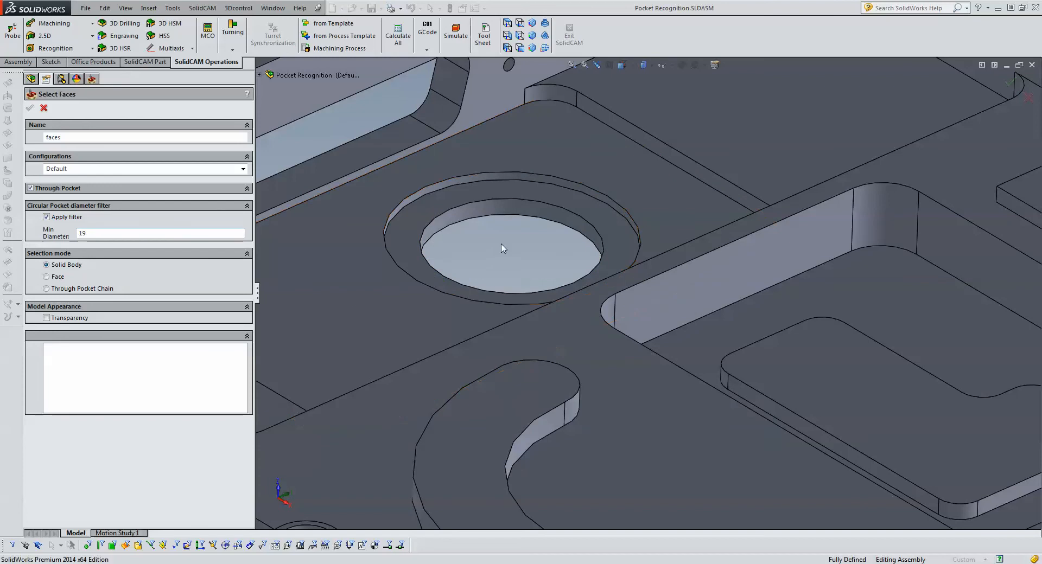
# - Select the part's solid body to recognize its pocket faces
pyautogui.scroll(9, 501, 257)
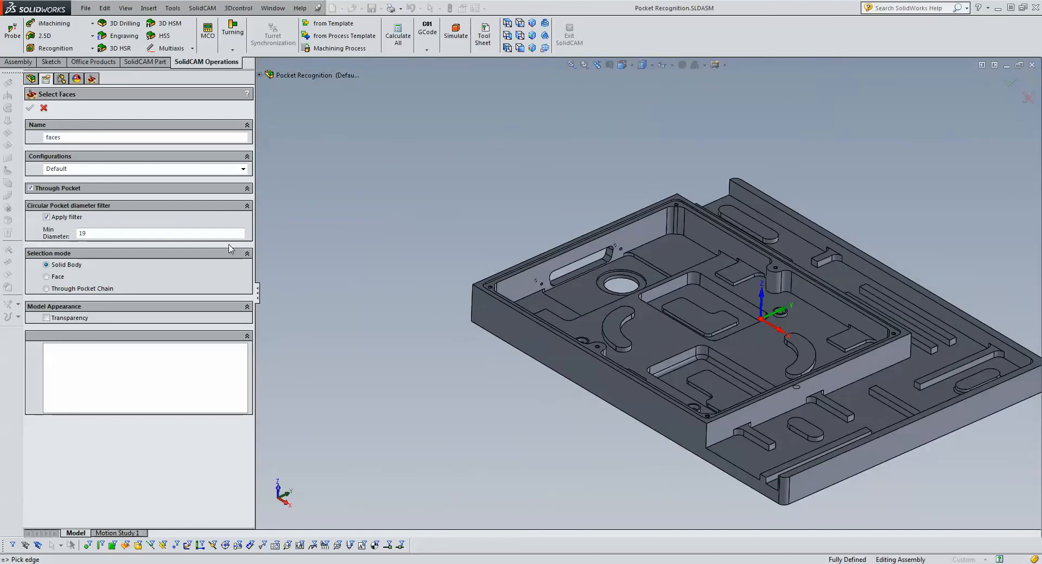
pyautogui.scroll(-2, 933, 234)
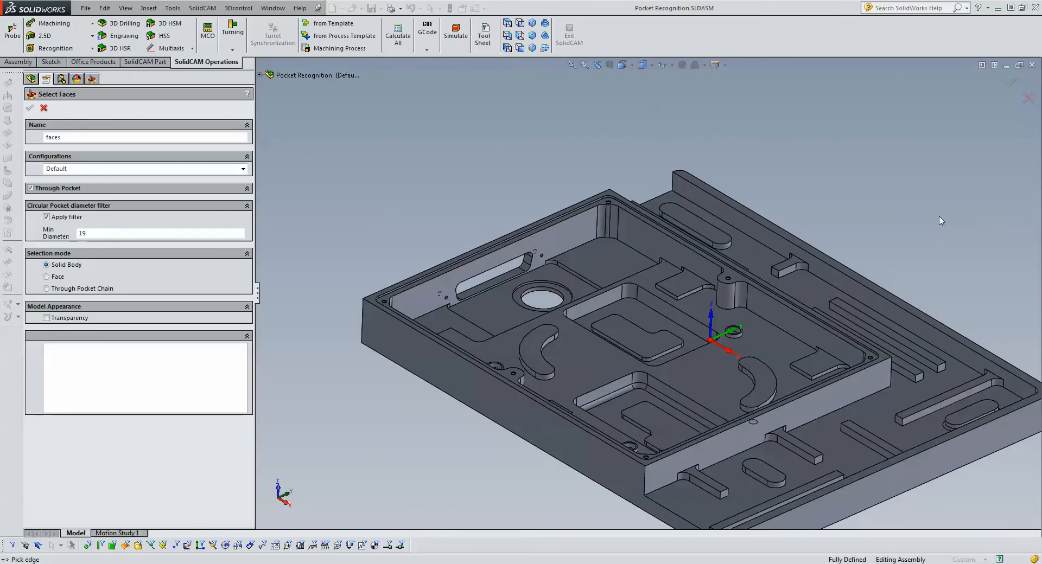
pyautogui.click(604, 268)
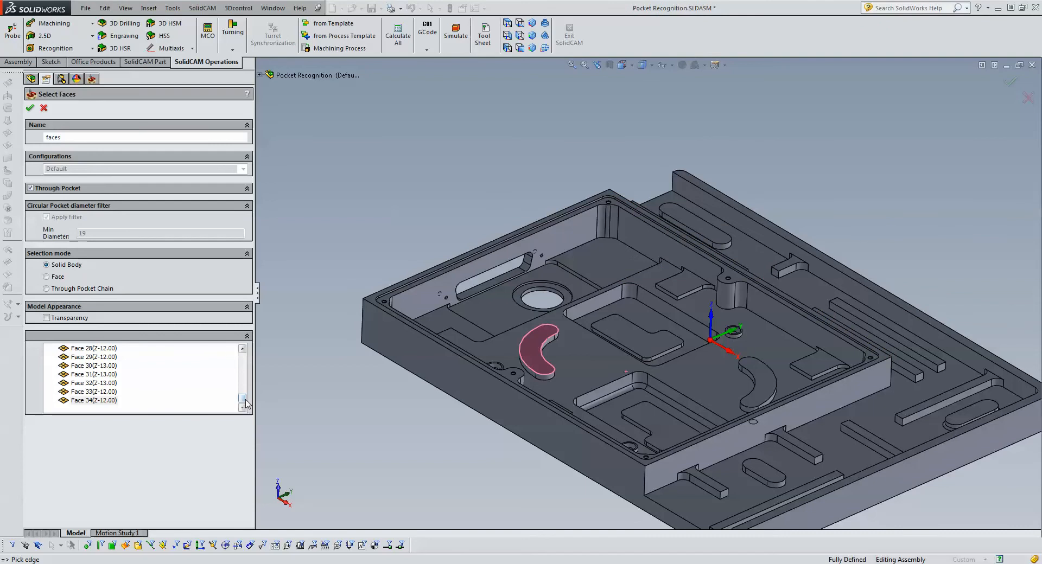
# - Highlight the first six recognized faces one after another to see which area of the part each one covers
pyautogui.moveTo(244, 402); pyautogui.dragTo(243, 389)
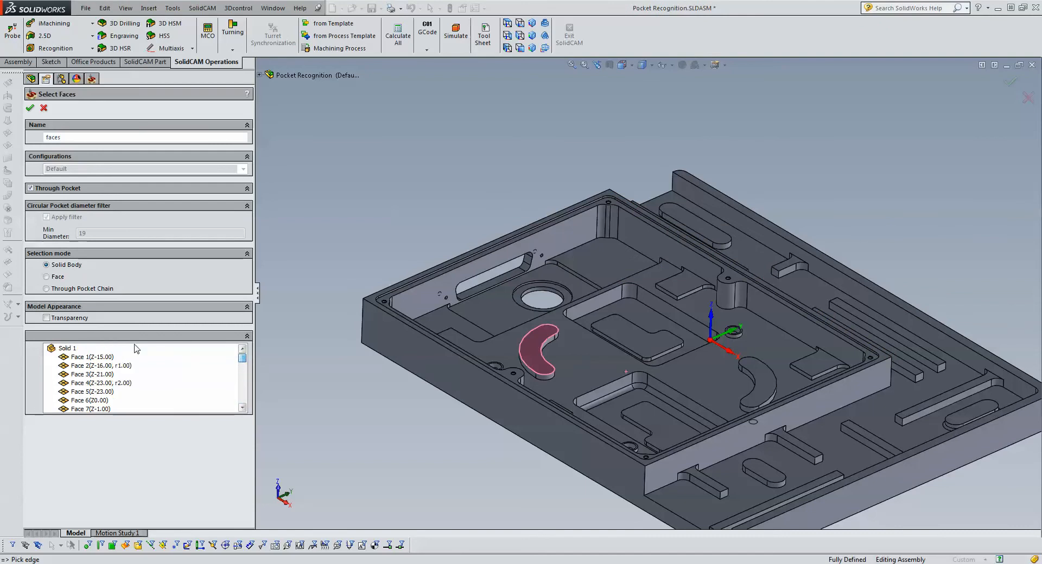
pyautogui.click(104, 357)
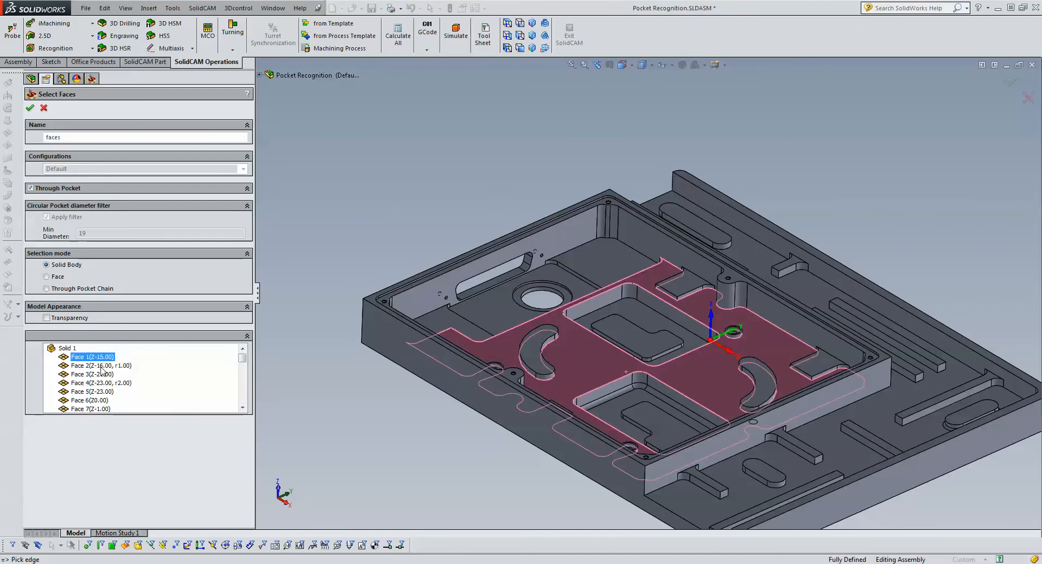
pyautogui.click(102, 366)
pyautogui.click(100, 375)
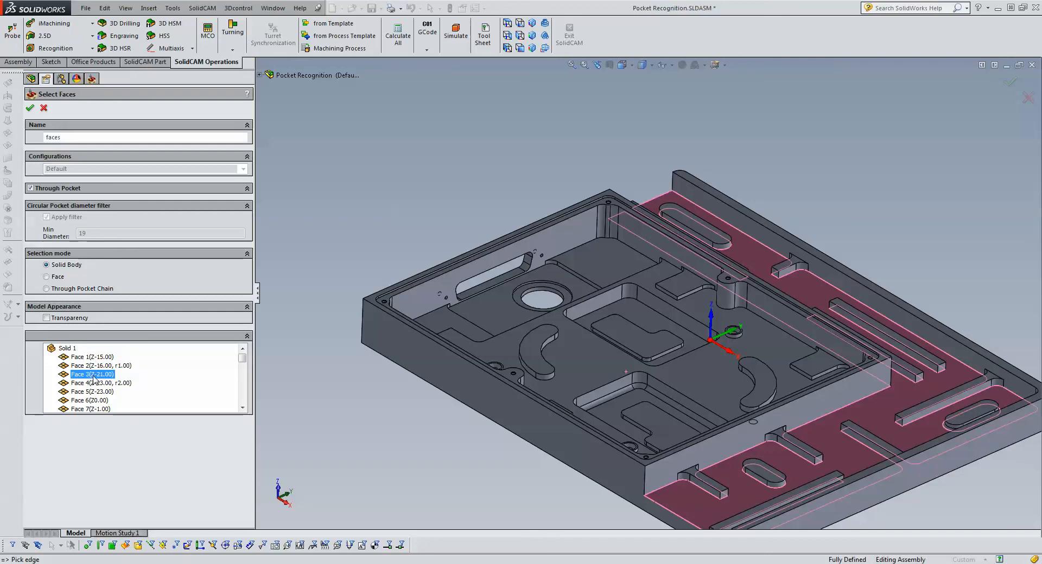
pyautogui.click(96, 384)
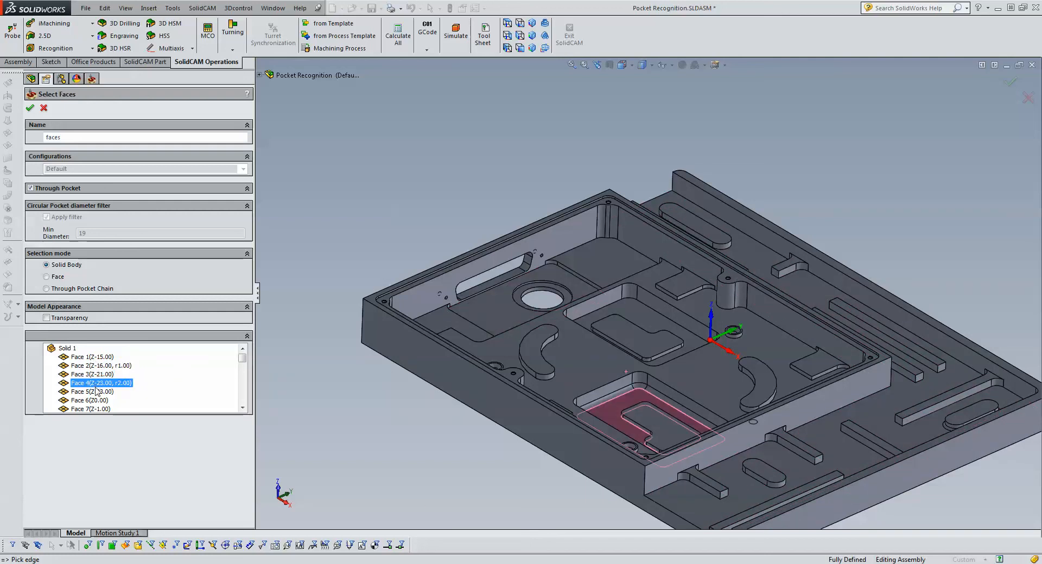
pyautogui.click(97, 392)
pyautogui.click(93, 402)
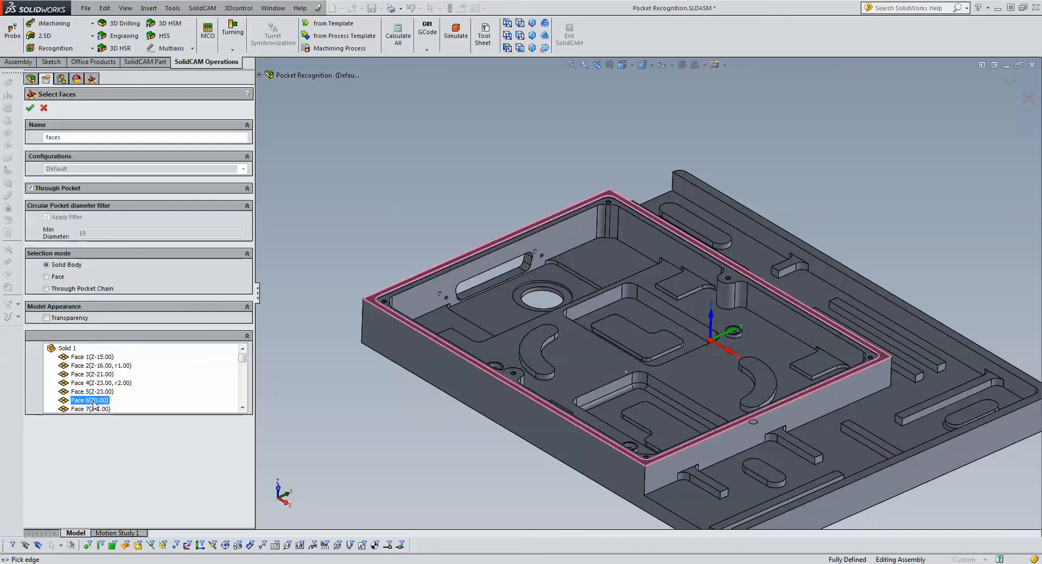
# - Recheck the first four recognized faces on the model, comparing their listed Z depths and fillet radii
pyautogui.click(89, 358)
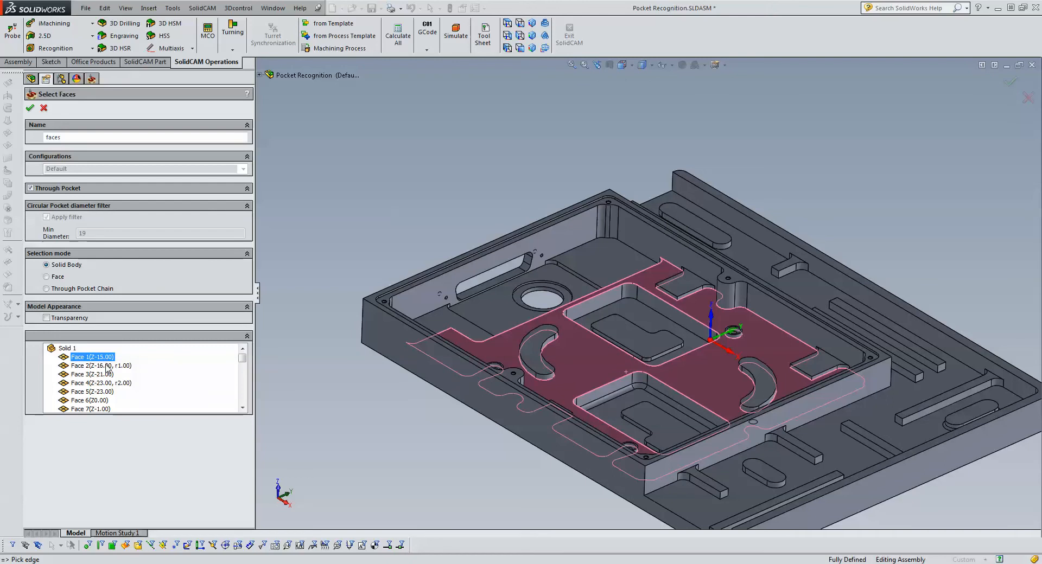
pyautogui.click(104, 365)
pyautogui.click(101, 358)
pyautogui.click(98, 366)
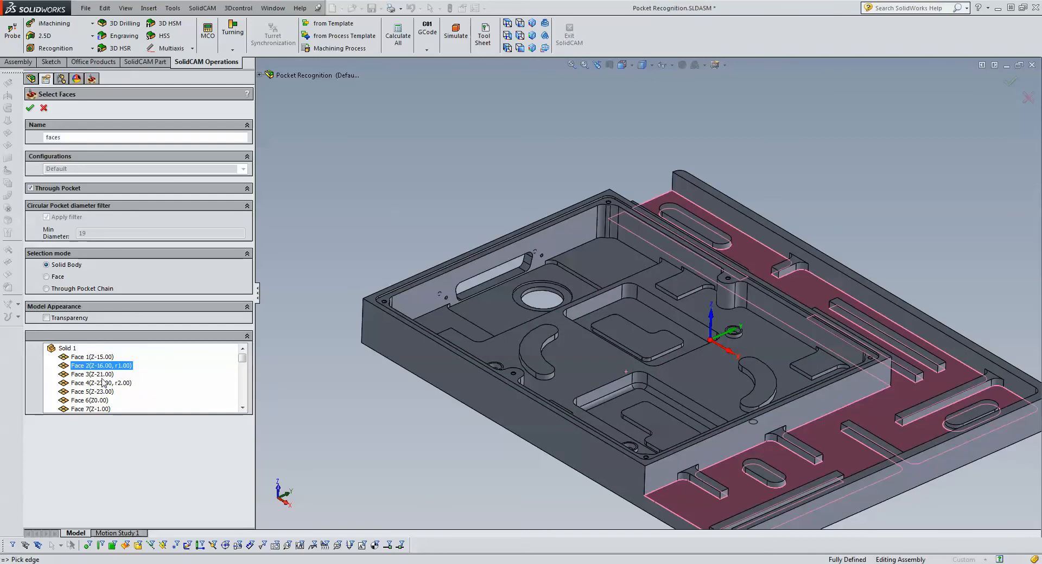
pyautogui.click(102, 377)
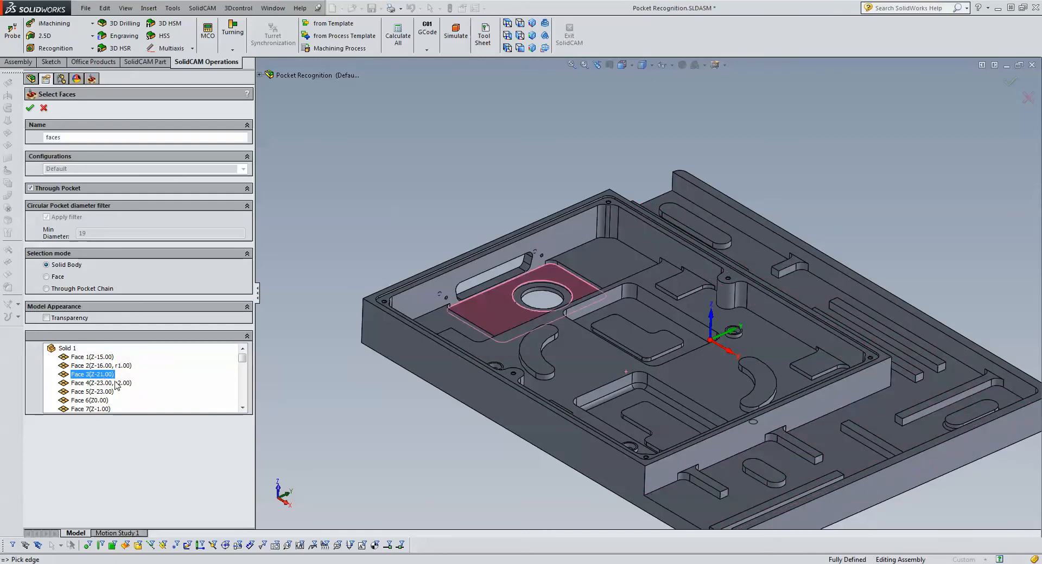
pyautogui.click(116, 384)
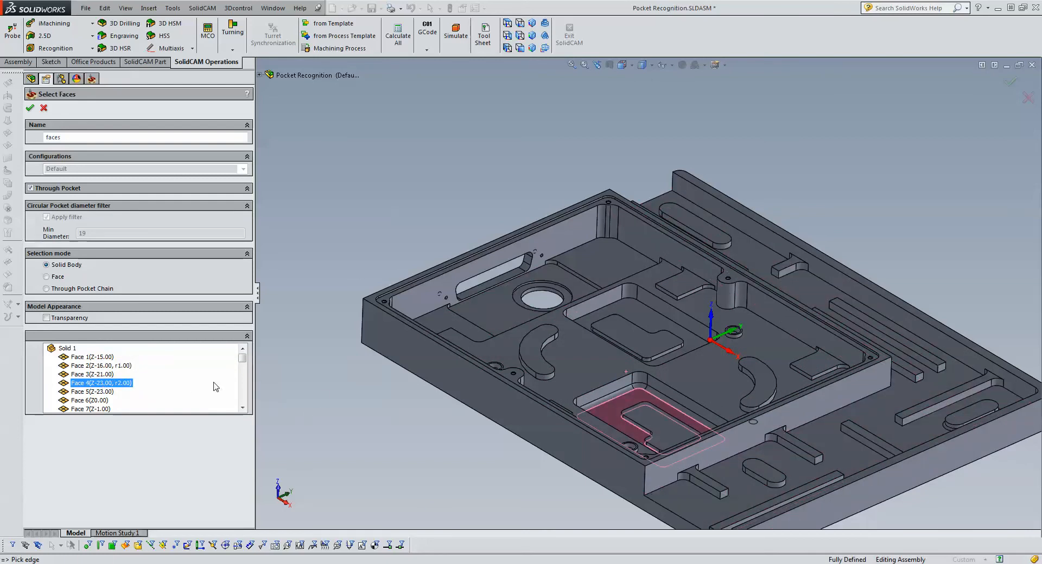
# - Look through the remaining recognized faces, highlight the large round hole's through-pocket chain, and accept the geometry named faces
pyautogui.scroll(-3, 131, 390)
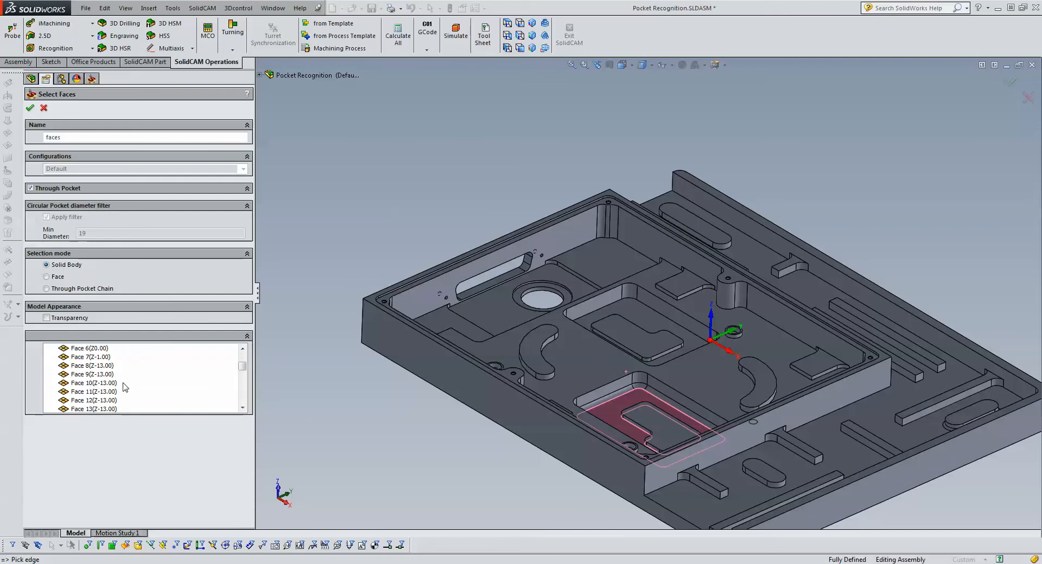
pyautogui.scroll(-6, 126, 386)
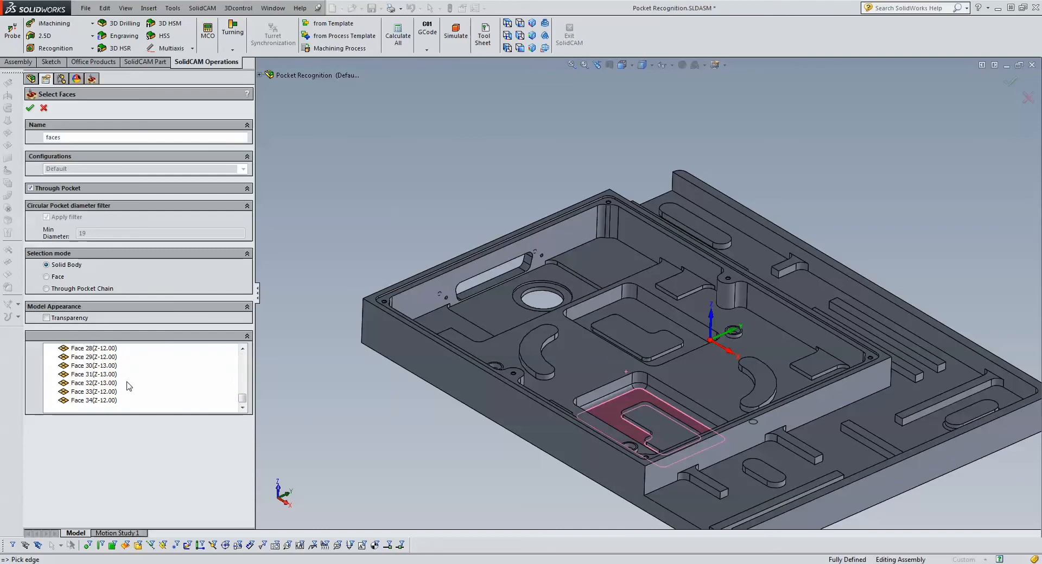
pyautogui.scroll(5, 129, 386)
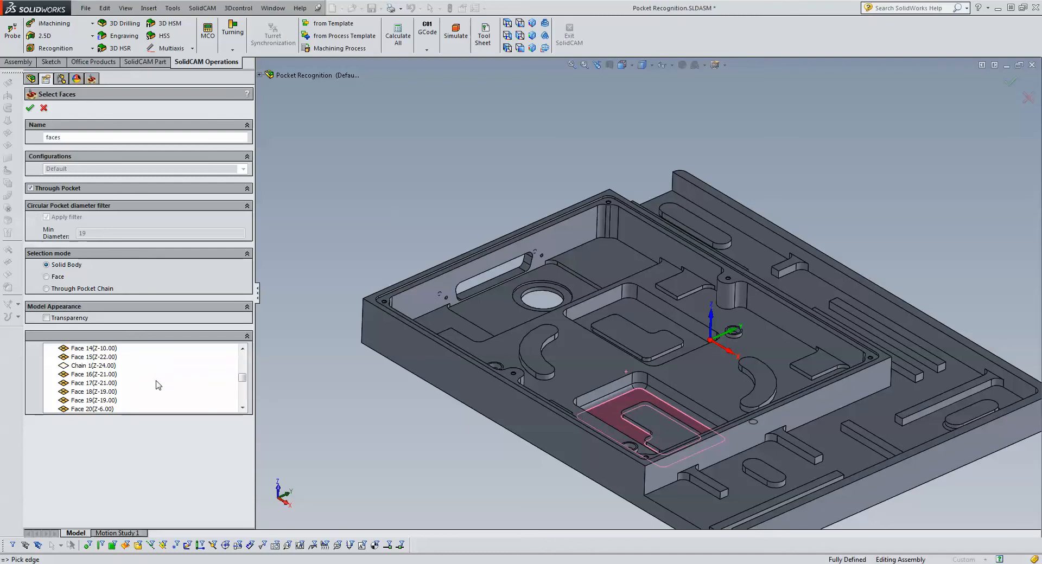
pyautogui.scroll(5, 157, 384)
pyautogui.scroll(-5, 130, 380)
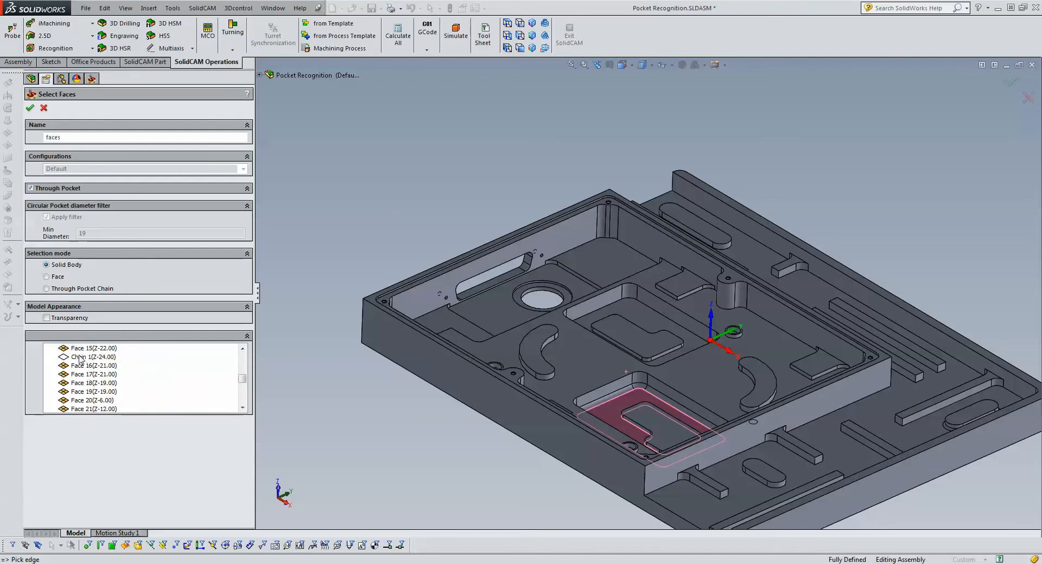
pyautogui.click(79, 357)
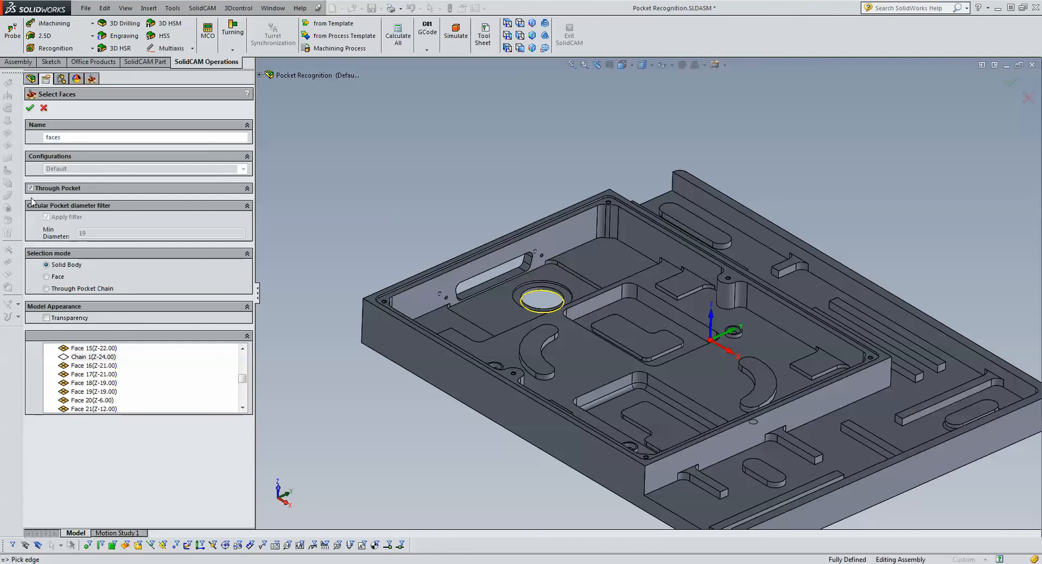
pyautogui.click(30, 108)
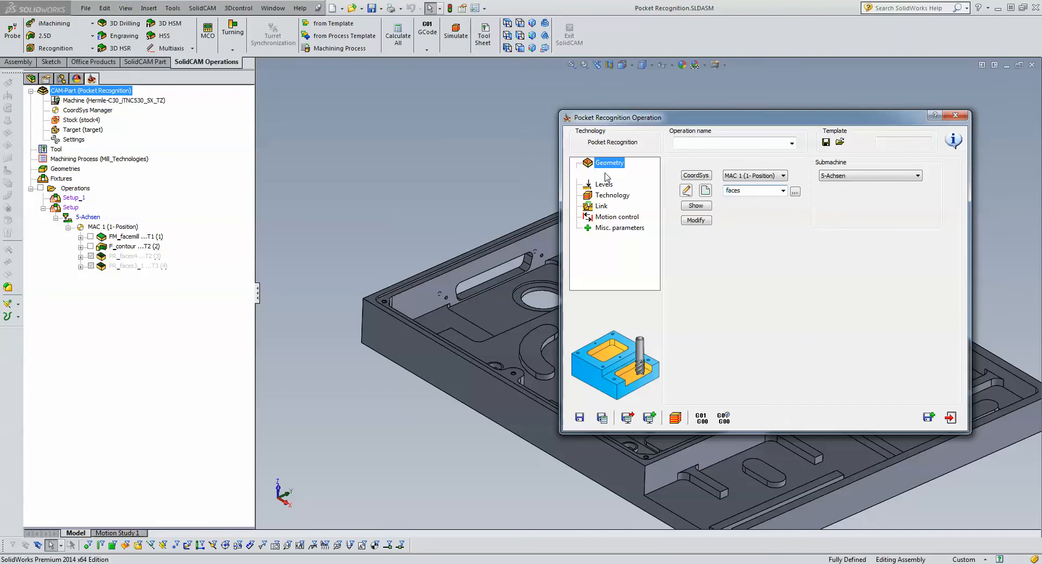
# - Assign the existing 6 mm end mill, tool number 2, to the pocket recognition operation
pyautogui.click(601, 174)
pyautogui.click(742, 319)
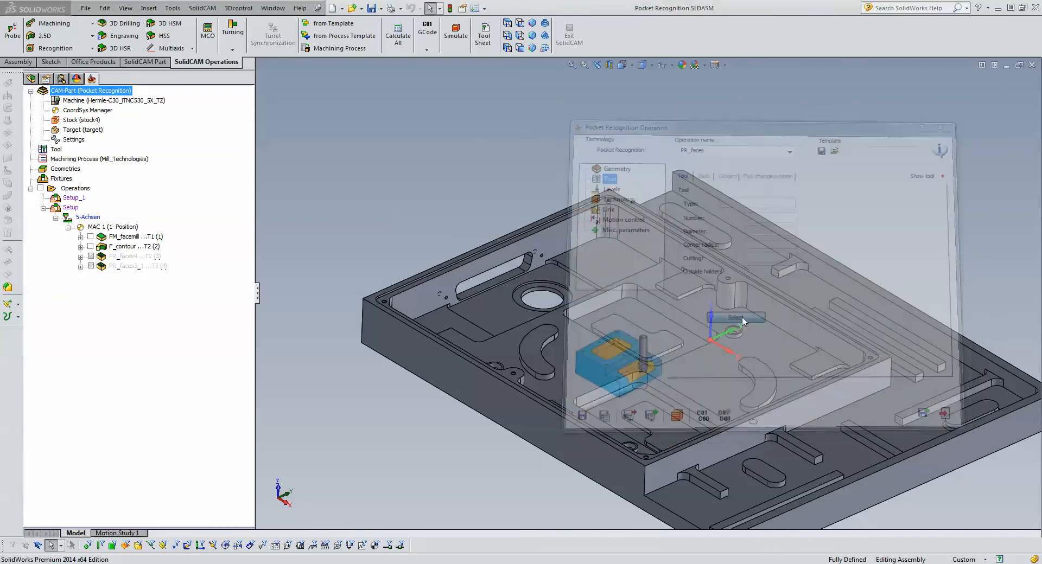
pyautogui.click(303, 133)
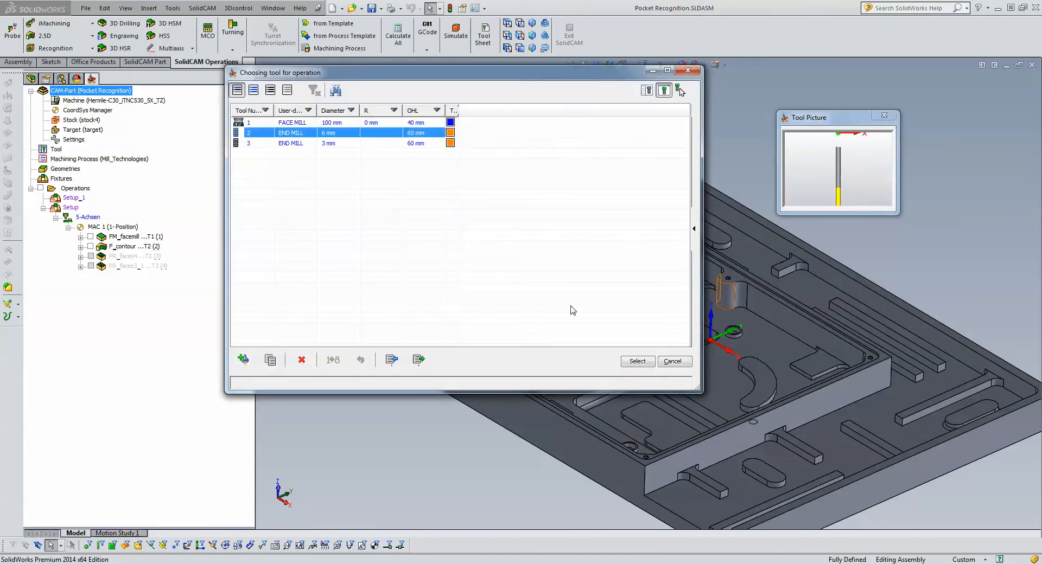
pyautogui.click(645, 362)
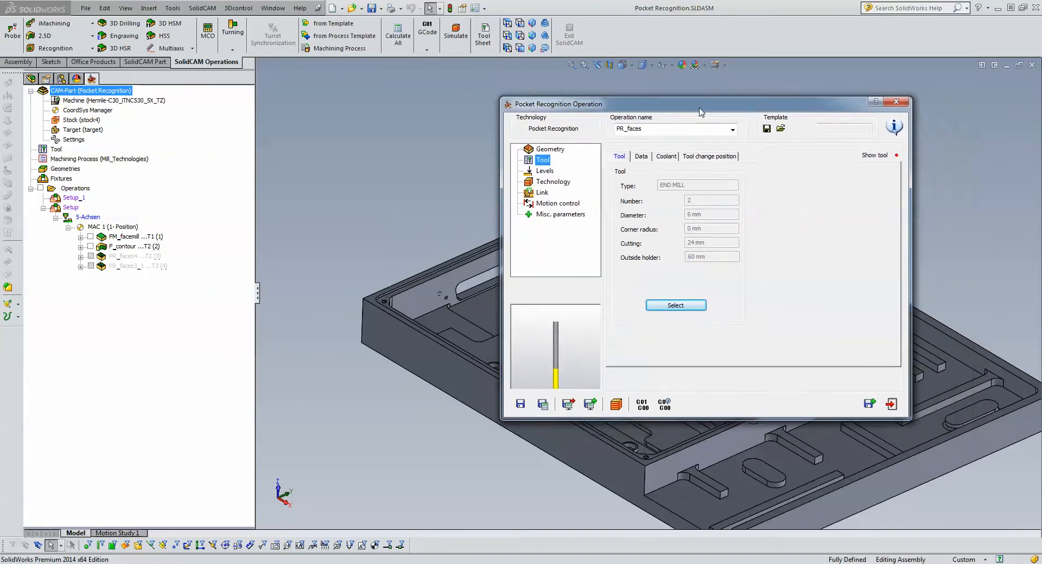
# - Check the milling levels, and enable the one-way profile strategy and approach from outside for open pockets
pyautogui.click(533, 168)
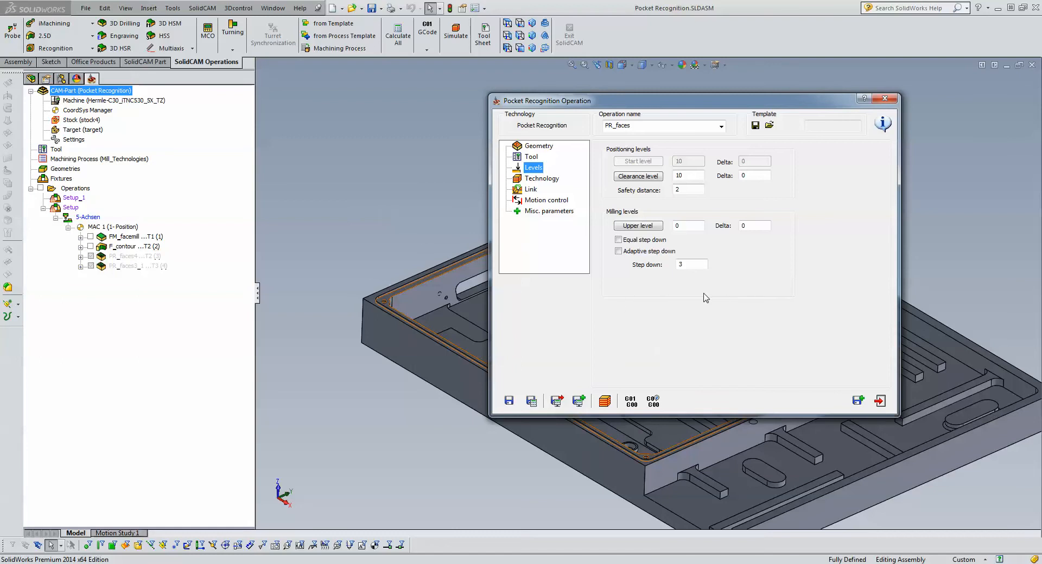
pyautogui.click(561, 183)
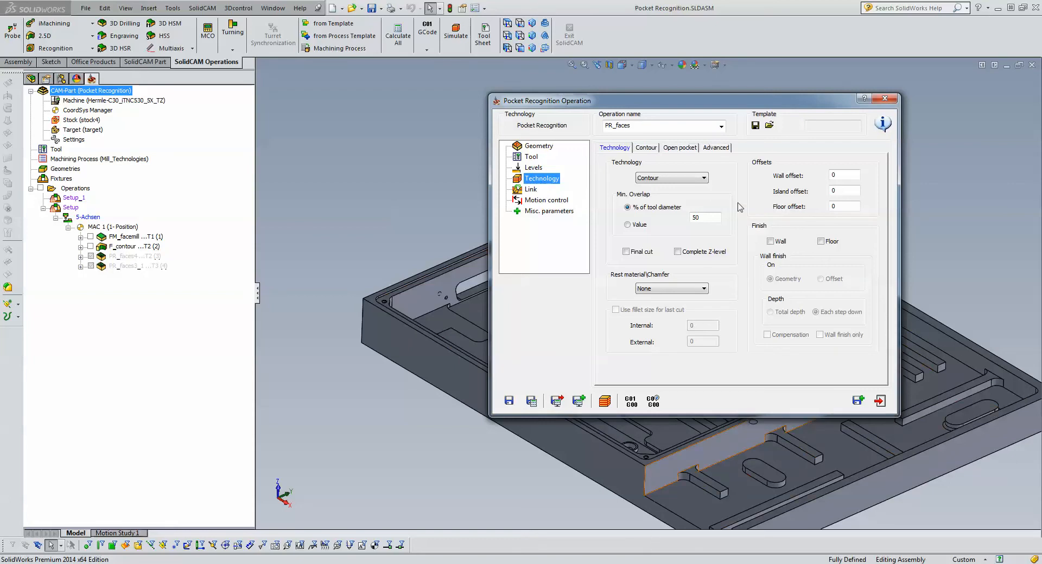
pyautogui.click(670, 151)
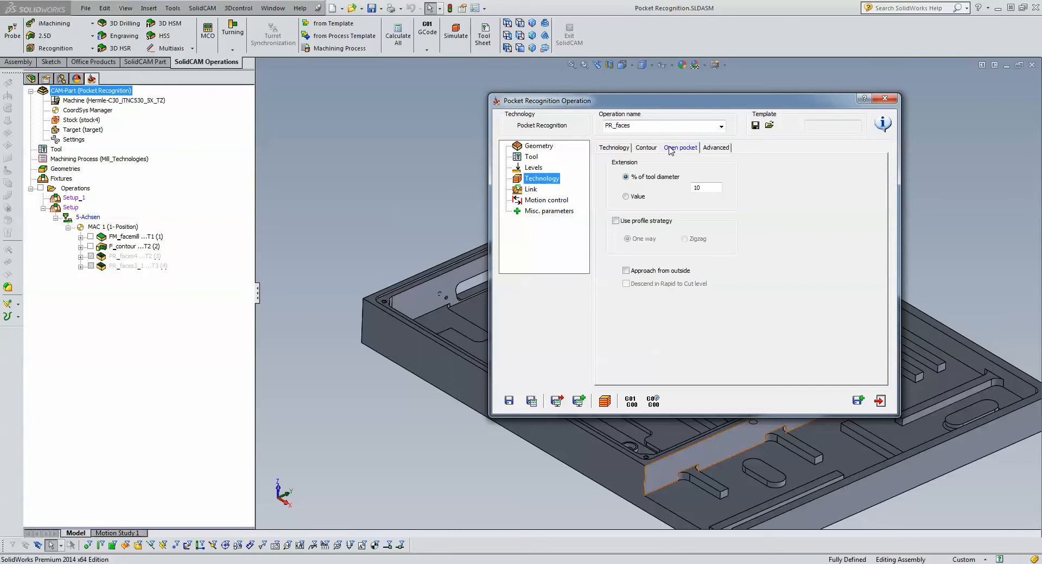
pyautogui.click(620, 222)
pyautogui.click(627, 270)
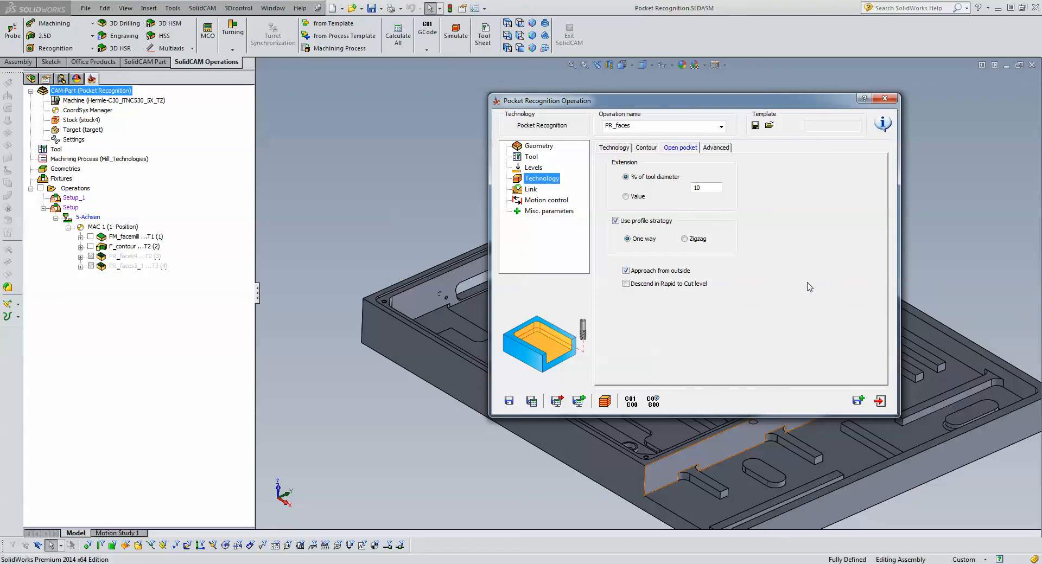
# - Simulate the pocket recognition operation in SolidVerify with the part shown shaded without edges
pyautogui.click(605, 401)
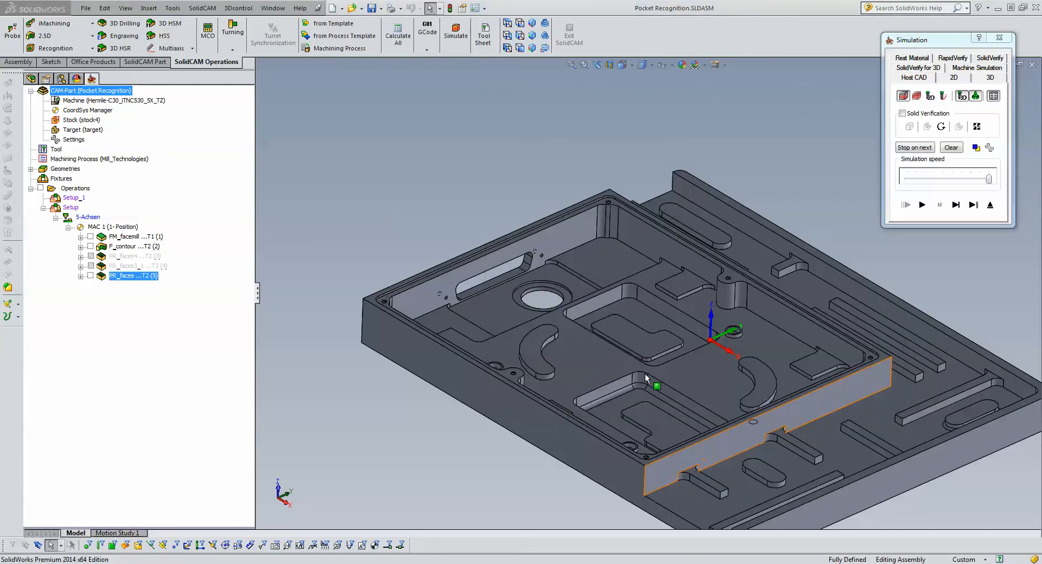
pyautogui.click(998, 59)
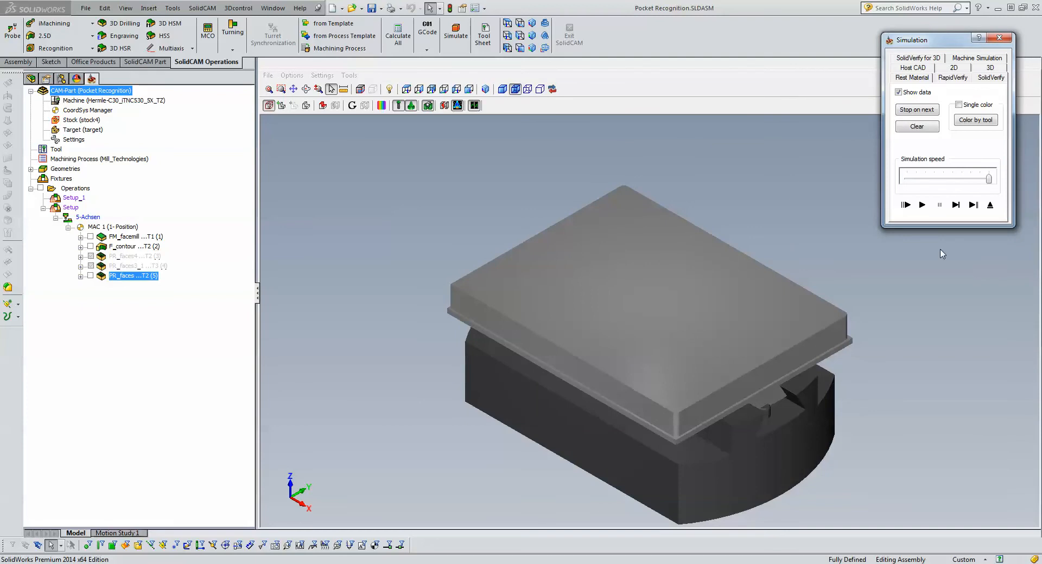
pyautogui.click(500, 92)
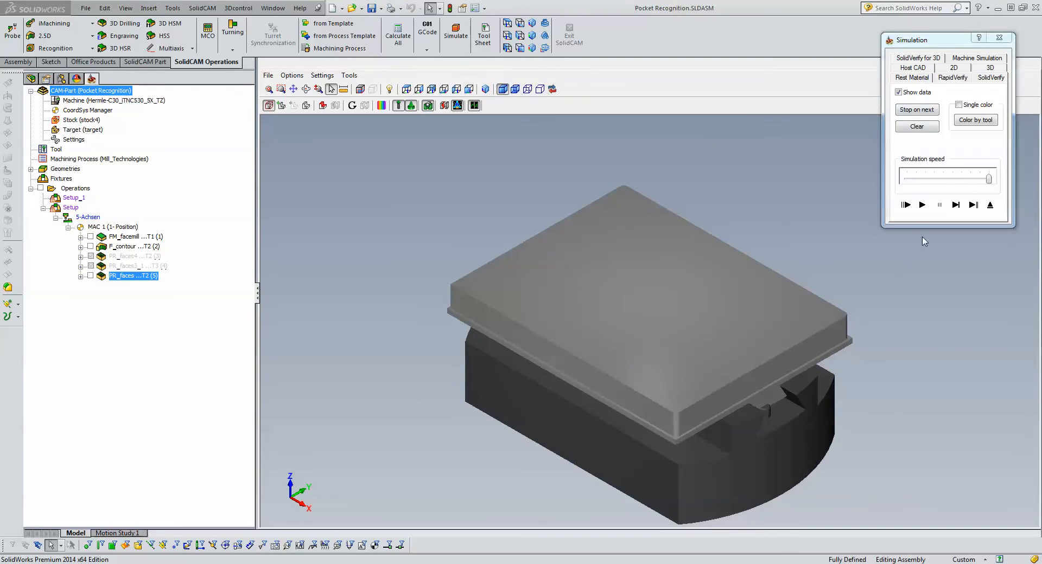
pyautogui.click(922, 206)
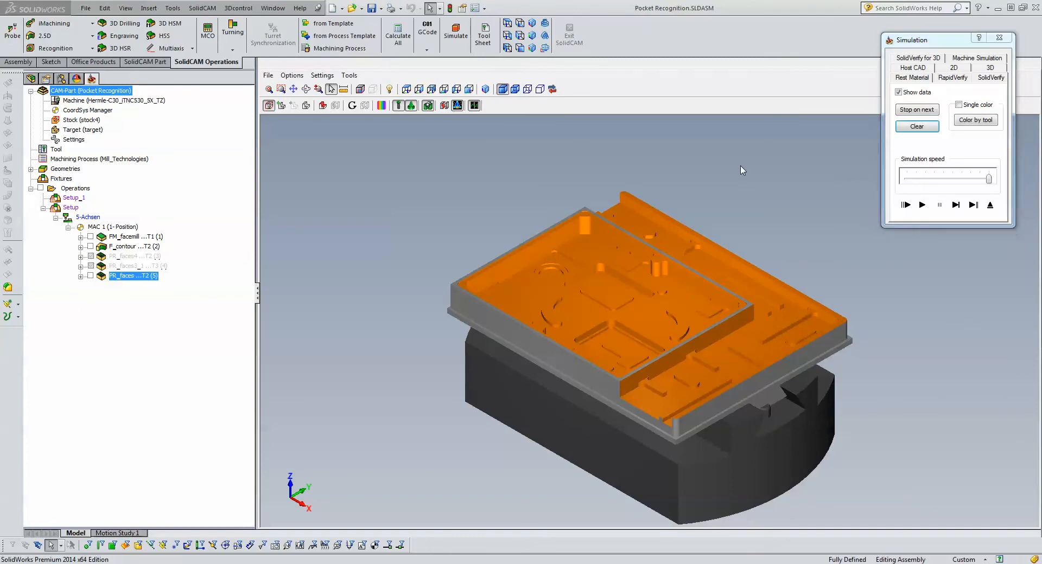
# - Examine the simulated part for how completely the inner and outer pocket areas are machined
pyautogui.scroll(6, 641, 335)
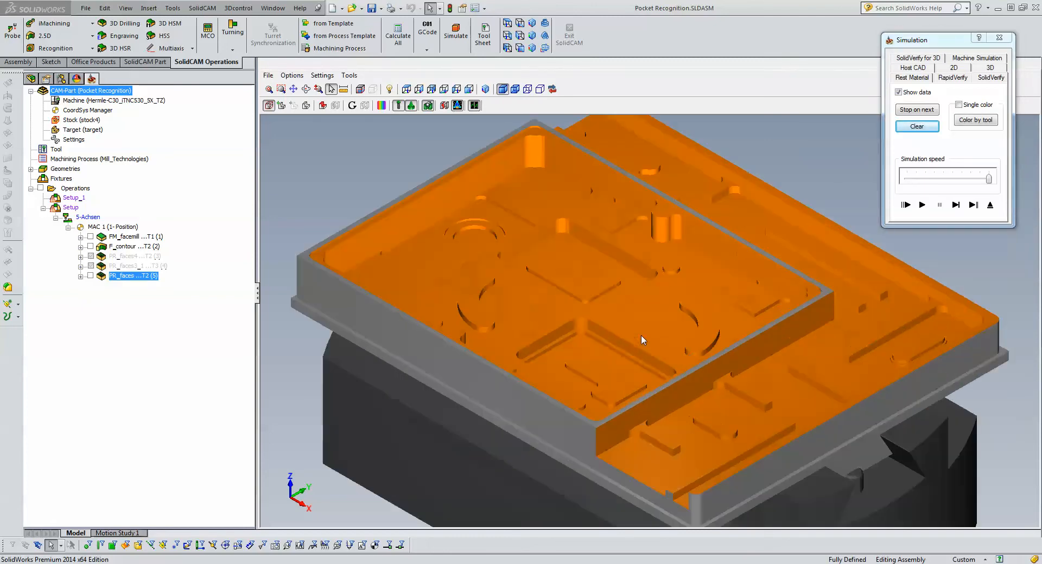
pyautogui.scroll(-8, 642, 334)
pyautogui.scroll(6, 786, 272)
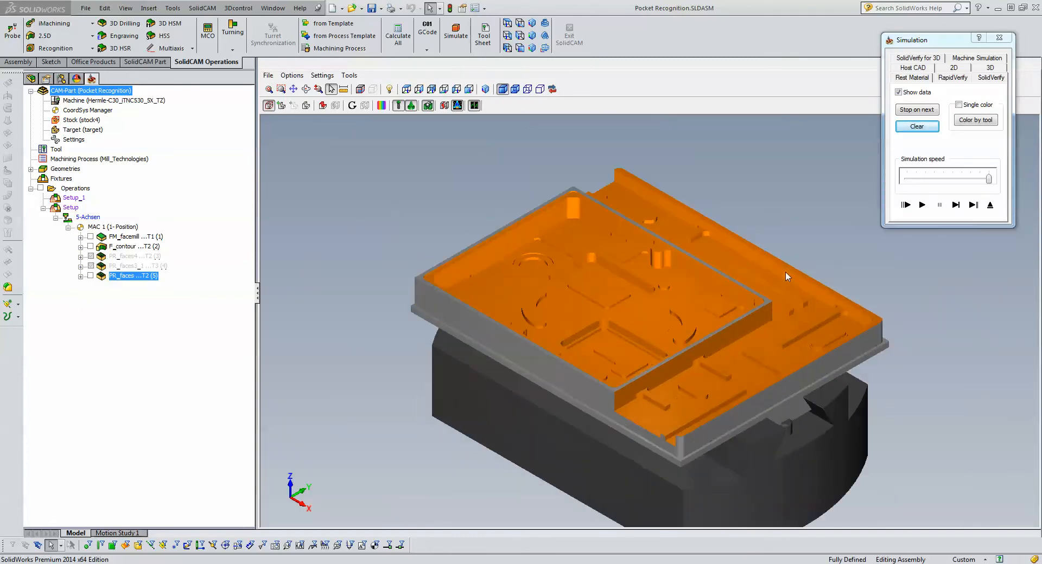
pyautogui.scroll(-8, 786, 271)
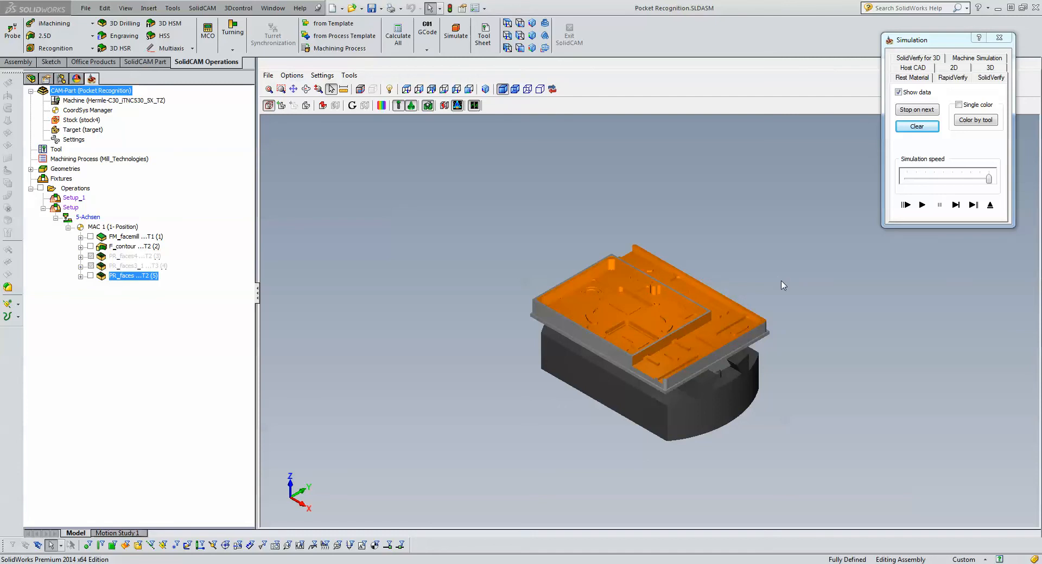
pyautogui.scroll(6, 727, 315)
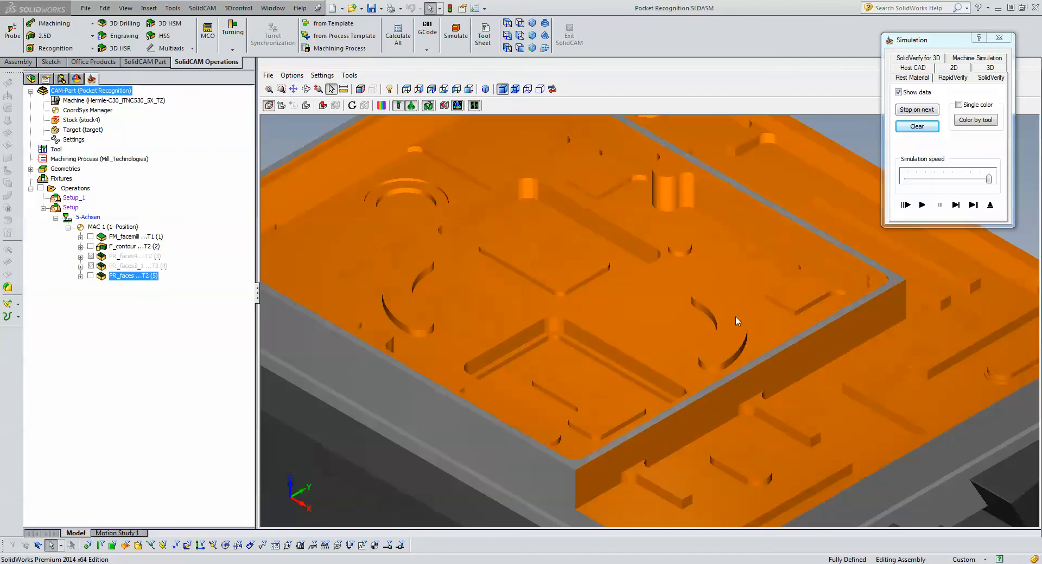
pyautogui.scroll(-6, 734, 316)
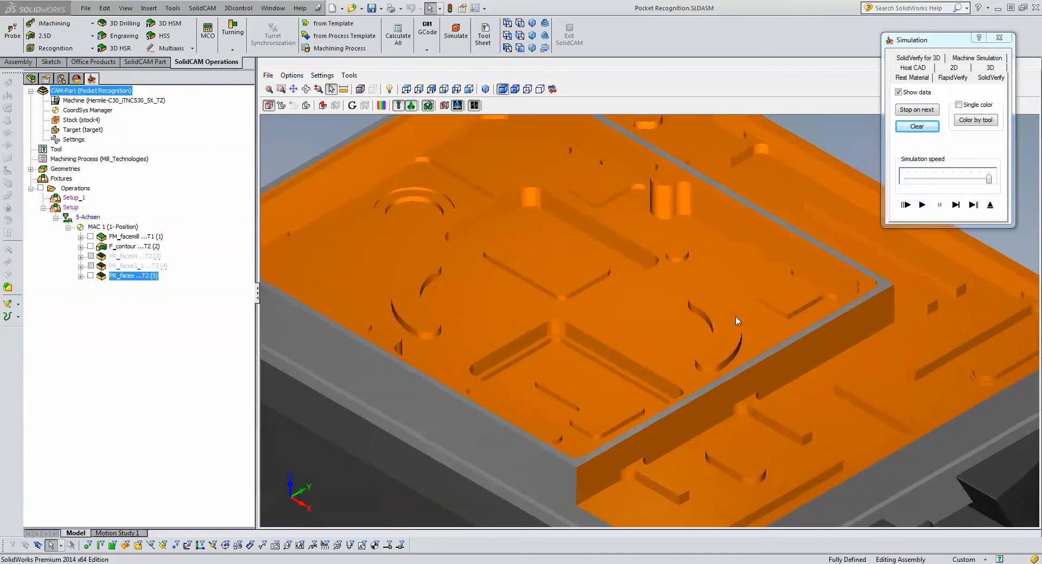
pyautogui.scroll(-2, 735, 321)
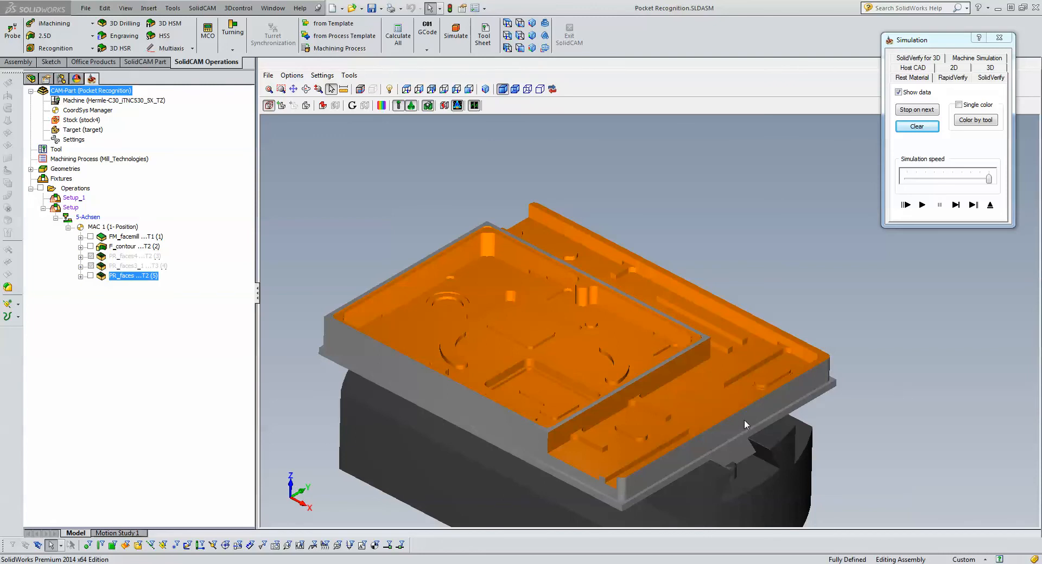
# - Inspect closely how the floor fillet around the rounded island near the part's outer corner is machined
pyautogui.scroll(5, 744, 419)
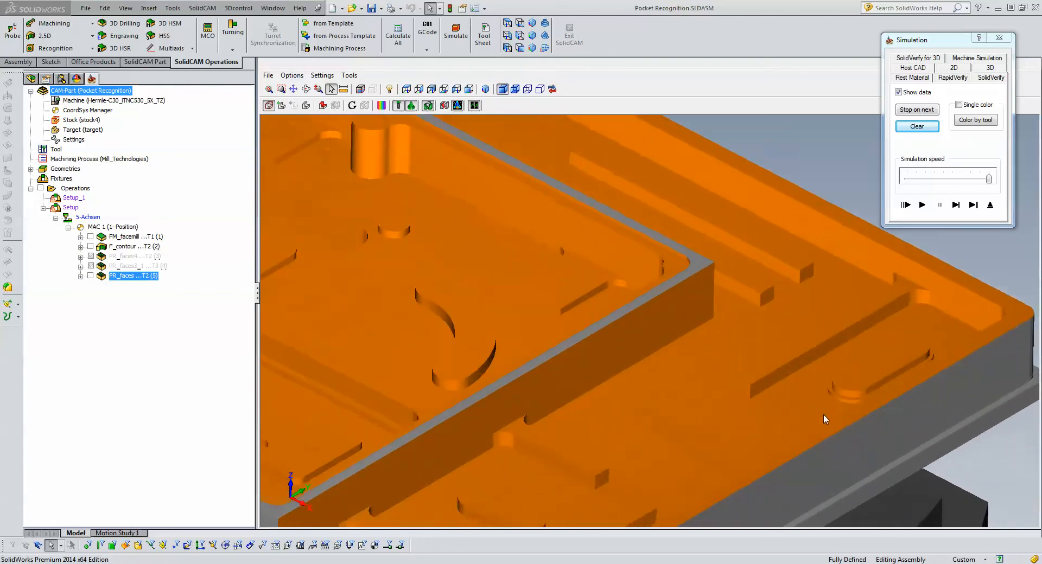
pyautogui.scroll(5, 823, 416)
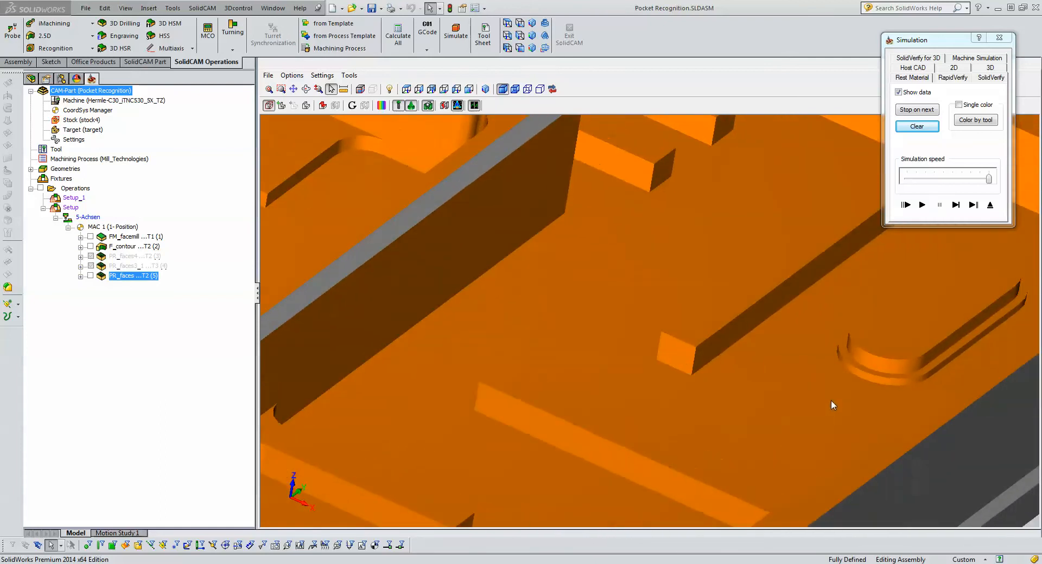
pyautogui.scroll(4, 831, 404)
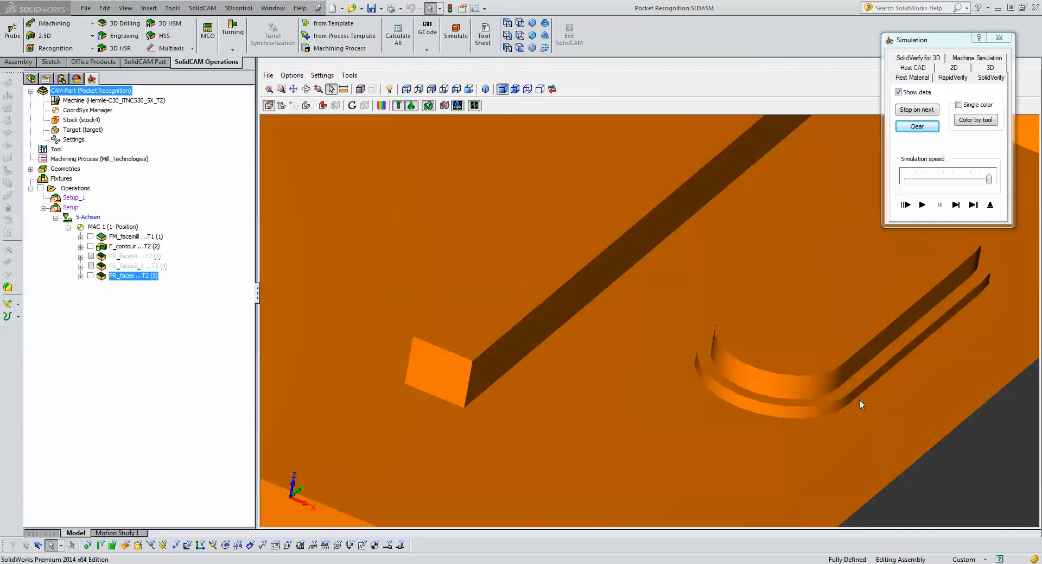
pyautogui.scroll(5, 858, 399)
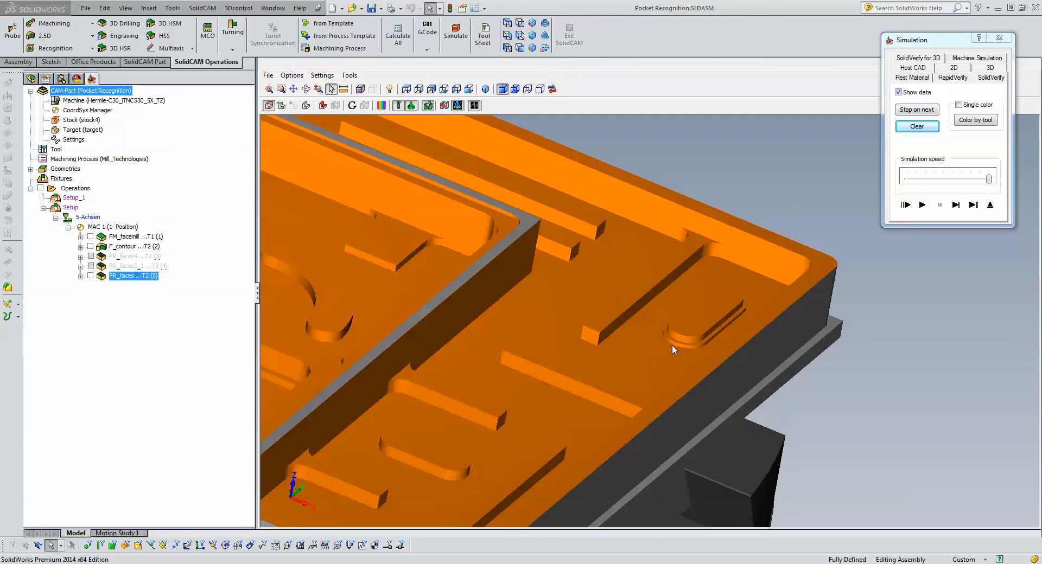
pyautogui.scroll(5, 678, 353)
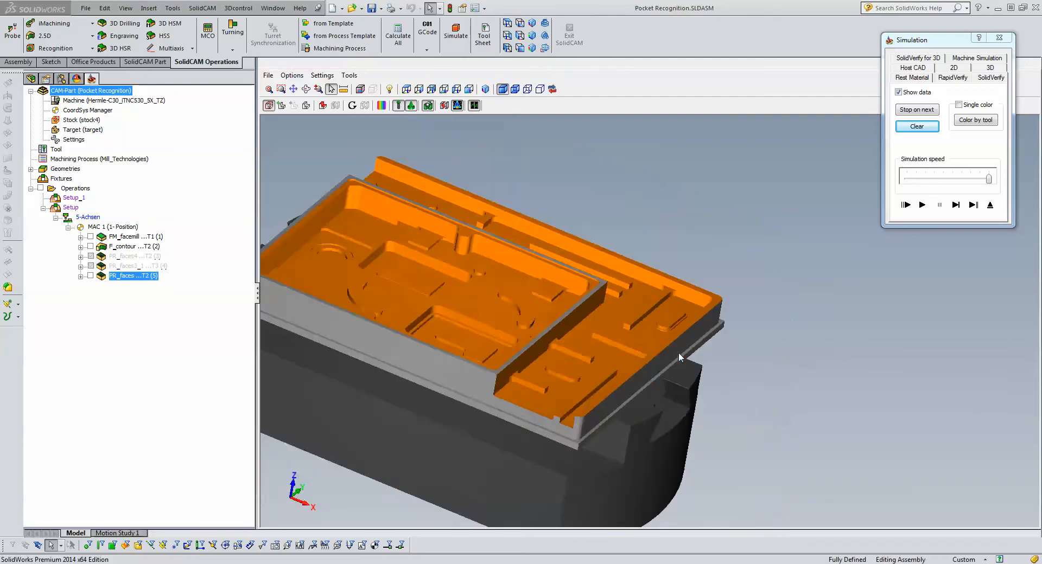
pyautogui.scroll(-8, 663, 340)
pyautogui.scroll(5, 670, 349)
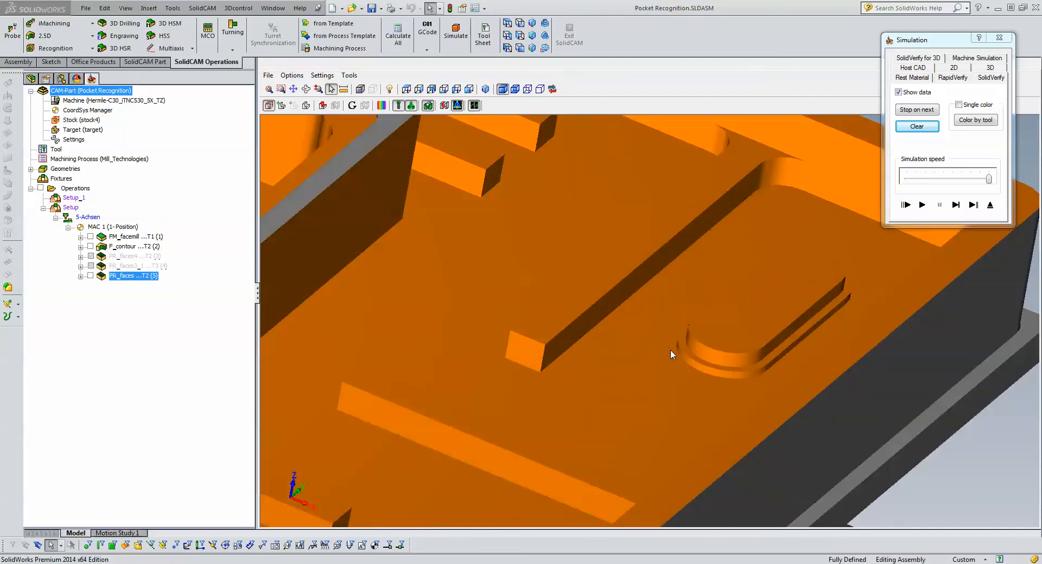
pyautogui.scroll(-3, 442, 376)
pyautogui.scroll(-5, 363, 374)
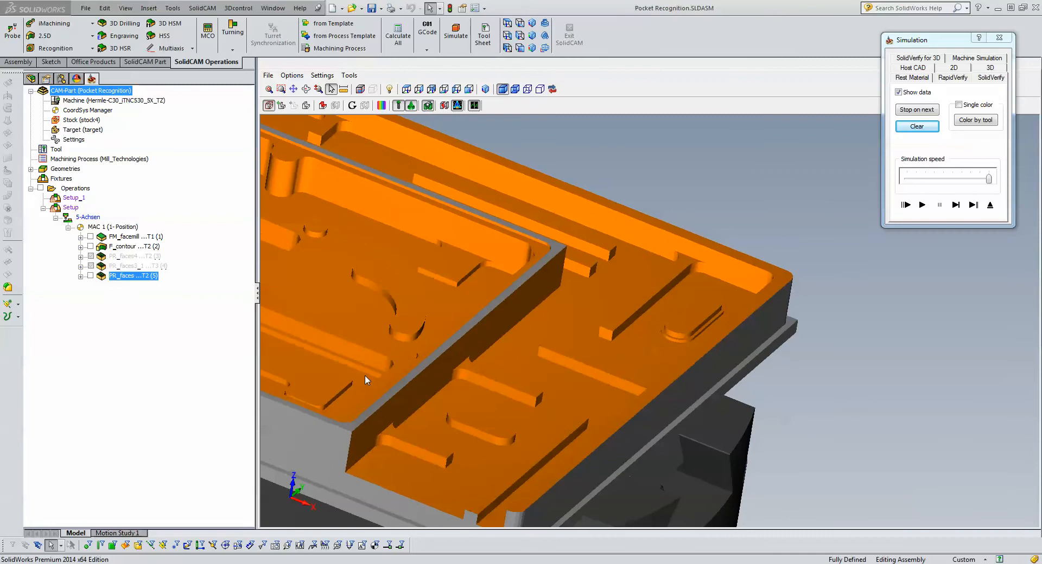
# - Compare the stepped floor fillets in the inner rectangular pocket and around the rounded island, and exit the simulation
pyautogui.scroll(-2, 363, 375)
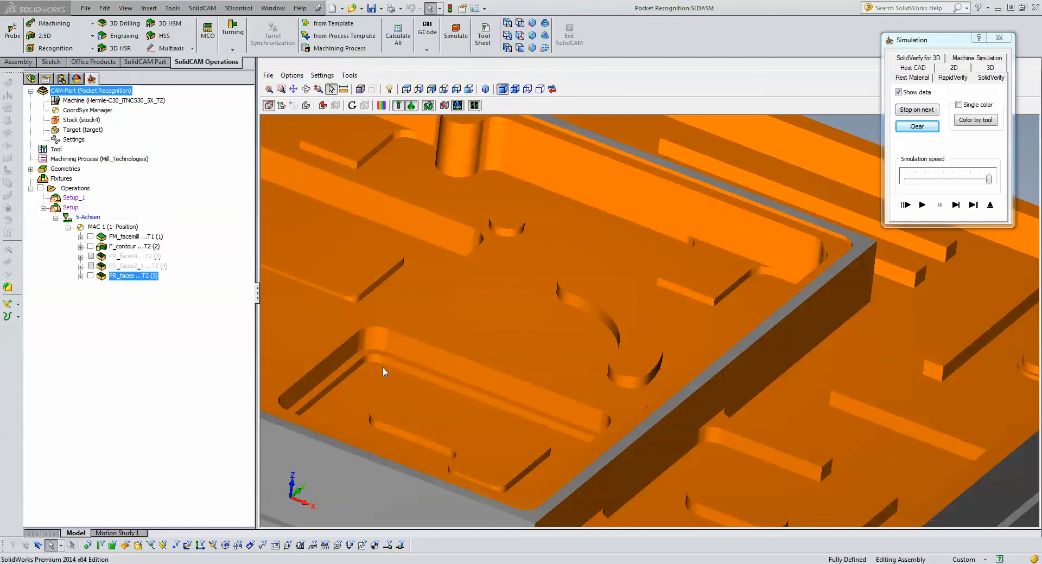
pyautogui.scroll(4, 383, 367)
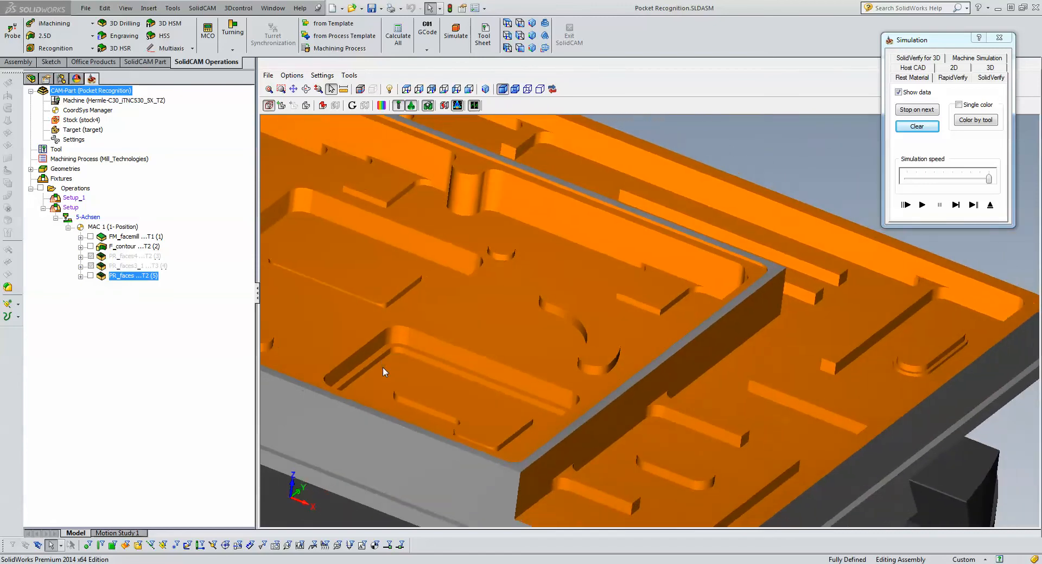
pyautogui.scroll(3, 383, 366)
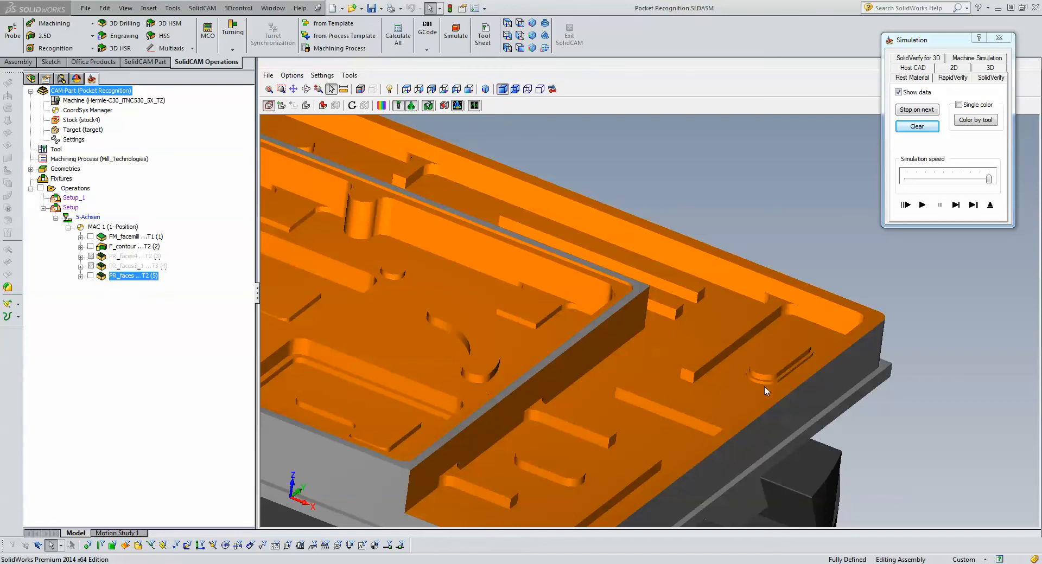
pyautogui.scroll(-3, 760, 386)
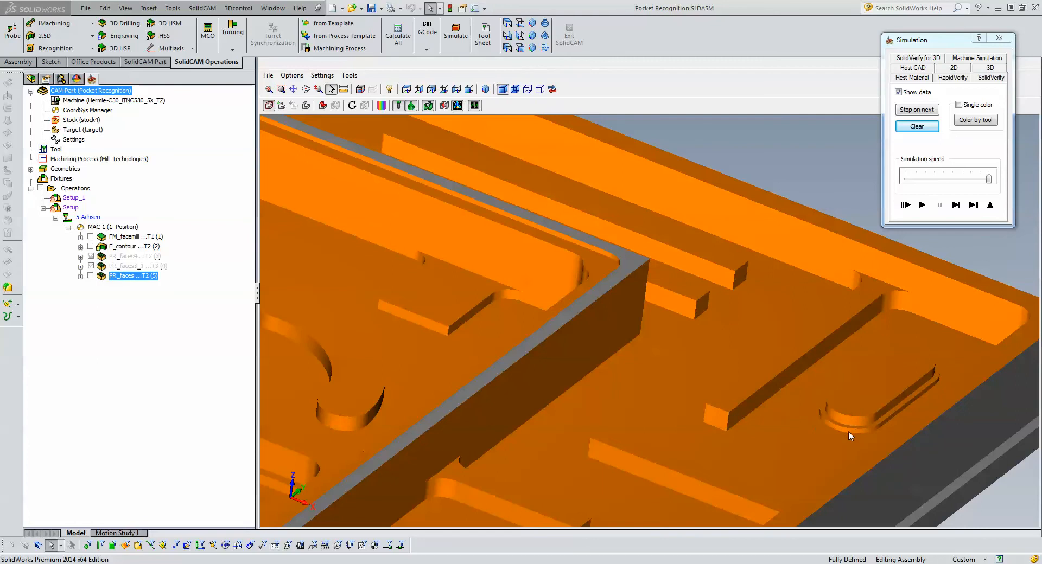
pyautogui.scroll(-2, 850, 434)
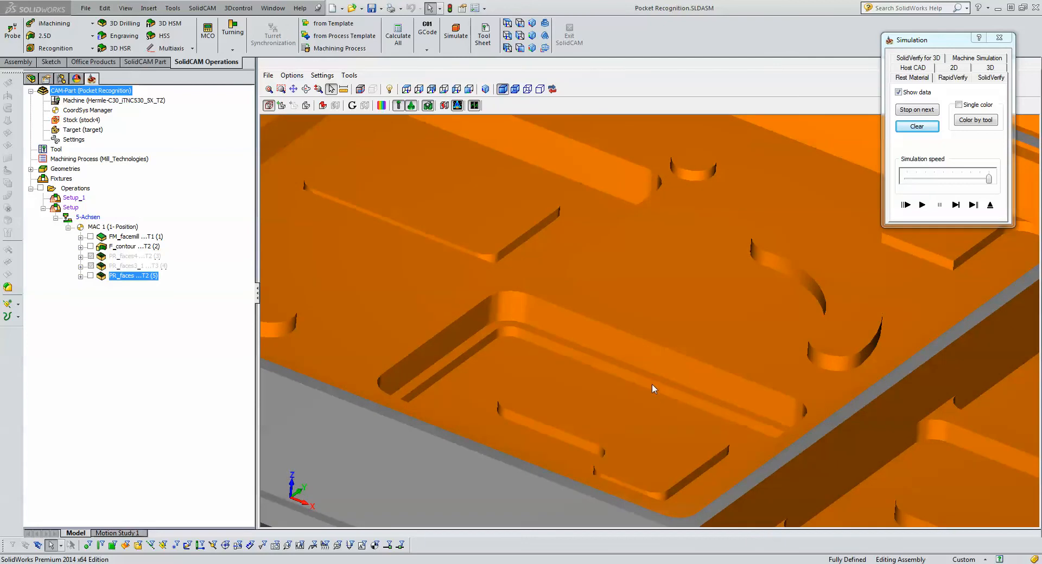
pyautogui.click(991, 206)
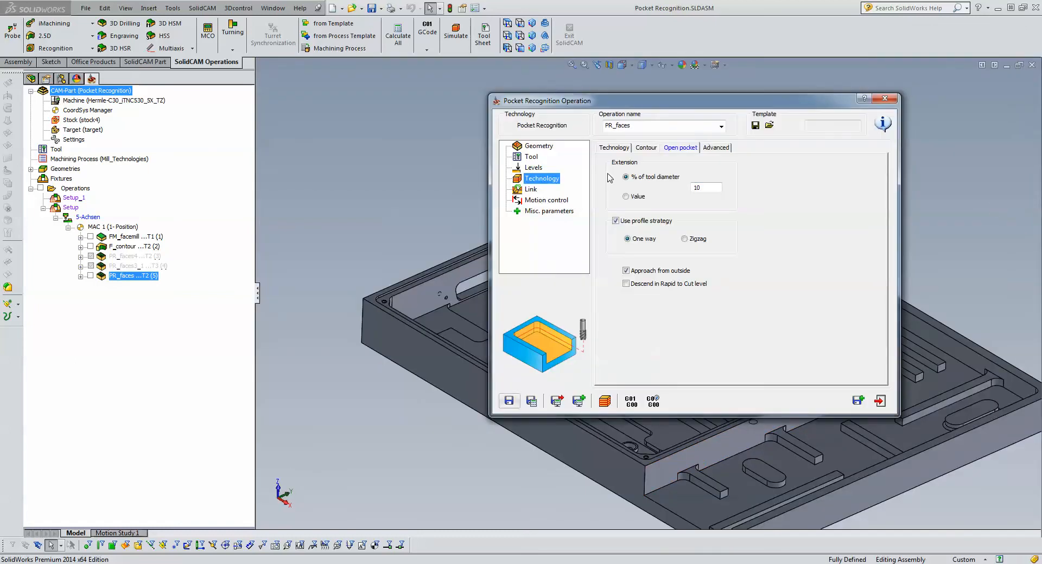
# - Open the pocket recognition operation's face geometry for modification and exclude then re-include Face 1 (z-15.00)
pyautogui.click(539, 151)
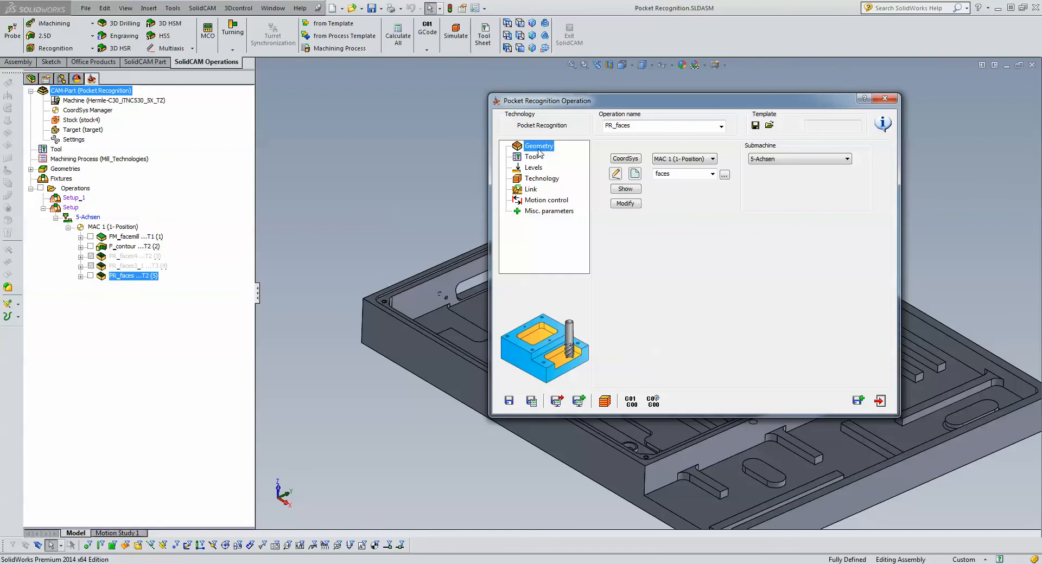
pyautogui.click(625, 203)
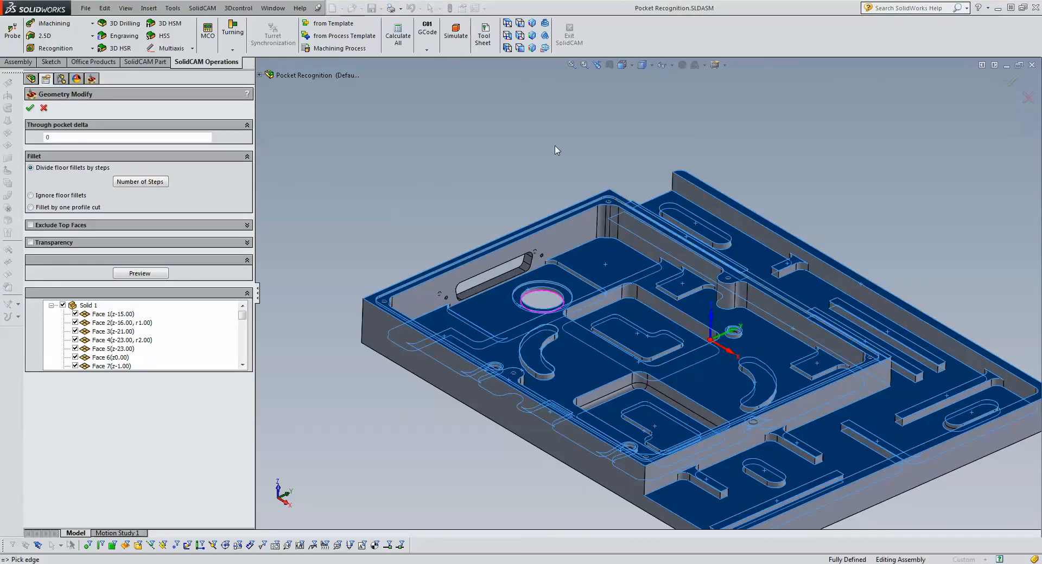
pyautogui.click(75, 314)
pyautogui.click(75, 315)
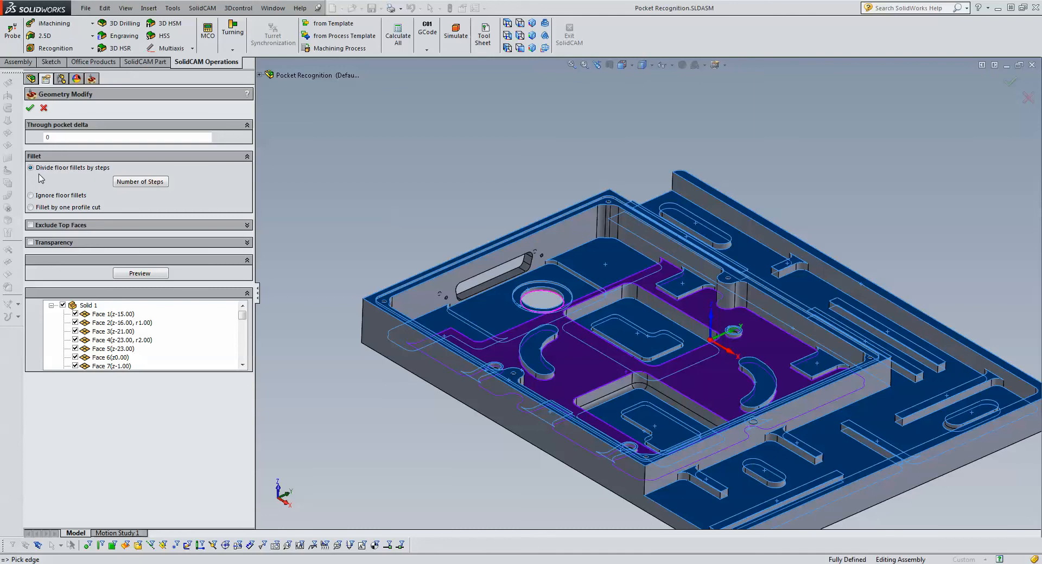
# - Divide the floor fillets into 1 step for radii 0 to 1 and 2 steps for radii 1 to 2
pyautogui.click(145, 184)
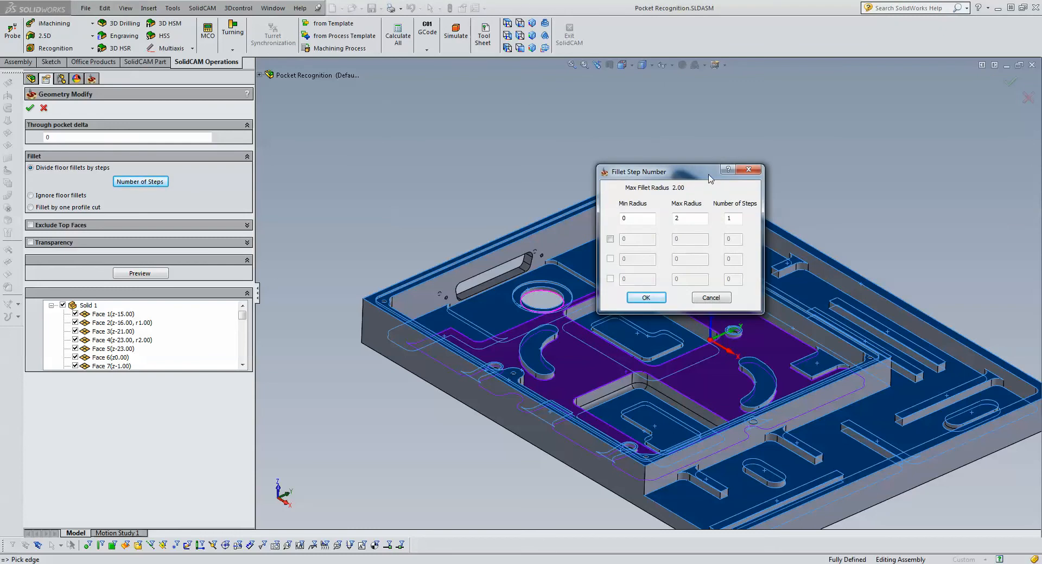
pyautogui.moveTo(708, 172); pyautogui.dragTo(501, 119)
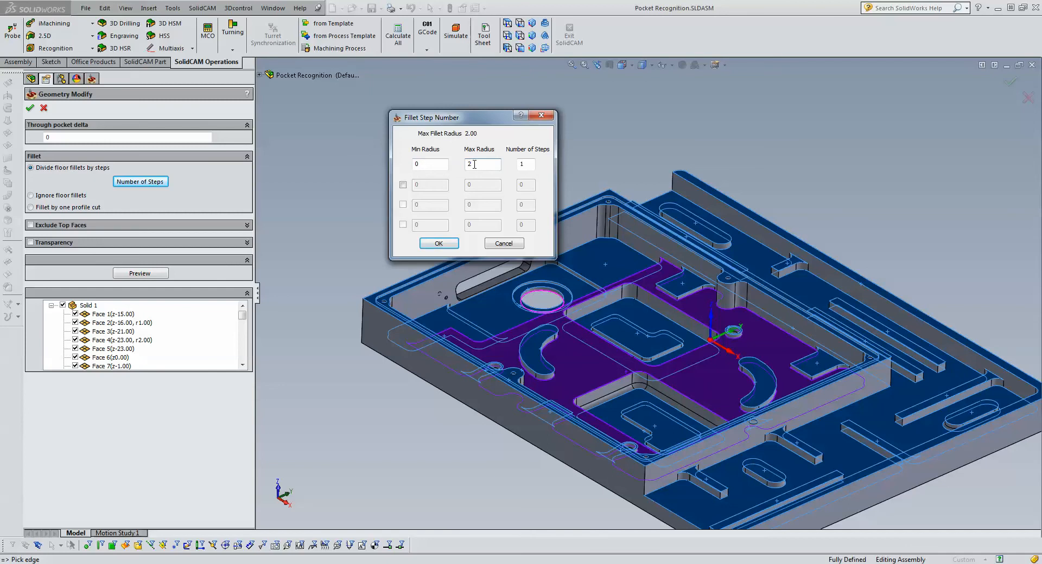
pyautogui.click(525, 163)
pyautogui.click(403, 185)
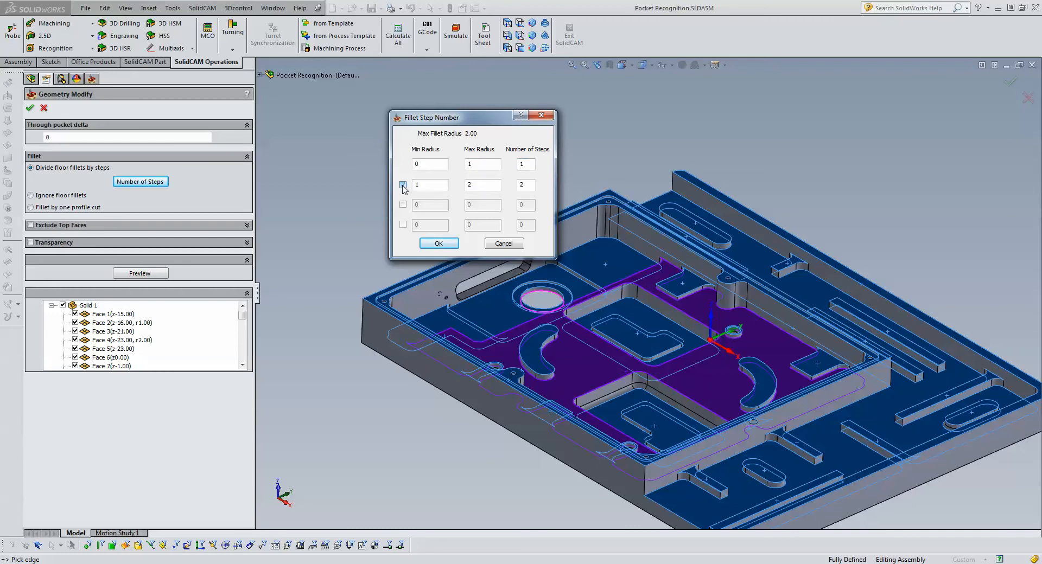
# - Try a .75 maximum radius for the first fillet range and set it back to 1
pyautogui.click(467, 186)
pyautogui.click(474, 164)
pyautogui.write('.75')
pyautogui.click(430, 185)
pyautogui.click(481, 164)
pyautogui.doubleClick(482, 164)
pyautogui.write('1')
pyautogui.click(430, 184)
# - Check the minimum radius, maximum radius and step count of the first fillet range, and accept the fillet step settings
pyautogui.doubleClick(425, 164)
pyautogui.click(489, 164)
pyautogui.click(517, 164)
pyautogui.click(440, 243)
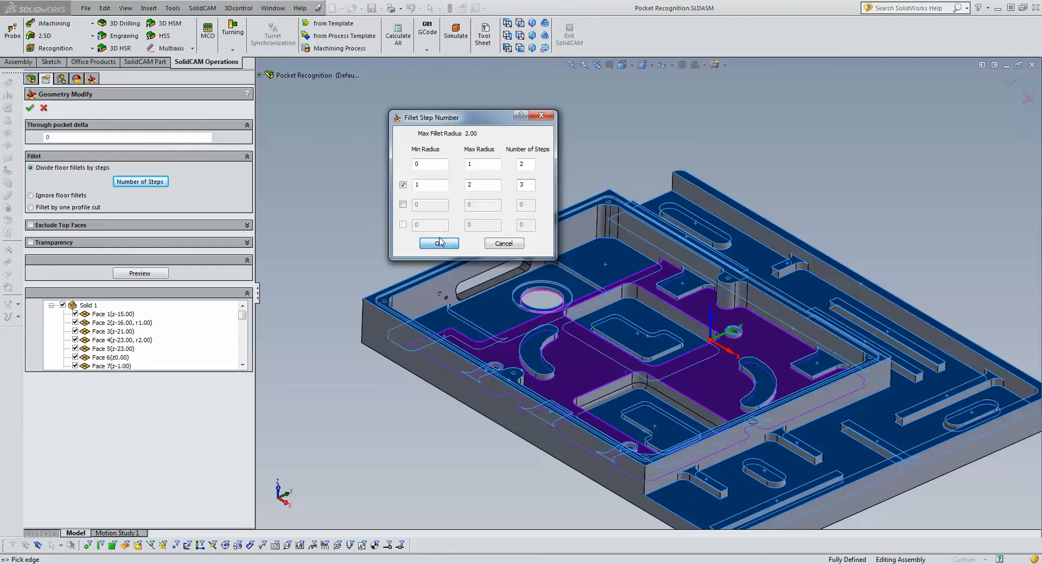
# - Accept the modified geometry and simulate the pocket recognition operation in SolidVerify
pyautogui.click(30, 108)
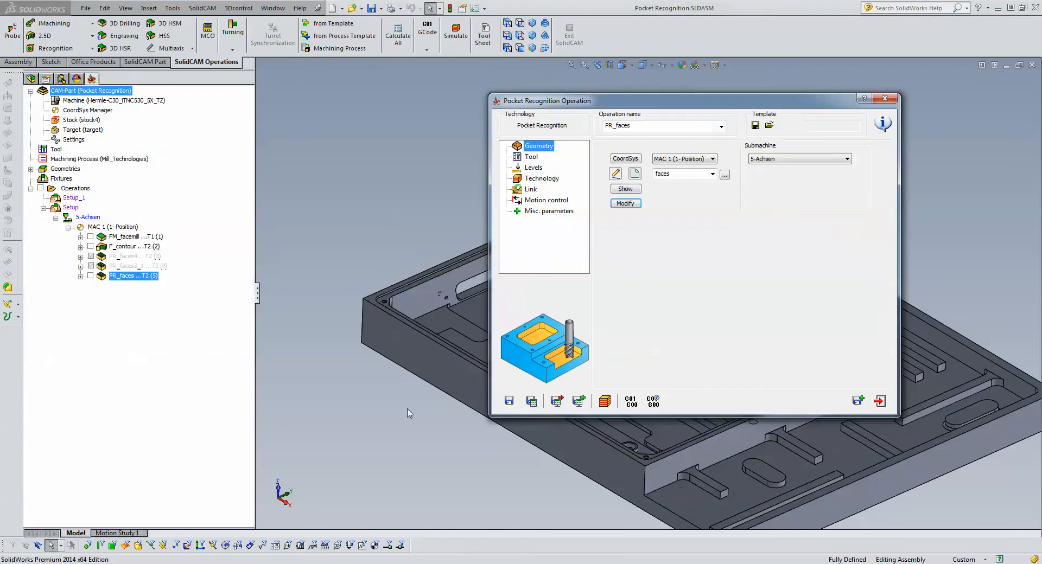
pyautogui.click(599, 408)
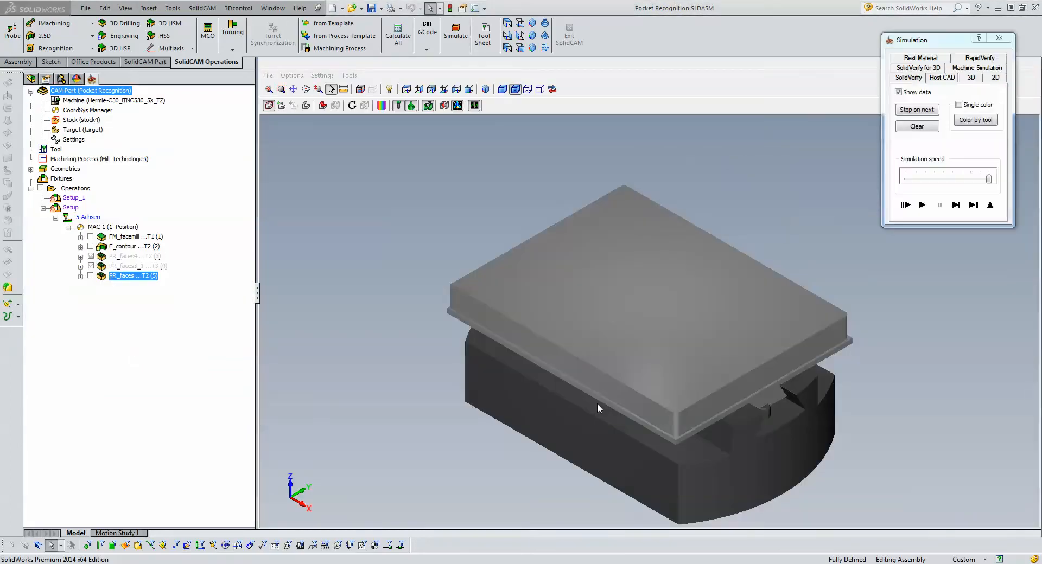
pyautogui.click(922, 204)
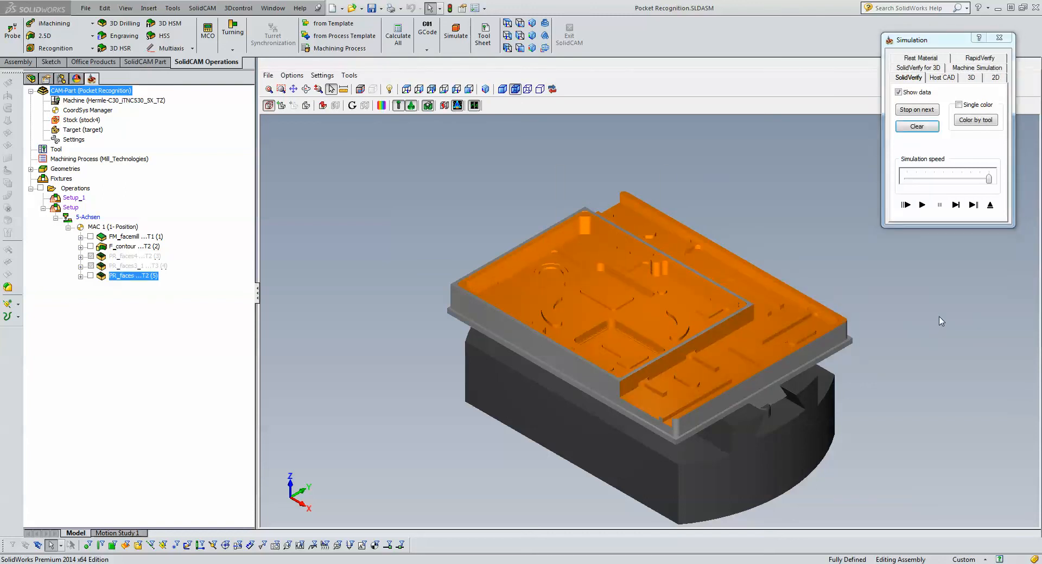
# - Compare the stepped floor fillets around the outer rounded island and in the inner rectangular pocket, and exit the simulation
pyautogui.scroll(10, 809, 350)
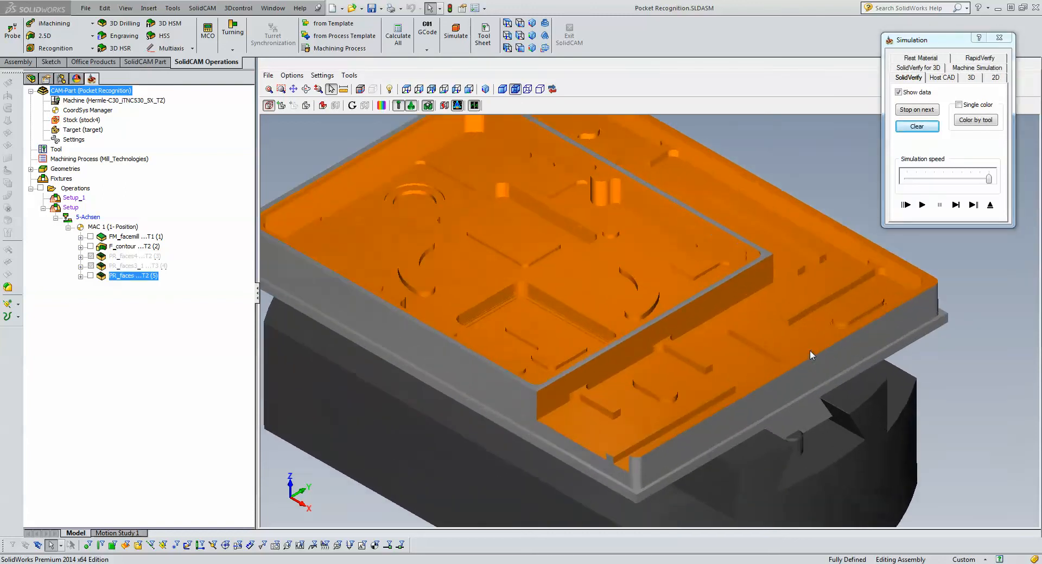
pyautogui.scroll(10, 860, 322)
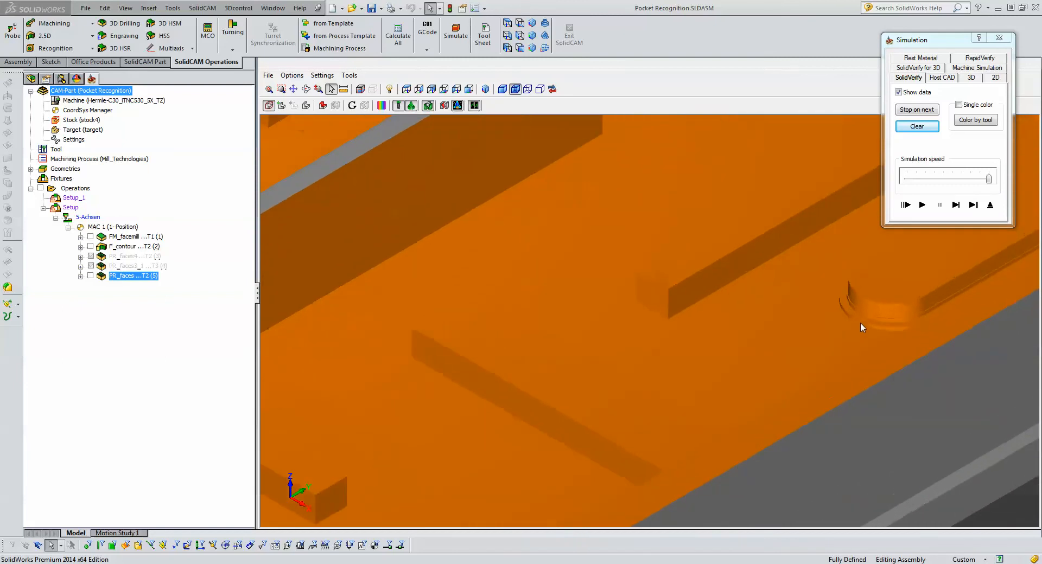
pyautogui.scroll(4, 860, 322)
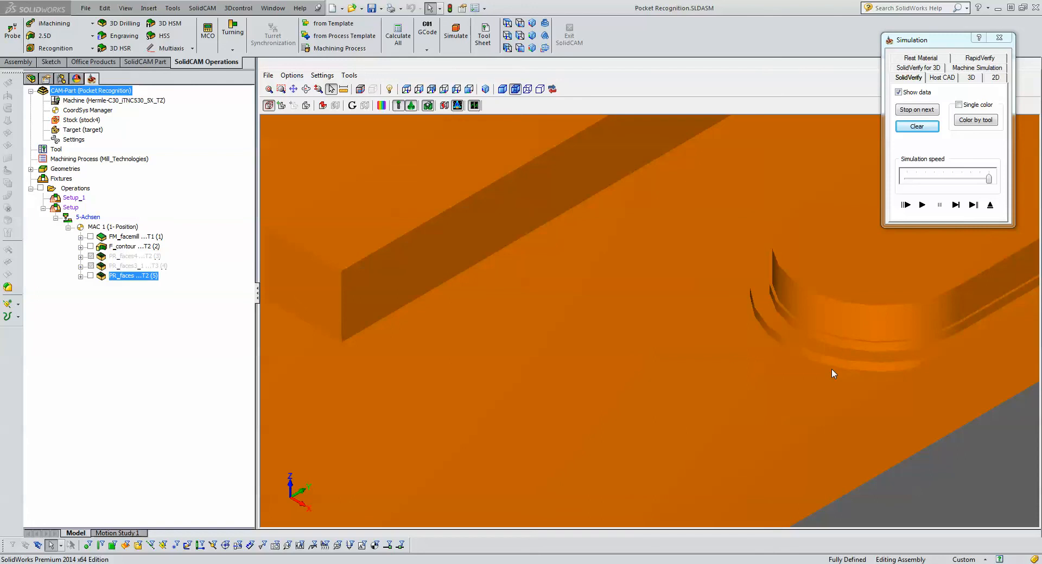
pyautogui.scroll(-6, 831, 369)
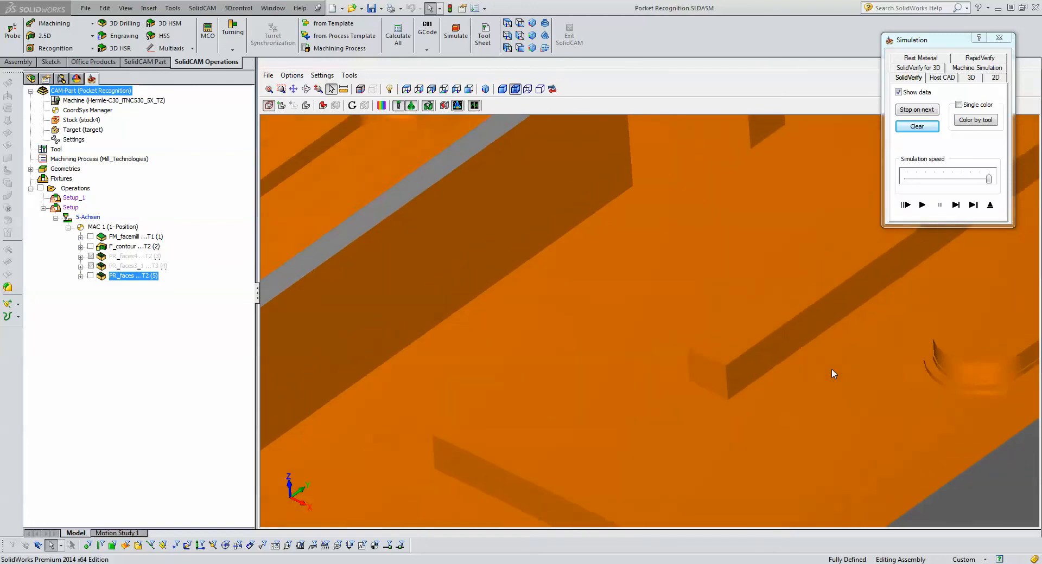
pyautogui.scroll(-6, 831, 369)
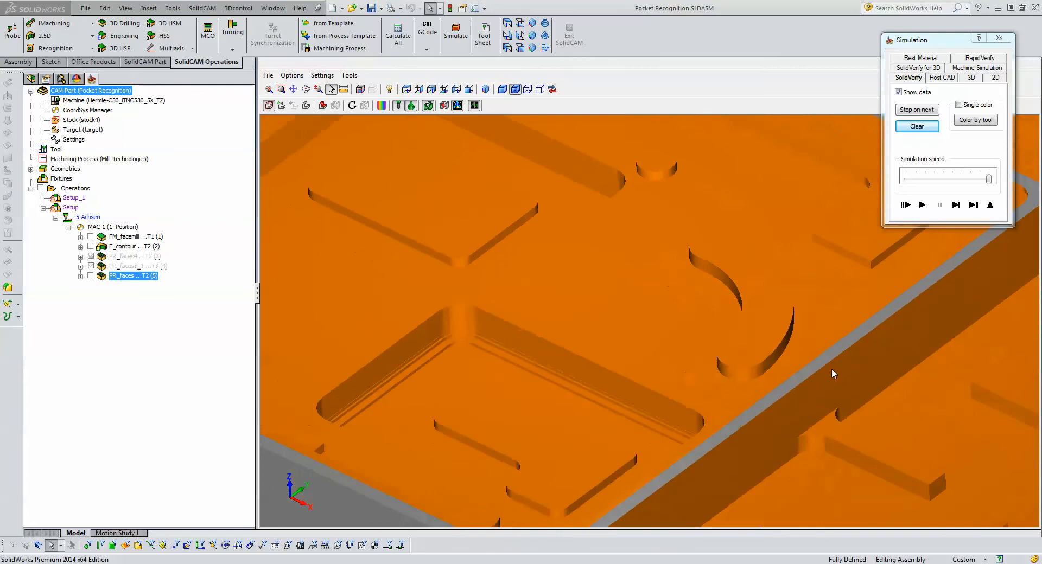
pyautogui.scroll(8, 832, 369)
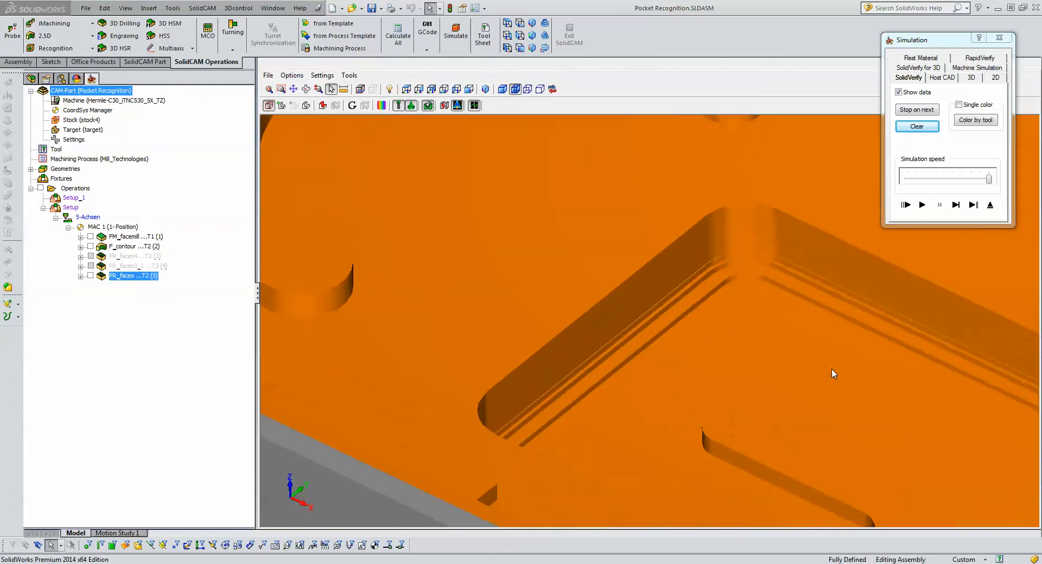
pyautogui.scroll(4, 831, 369)
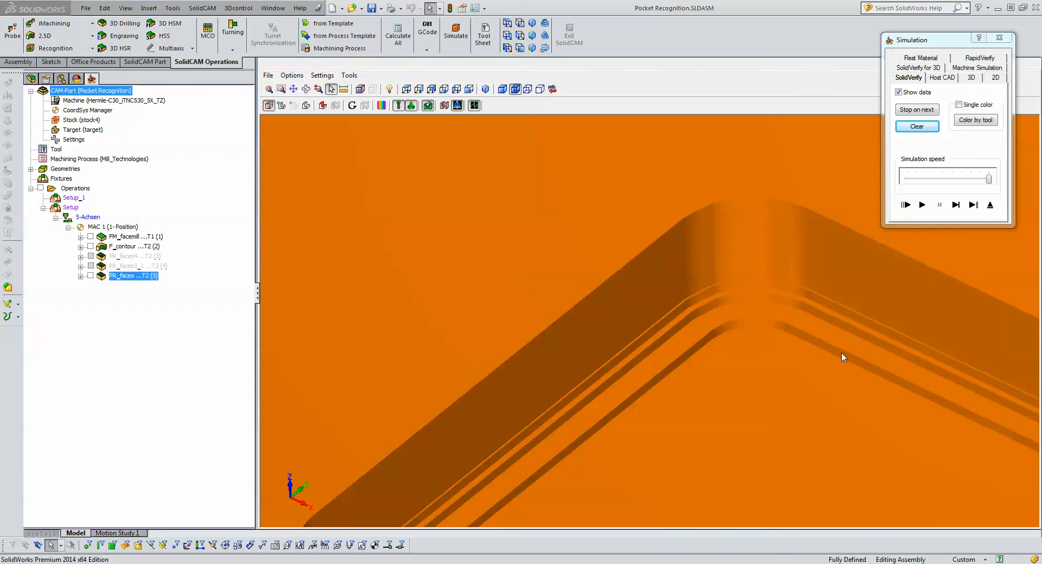
pyautogui.click(989, 205)
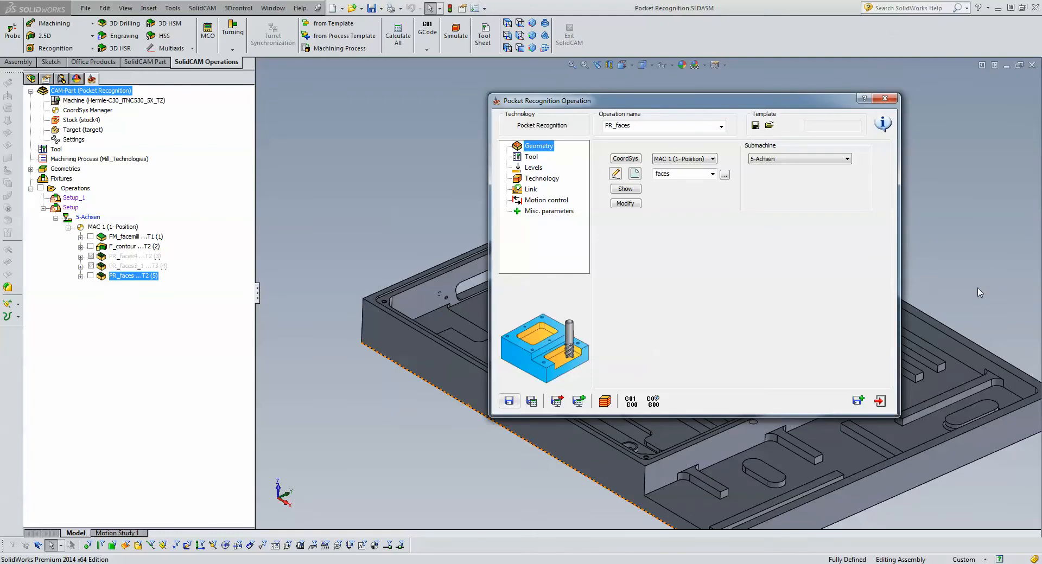
# - Rerun the operation's simulation, inspect the small pocket corners and narrow areas for remaining material, and exit the simulation
pyautogui.click(604, 401)
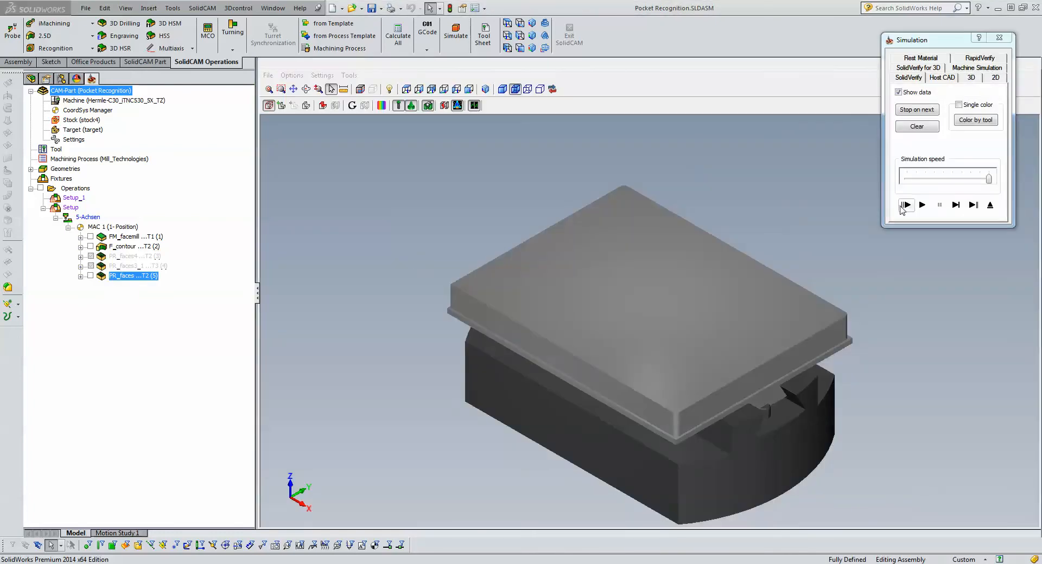
pyautogui.click(903, 206)
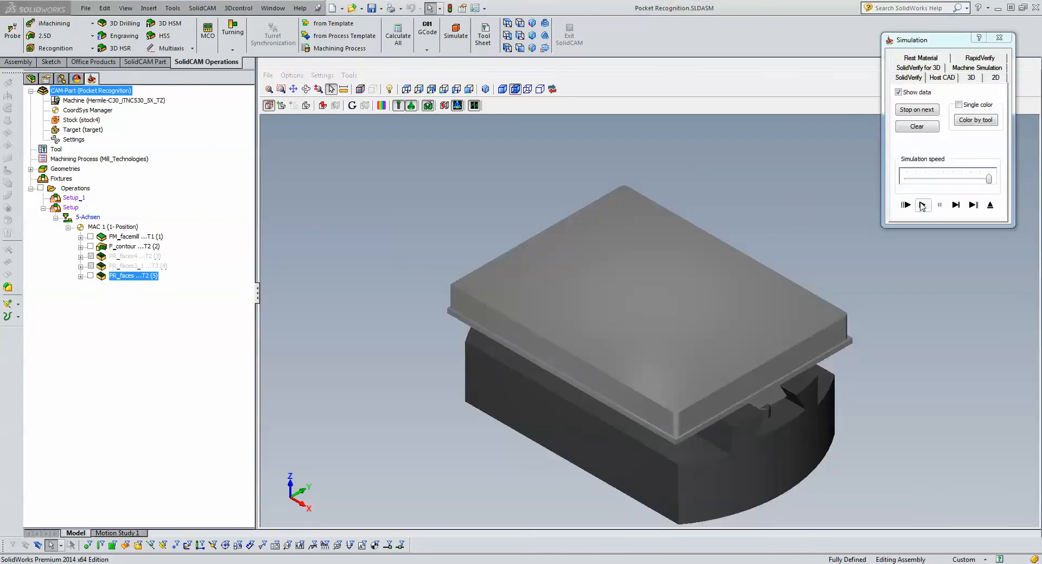
pyautogui.click(815, 215)
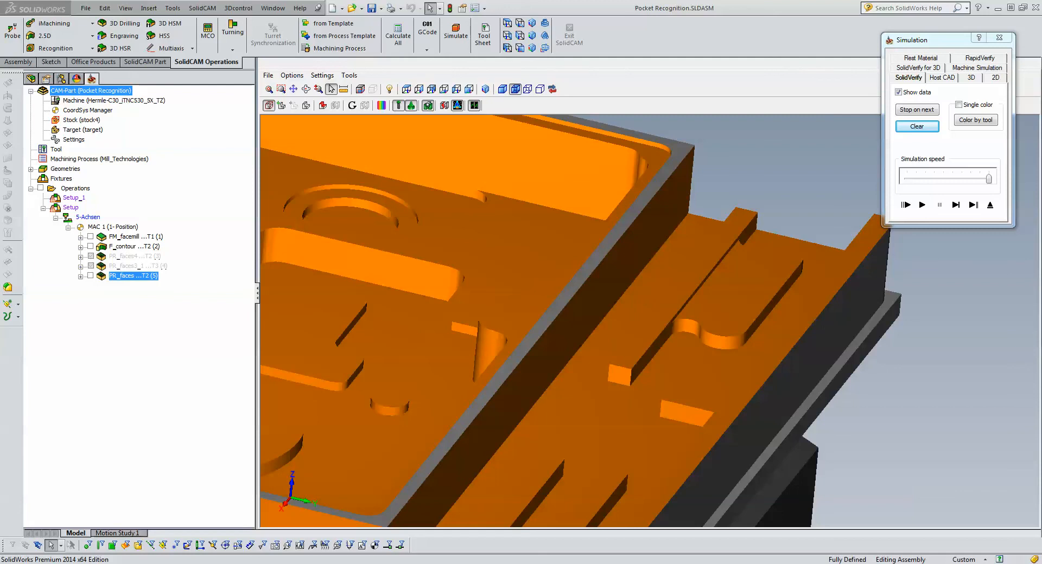
pyautogui.click(990, 205)
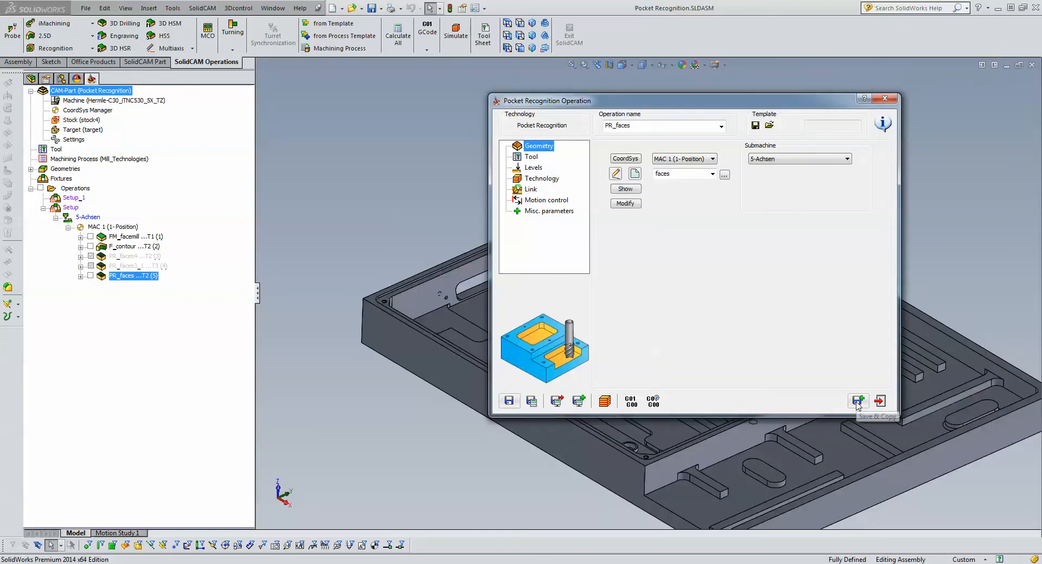
# - Save and copy the pocket recognition operation, and assign the 3 mm end mill (tool 3) to the copy
pyautogui.click(857, 401)
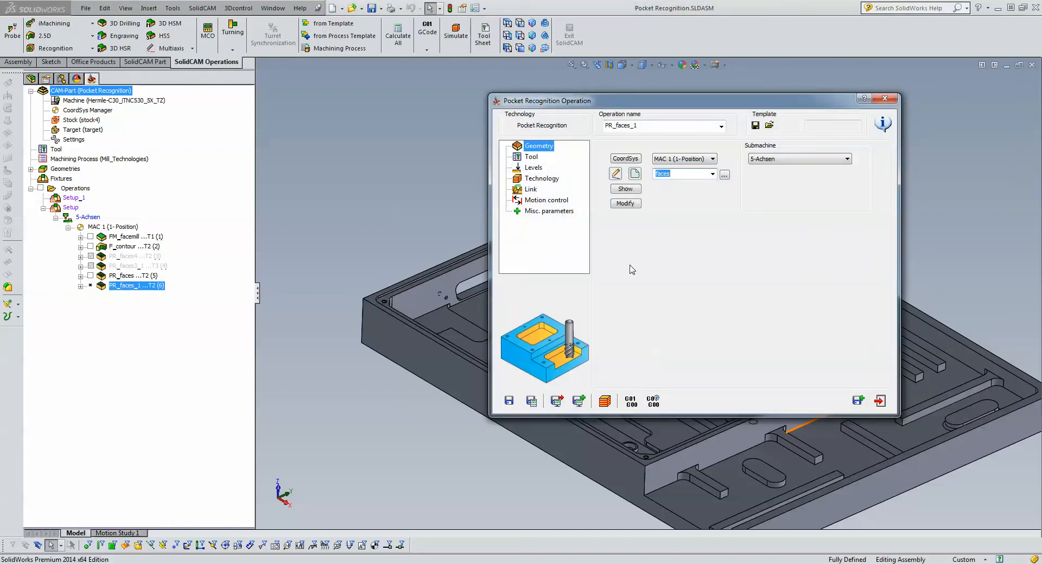
pyautogui.click(534, 161)
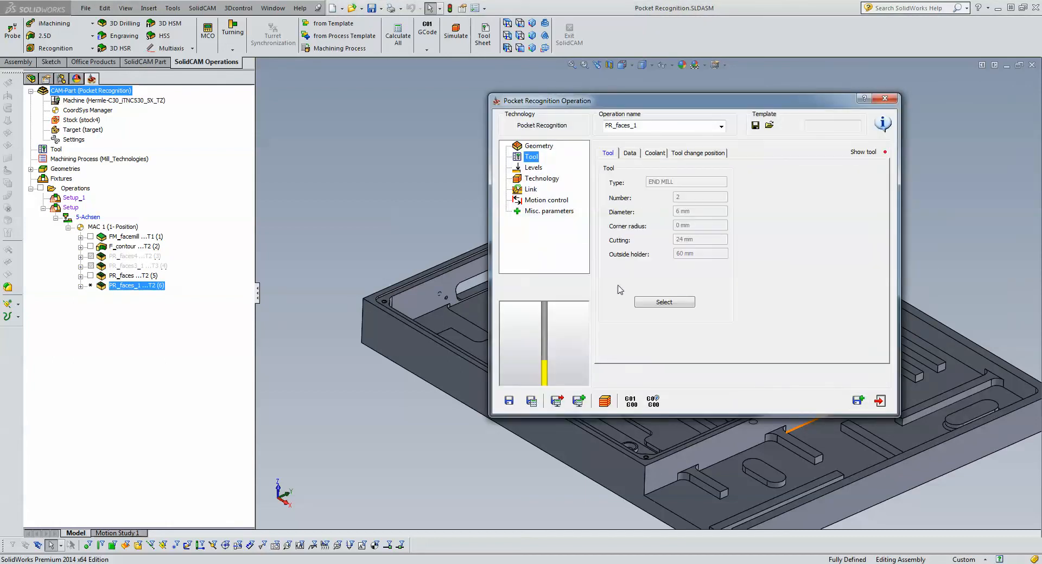
pyautogui.click(662, 303)
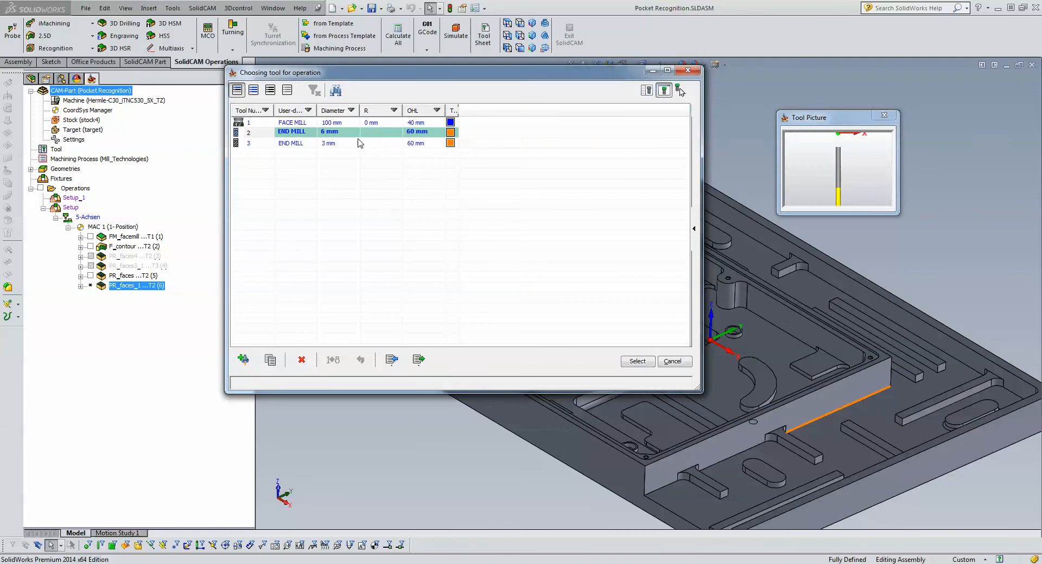
pyautogui.click(329, 144)
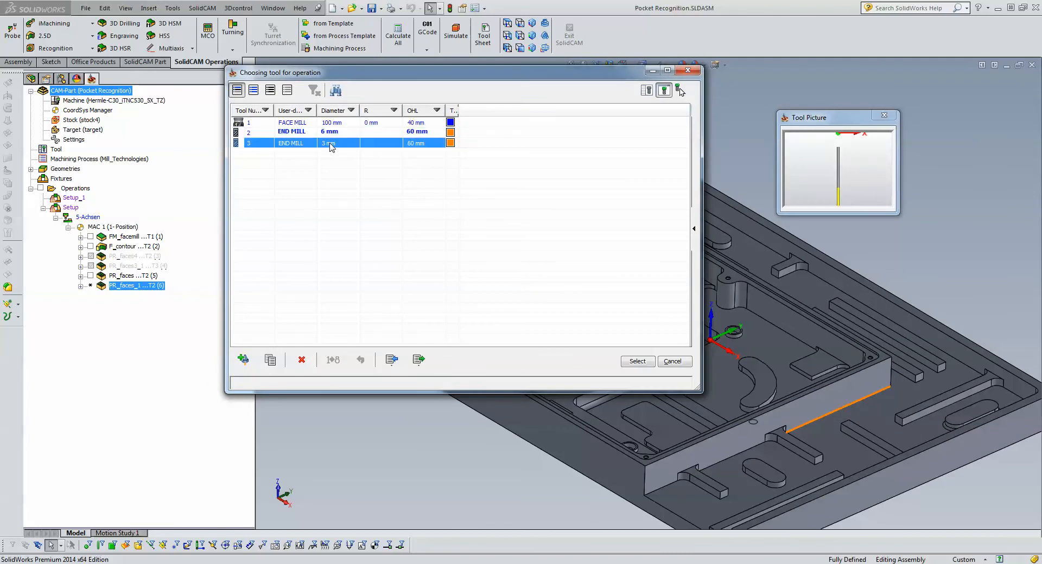
pyautogui.click(637, 361)
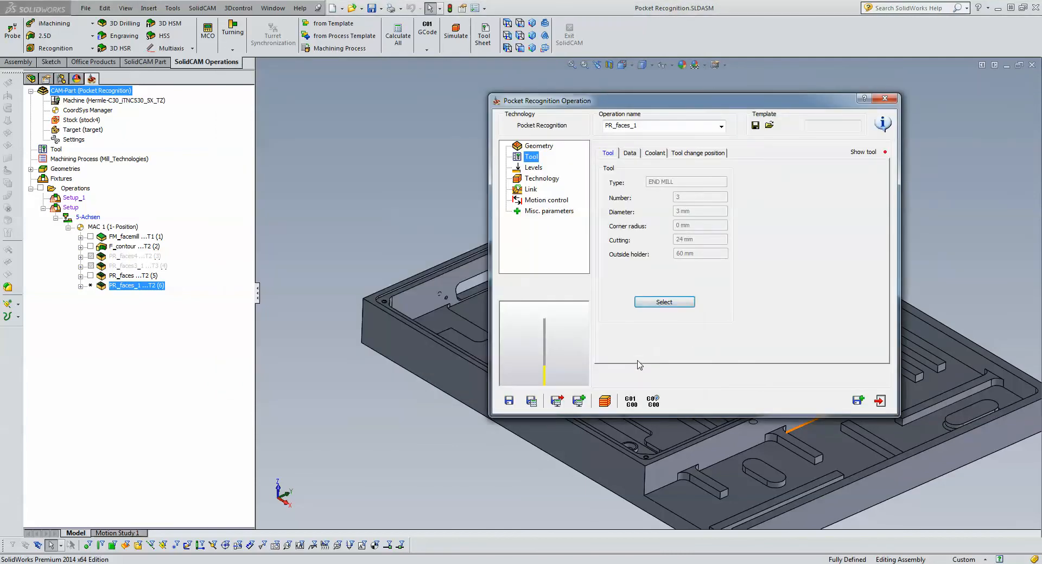
# - Set the copied operation's rest material option to Rest and enter 3 as the previous tool diameter
pyautogui.click(531, 180)
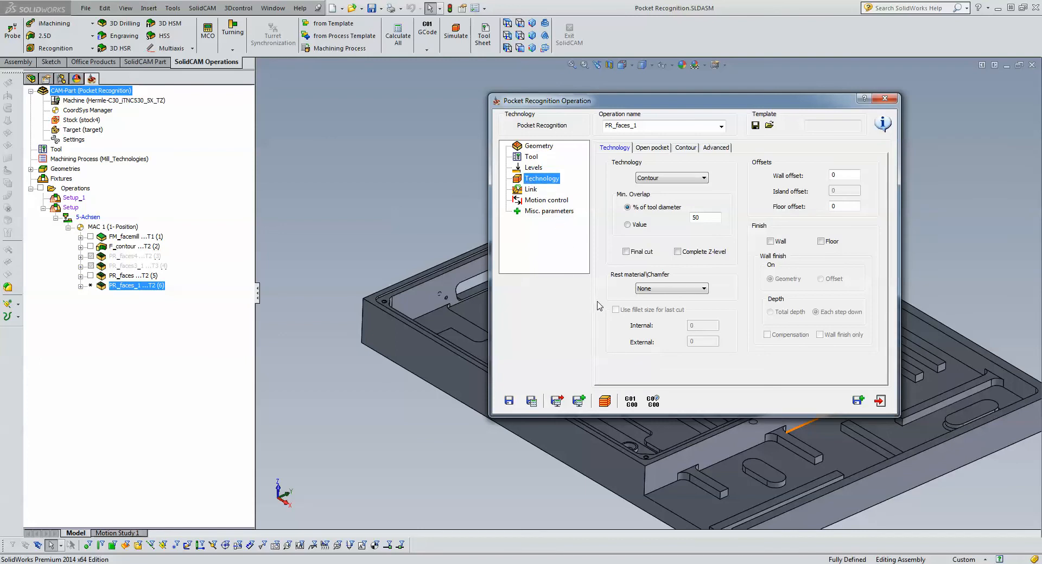
pyautogui.click(657, 290)
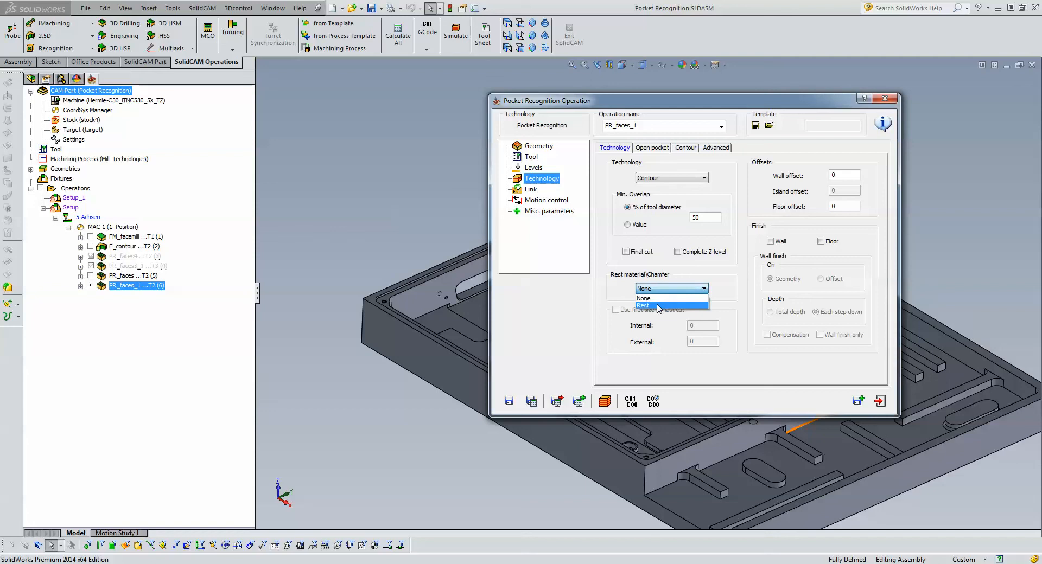
pyautogui.click(646, 306)
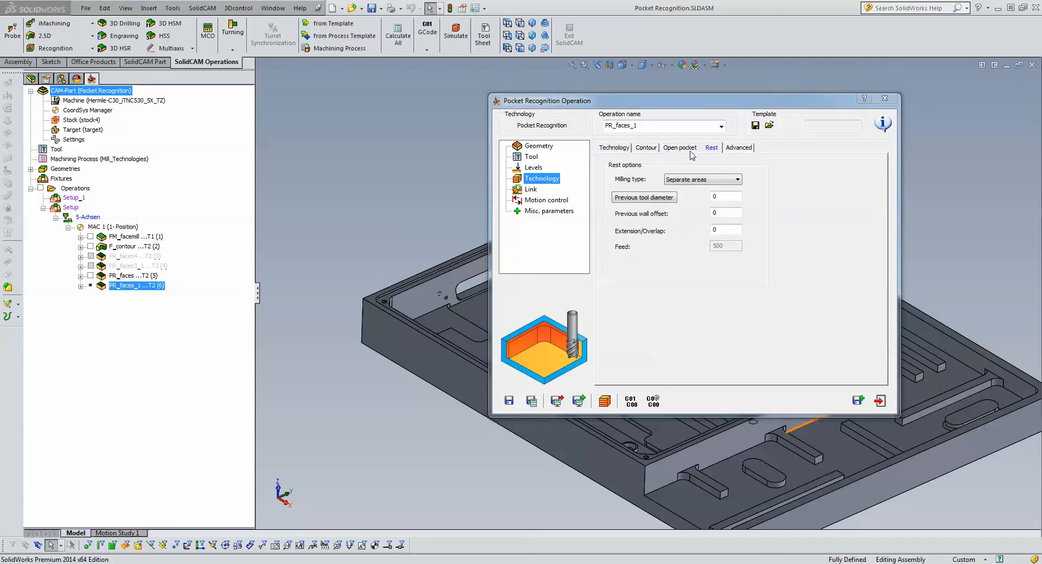
pyautogui.click(722, 196)
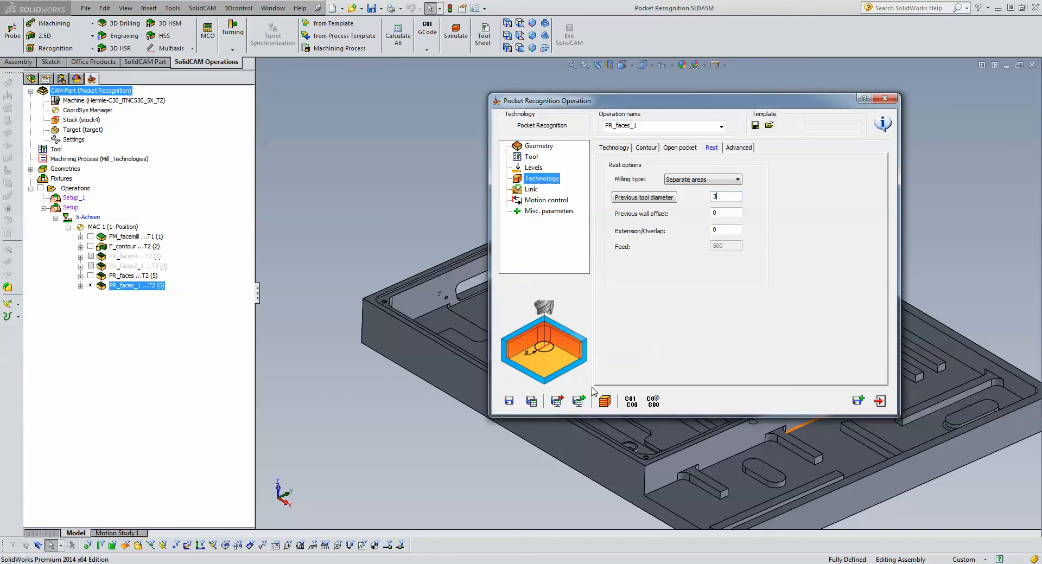
# - Try to save and calculate the rest machining operation, and check its assigned tool's diameter
pyautogui.click(532, 401)
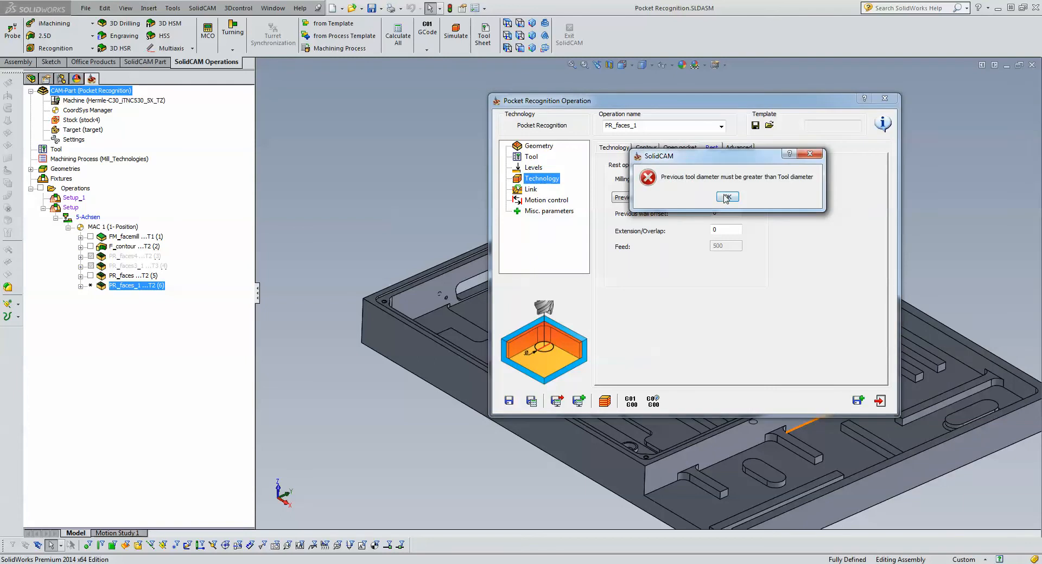
pyautogui.click(726, 198)
pyautogui.click(727, 212)
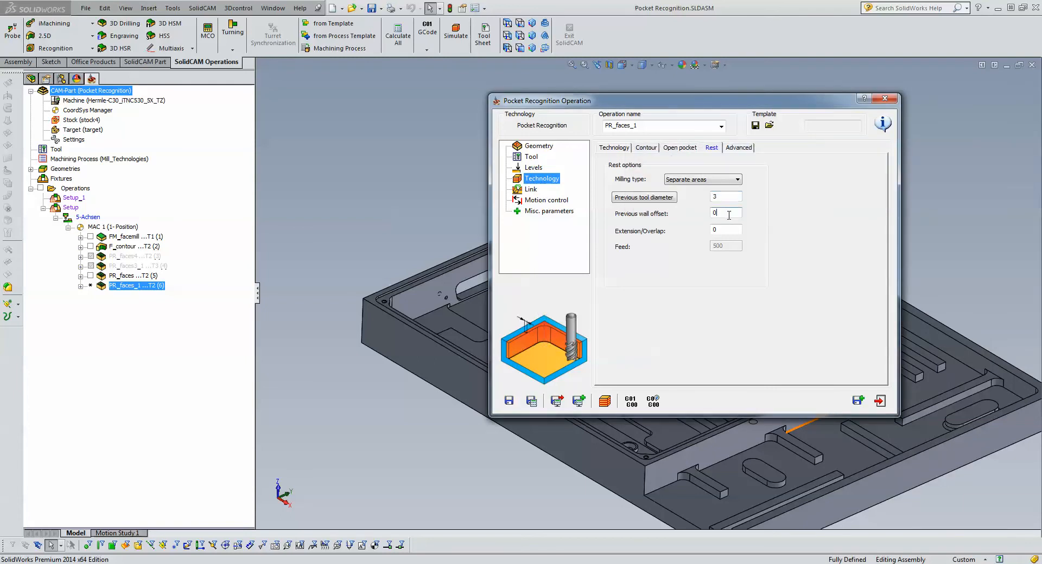
pyautogui.click(531, 401)
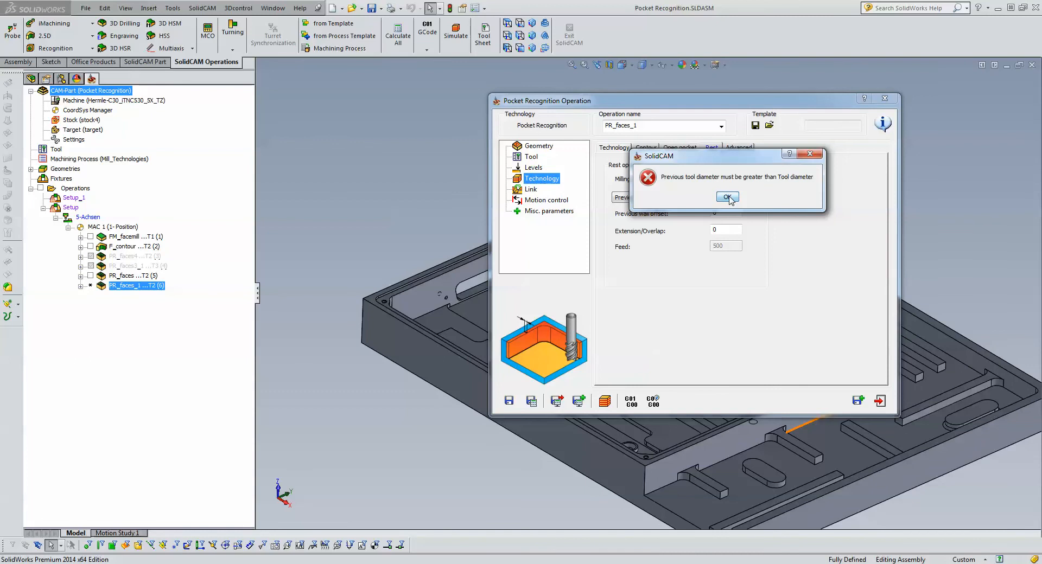
pyautogui.click(728, 198)
pyautogui.click(532, 157)
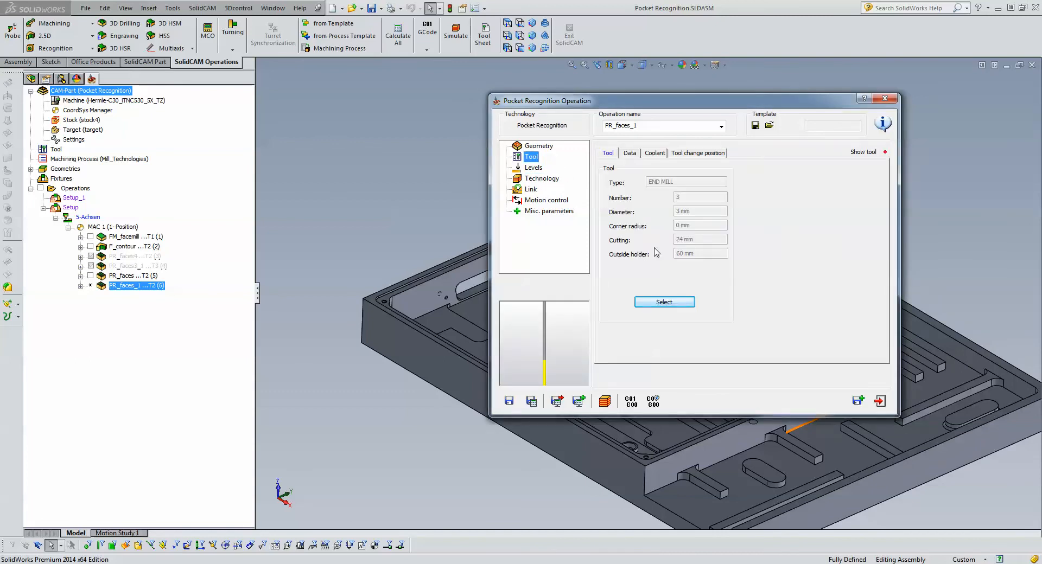
# - Set the rest machining operation's previous tool diameter to 6, and save and calculate the operation
pyautogui.click(540, 179)
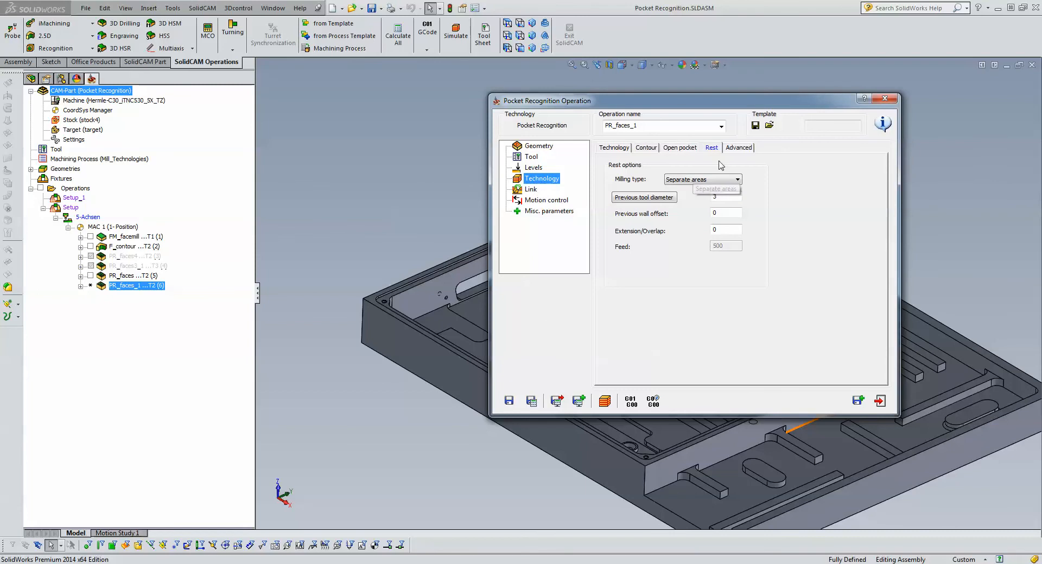
pyautogui.click(725, 198)
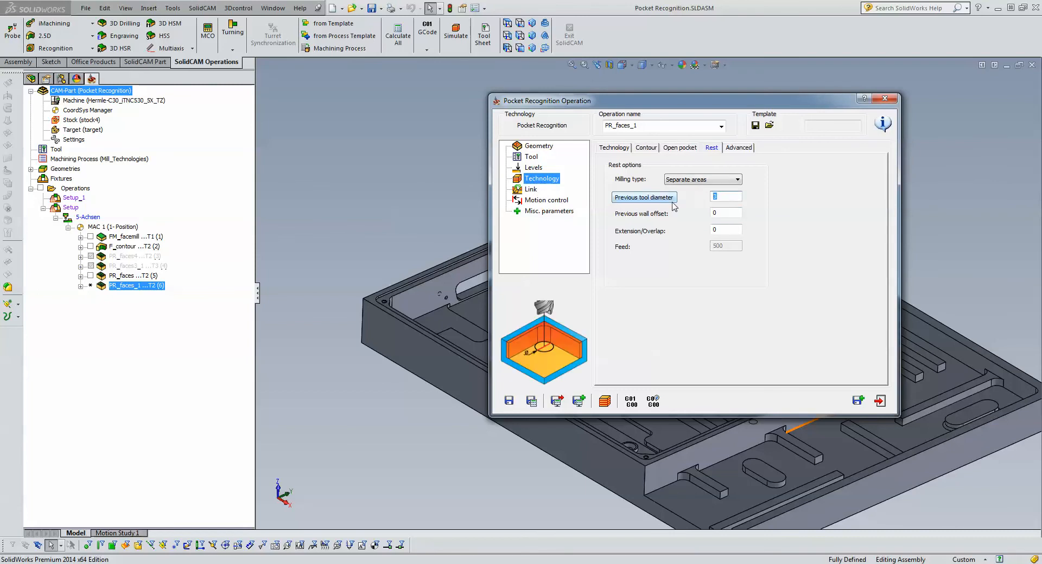
pyautogui.click(531, 401)
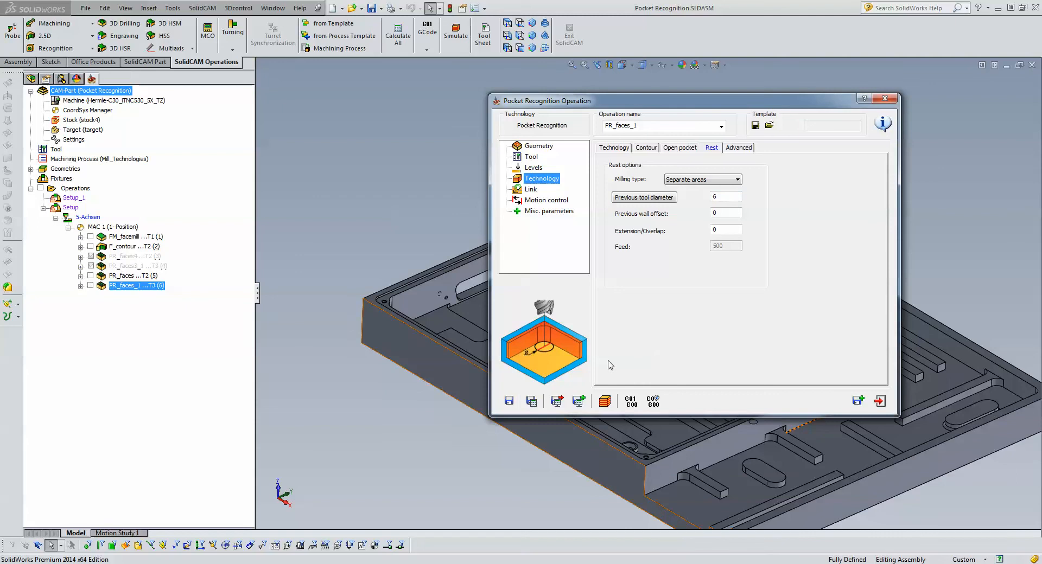
# - Simulate the rest machining operation with SolidVerify, inspect the cut between the narrow ribs up close, and exit the simulation and the operation
pyautogui.click(606, 400)
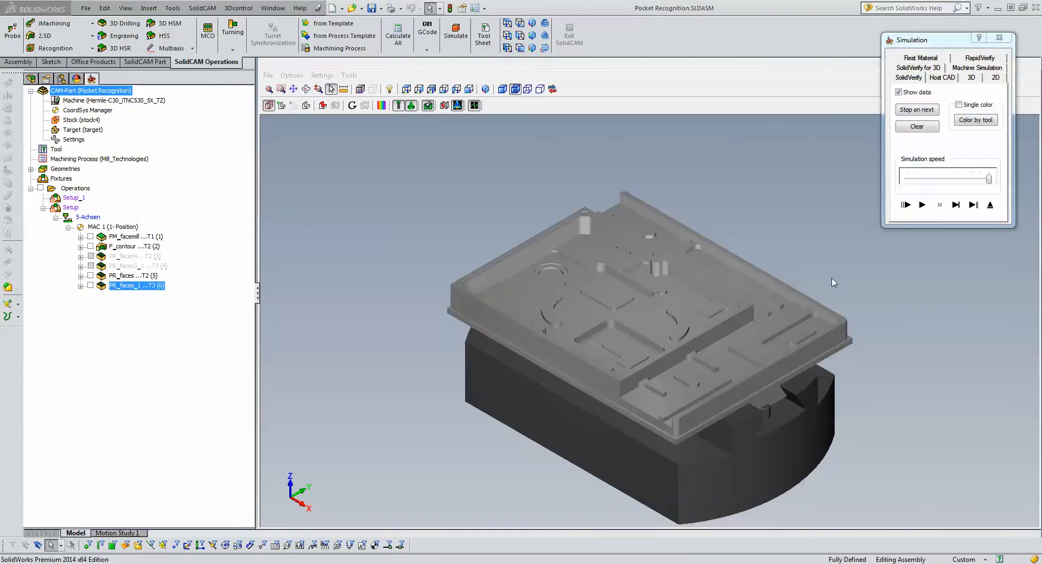
pyautogui.click(920, 205)
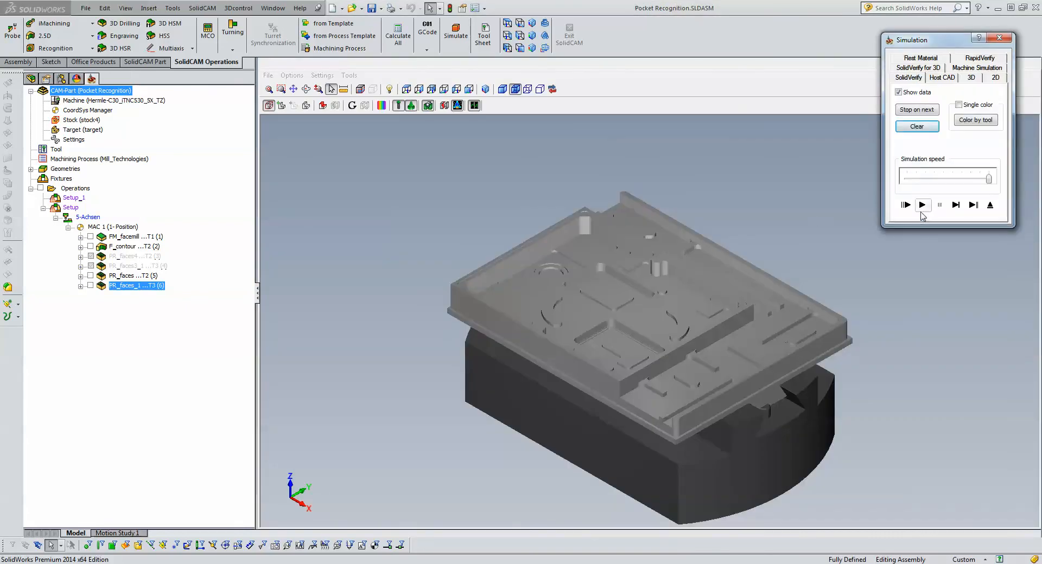
pyautogui.click(921, 205)
pyautogui.click(774, 215)
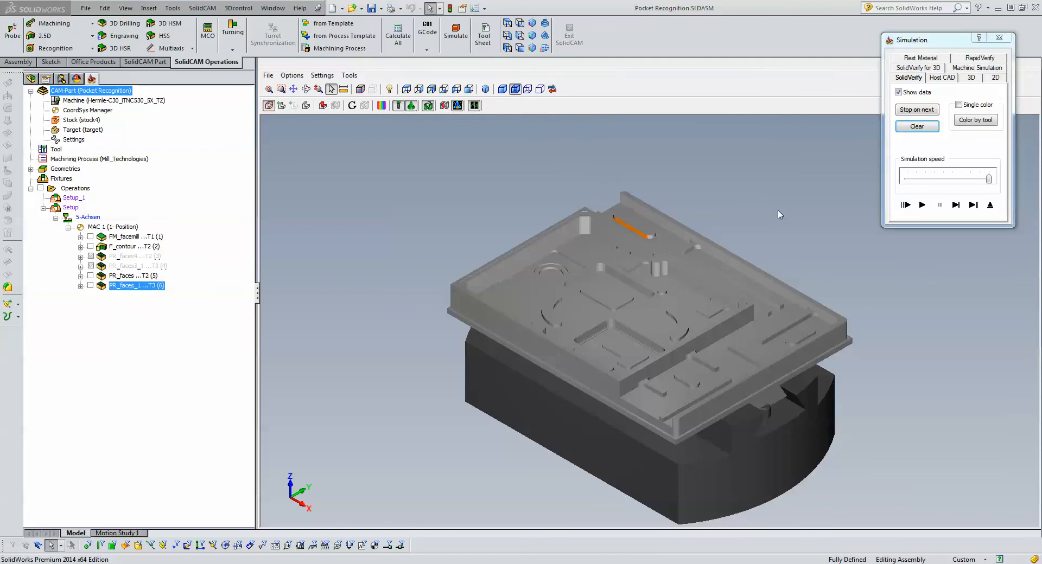
pyautogui.scroll(10, 777, 209)
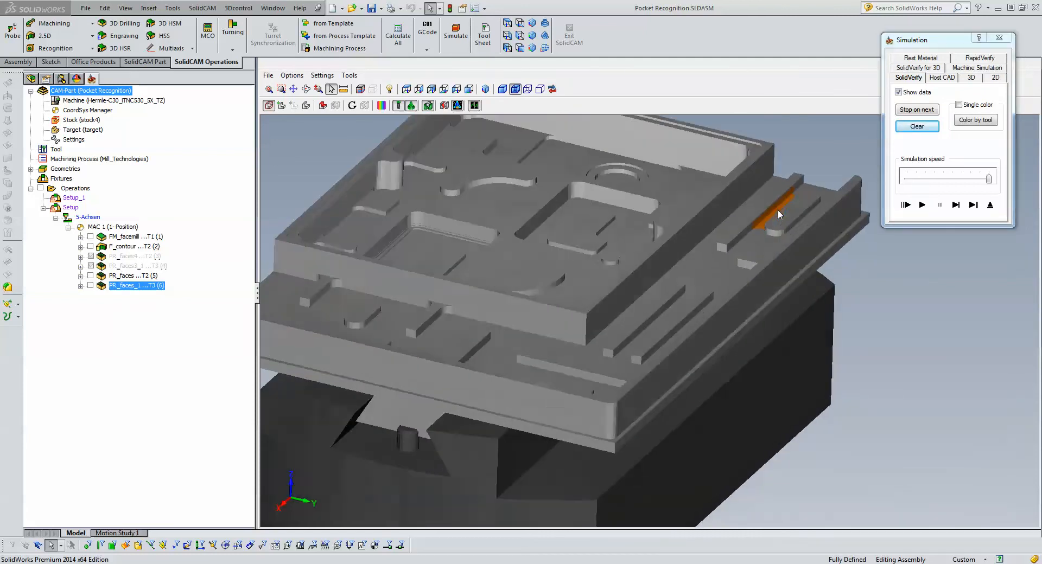
pyautogui.scroll(1, 776, 209)
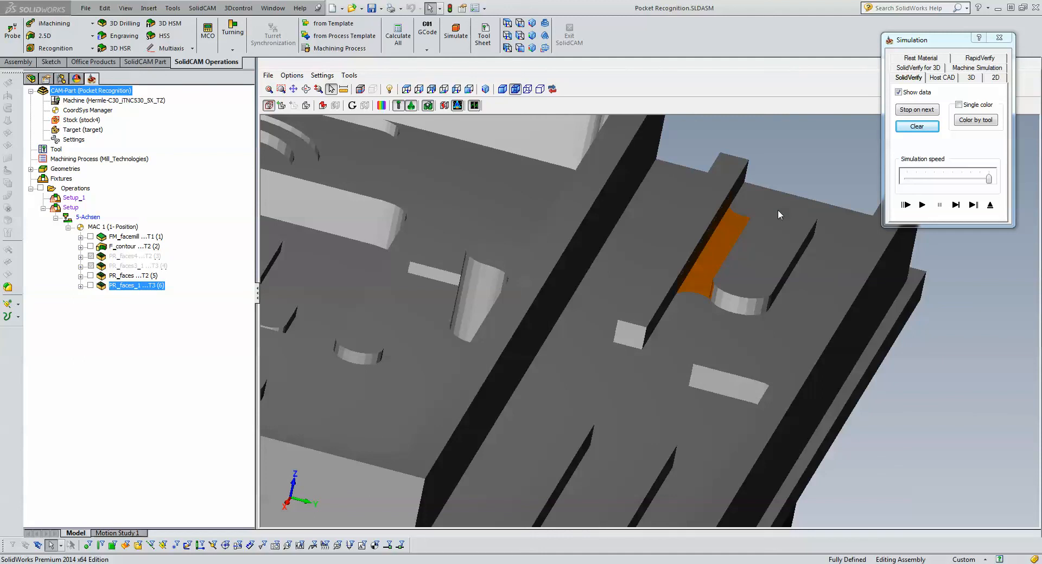
pyautogui.click(990, 204)
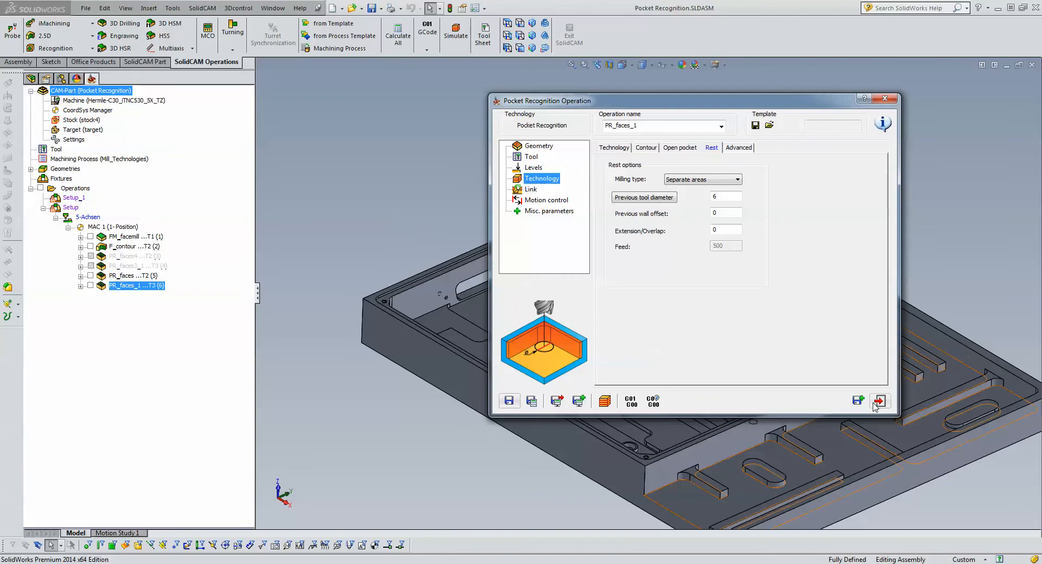
pyautogui.click(880, 401)
# - Give the PR_faces operation a new face geometry of the outer recess floor and four inner pocket floors, picked as individual faces
pyautogui.doubleClick(113, 276)
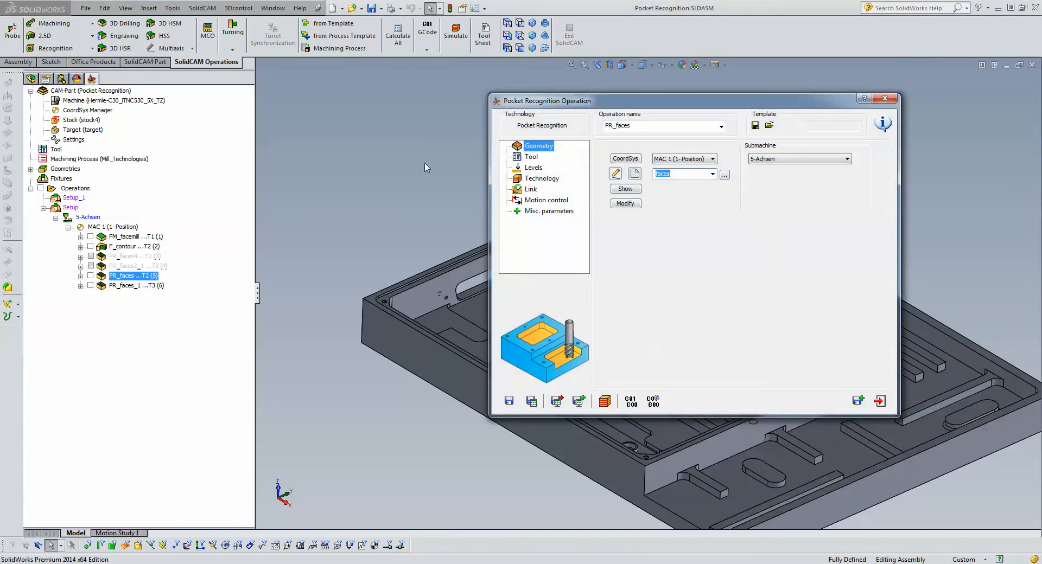
pyautogui.click(634, 175)
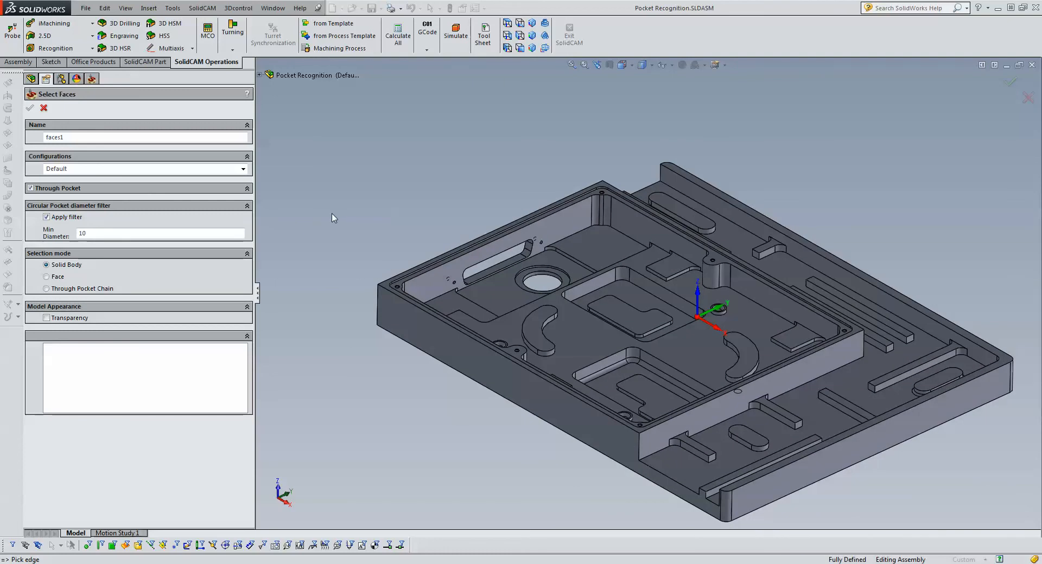
pyautogui.click(46, 277)
pyautogui.click(687, 482)
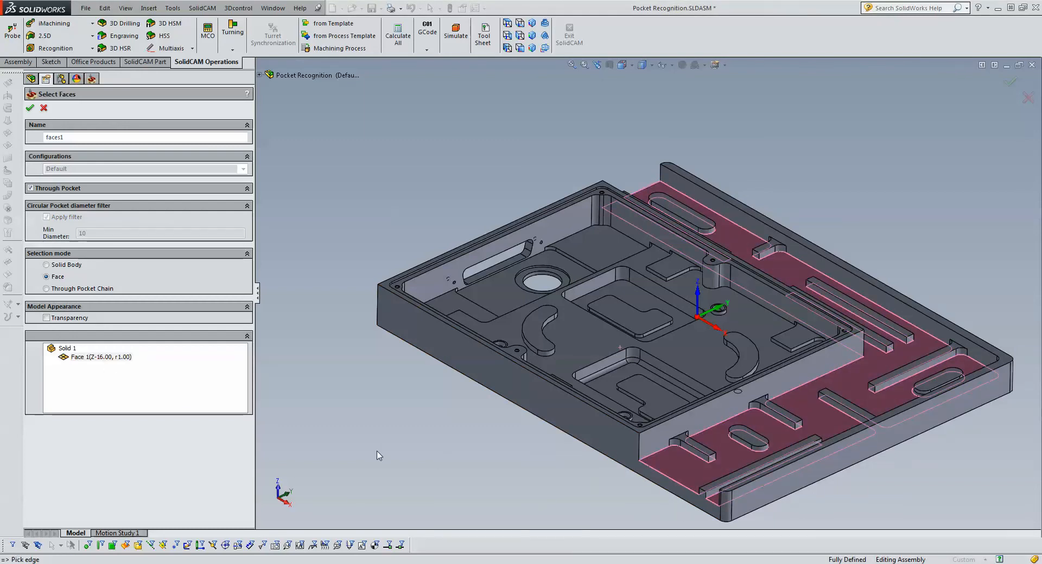
pyautogui.click(583, 347)
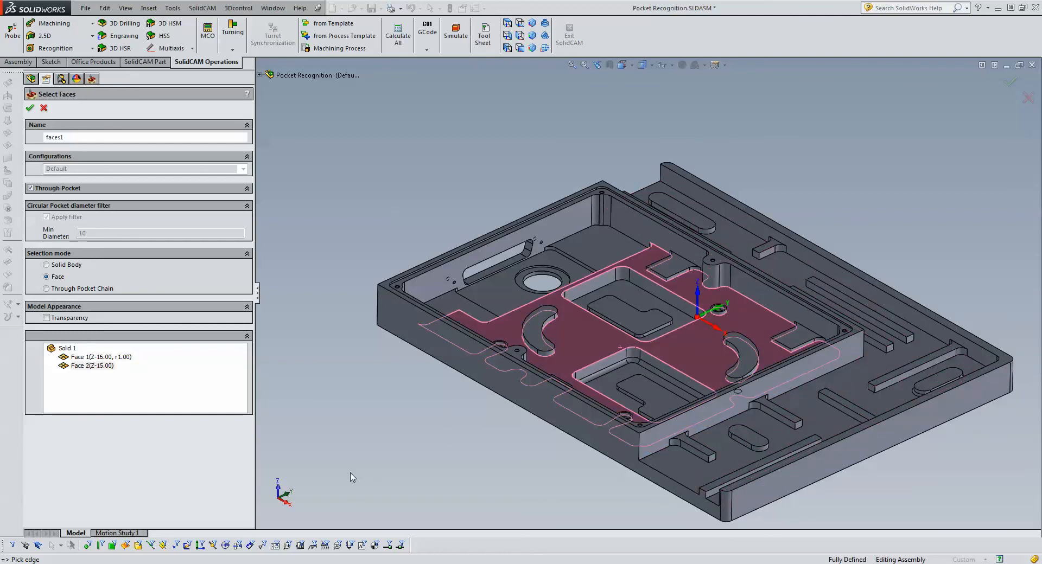
pyautogui.click(594, 246)
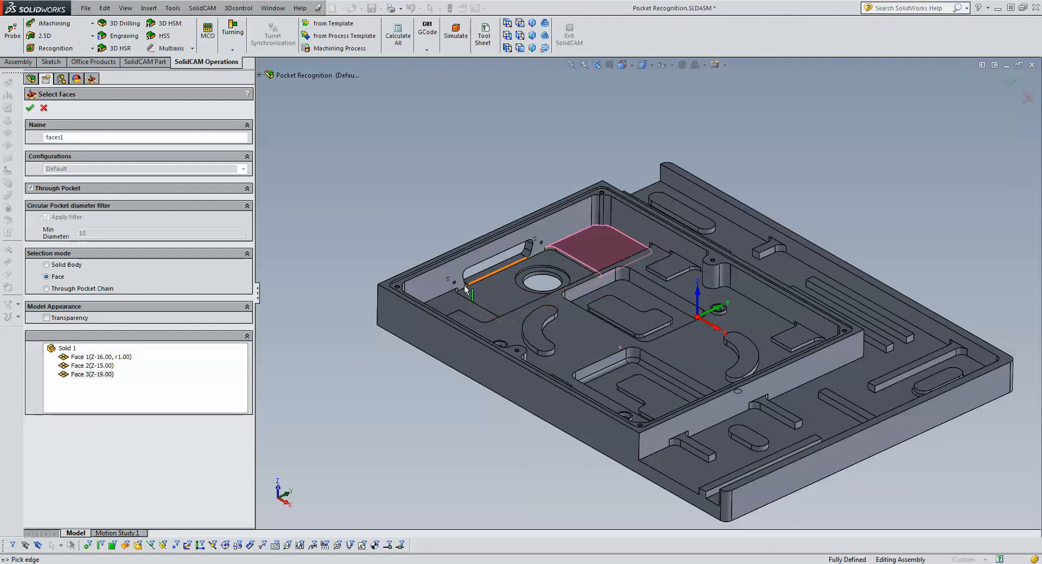
pyautogui.click(444, 303)
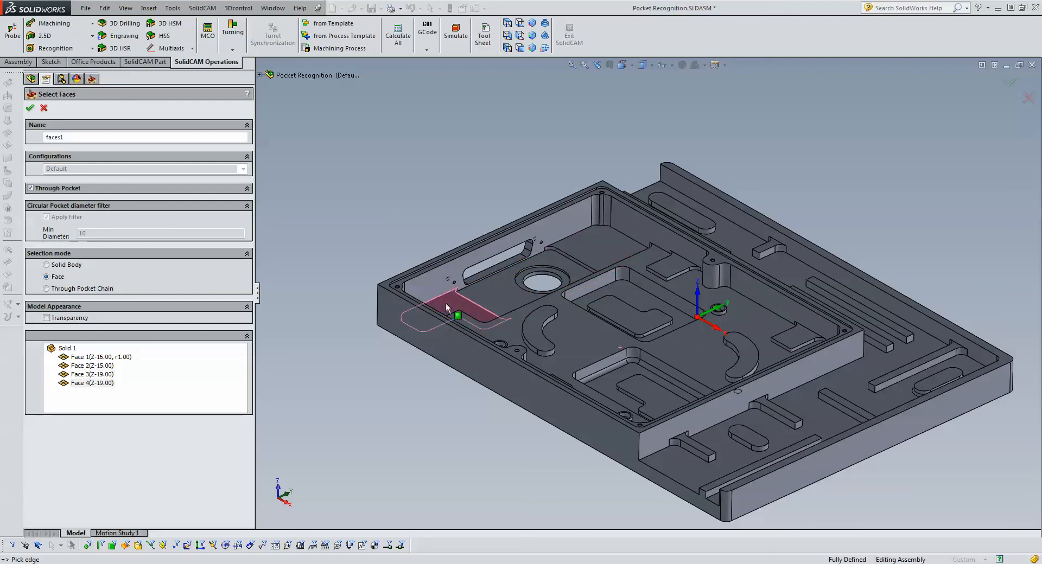
pyautogui.click(486, 295)
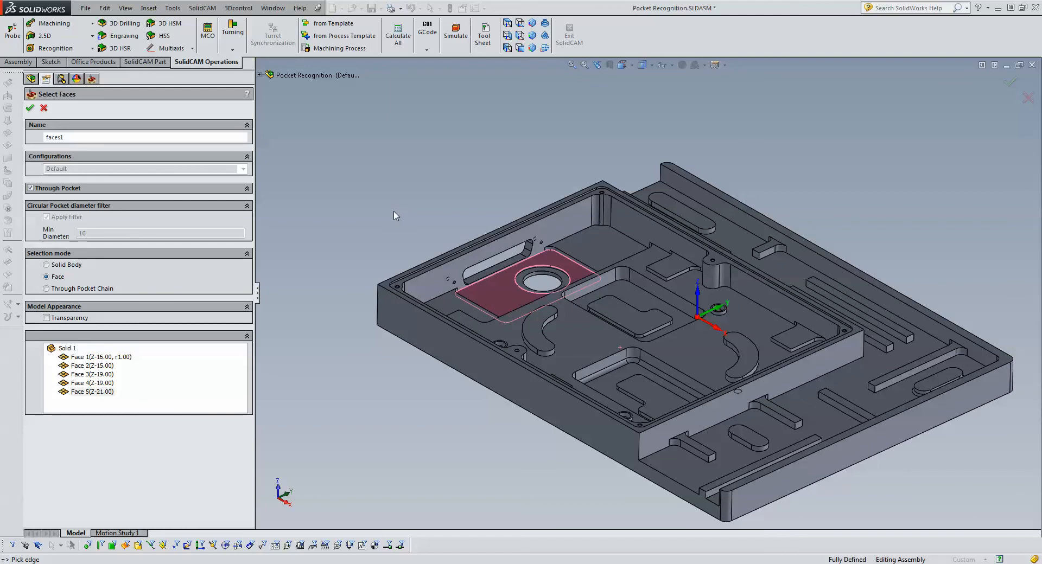
pyautogui.click(30, 109)
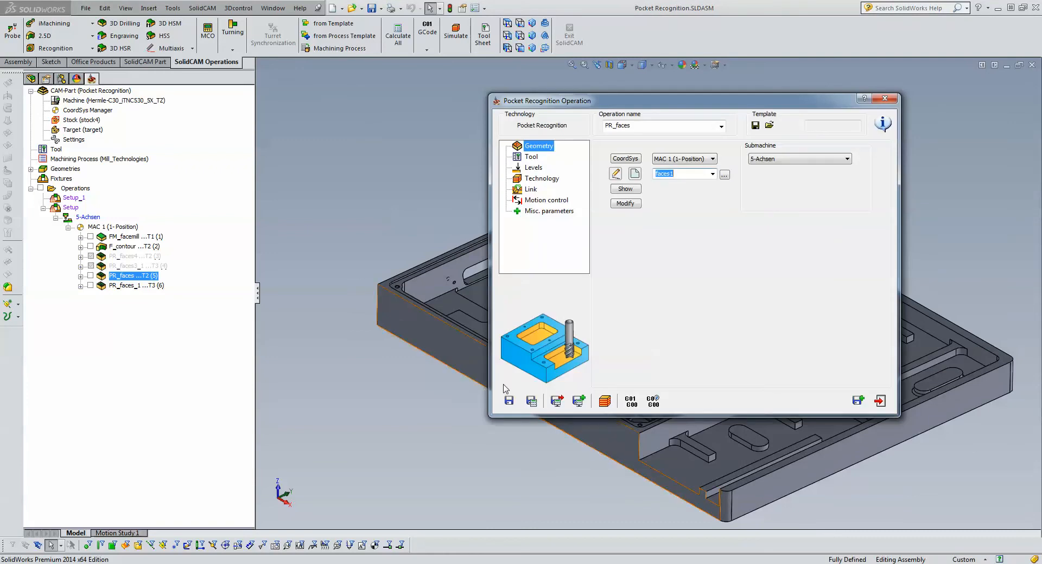
# - Save and calculate the pocket recognition operation with the picked faces, and run its Host CAD simulation
pyautogui.click(530, 401)
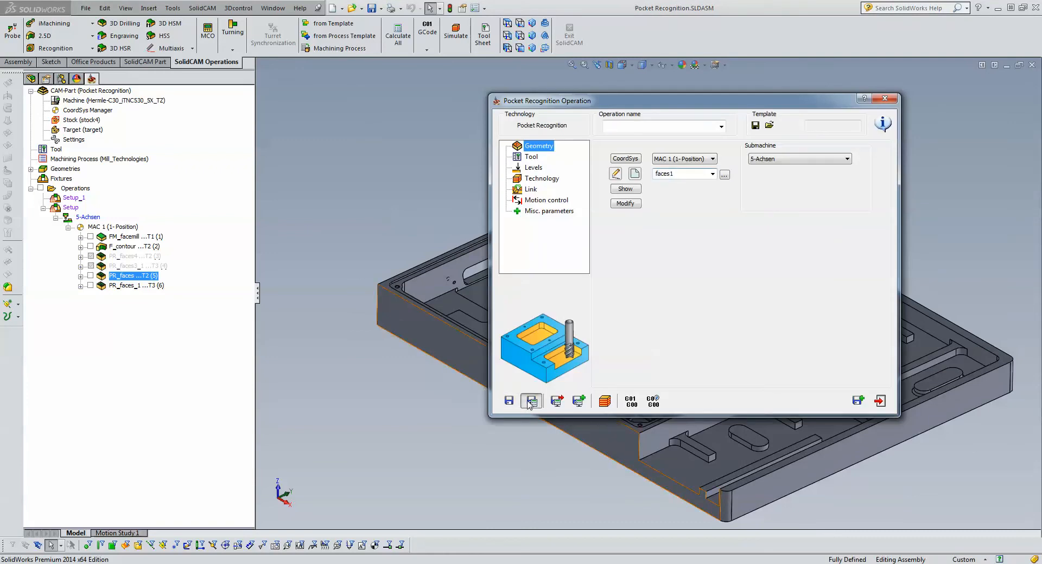
pyautogui.click(605, 402)
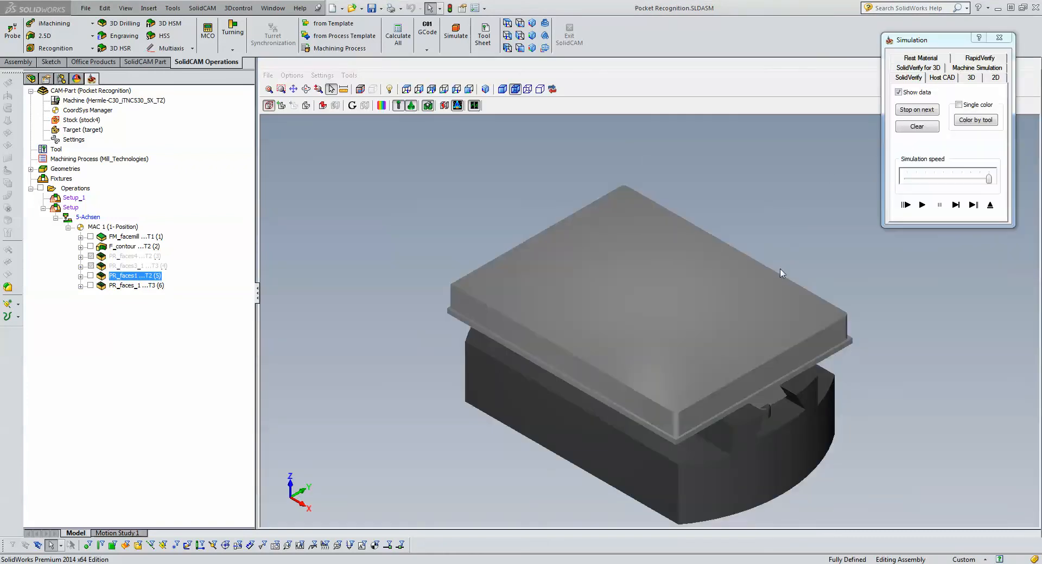
pyautogui.click(942, 79)
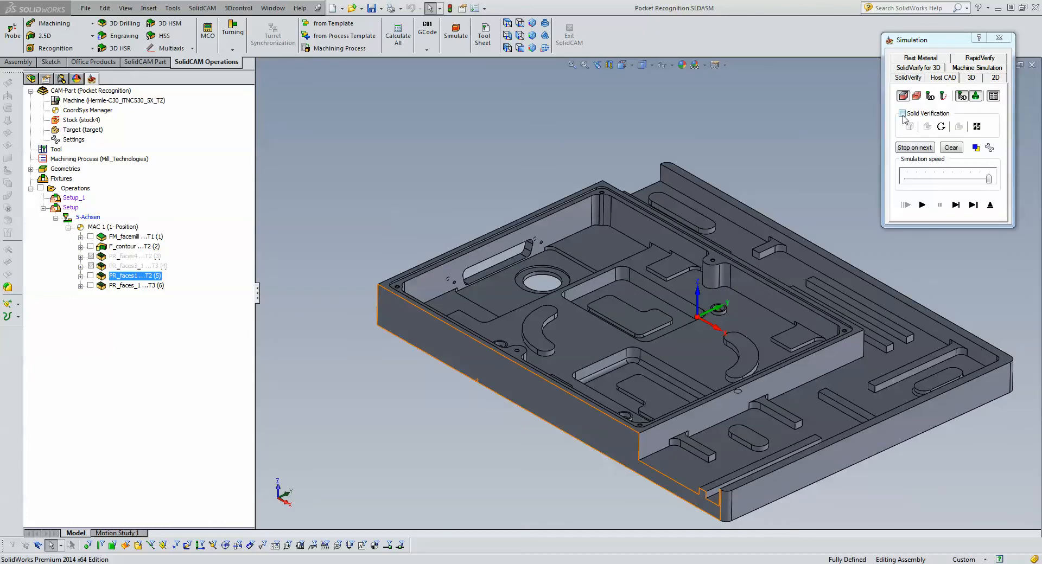
pyautogui.click(922, 206)
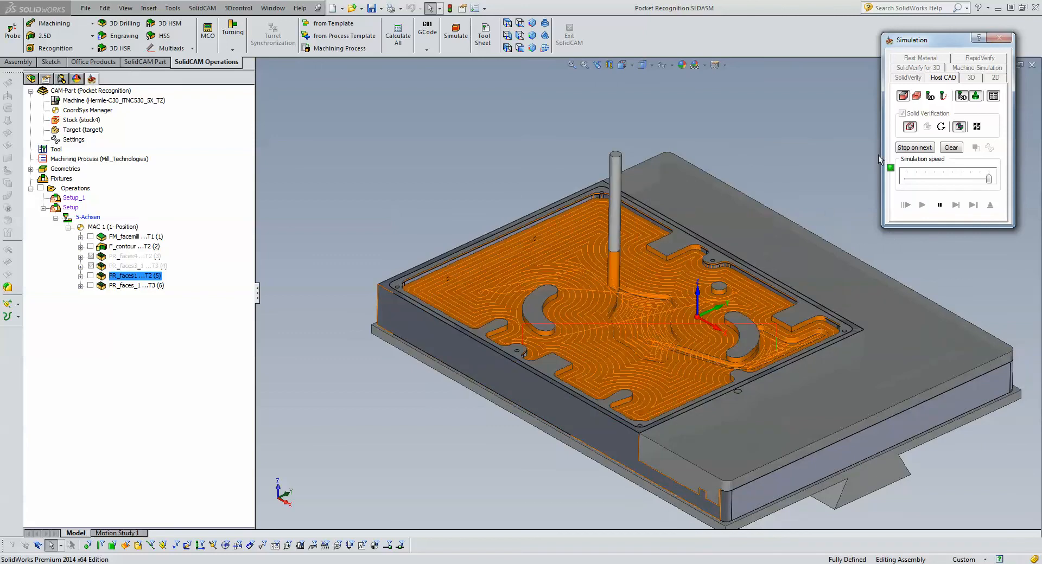
# - Hide the toolpath, inspect the simulated pocket floors and islands from several angles, and exit the simulation
pyautogui.click(902, 97)
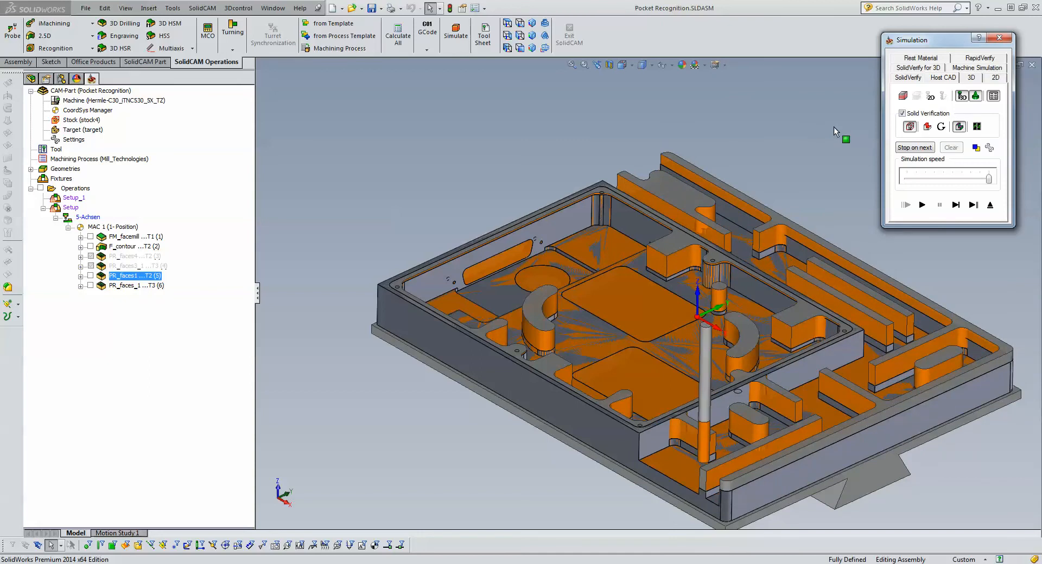
pyautogui.click(796, 170)
pyautogui.scroll(-5, 797, 174)
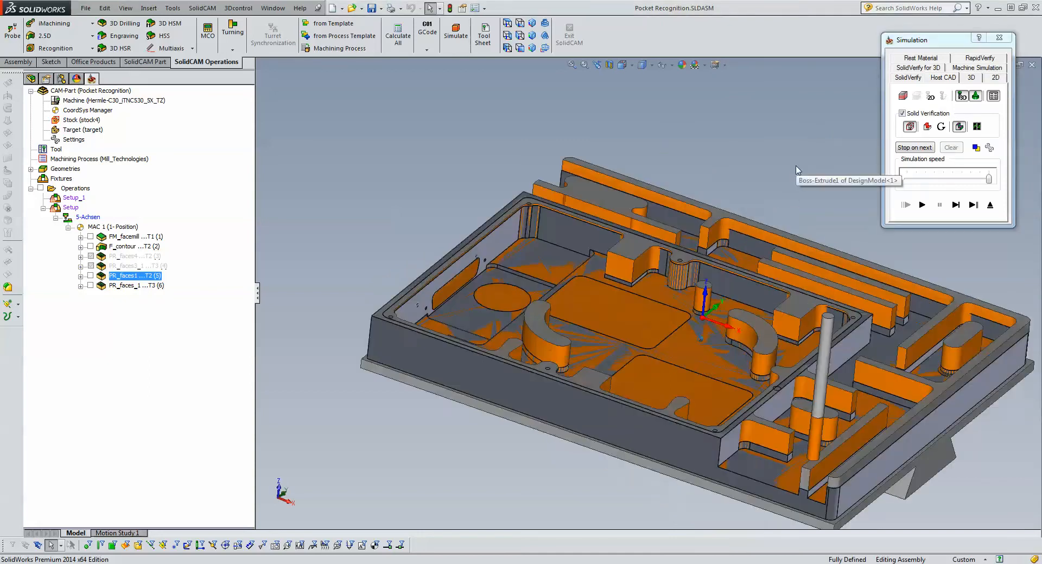
pyautogui.scroll(-4, 732, 269)
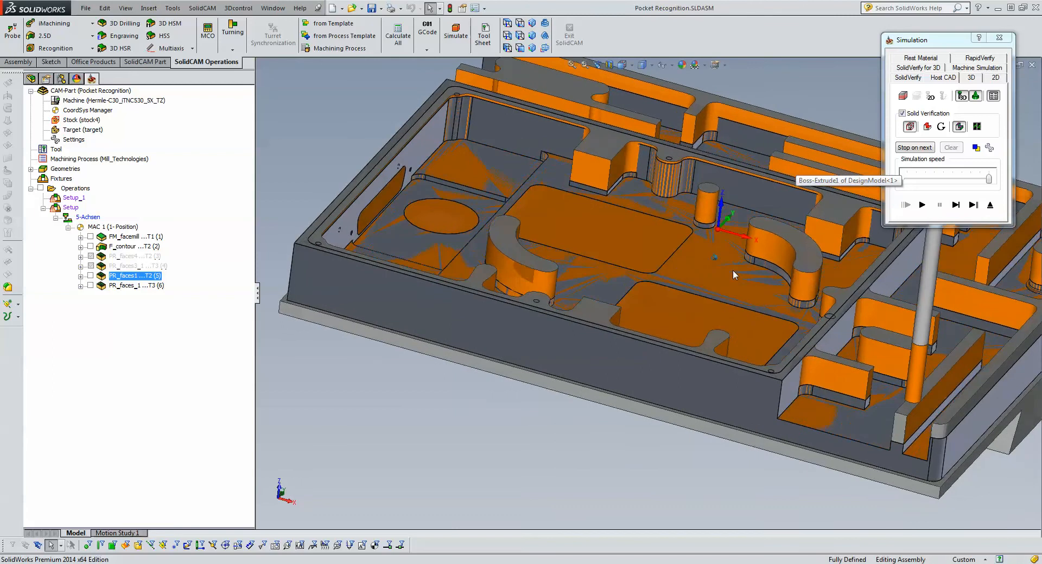
pyautogui.scroll(-4, 744, 288)
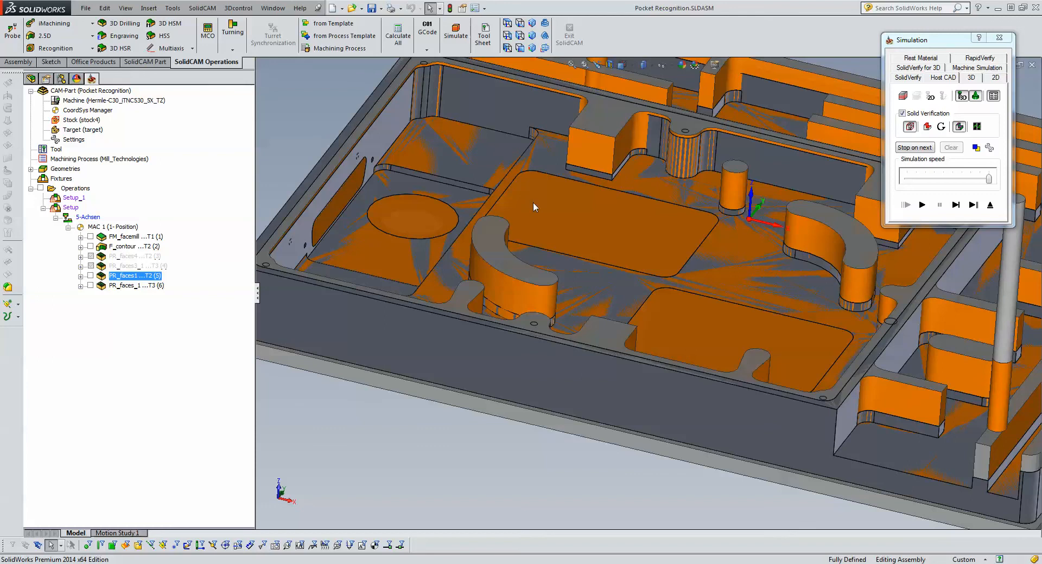
pyautogui.moveTo(461, 170); pyautogui.dragTo(429, 246, button='middle')
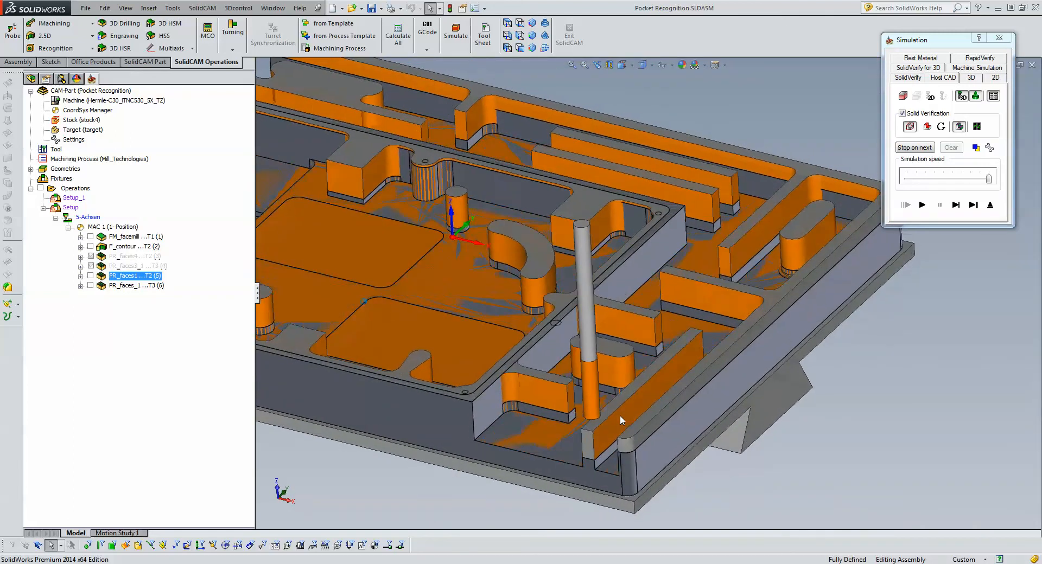
pyautogui.click(991, 205)
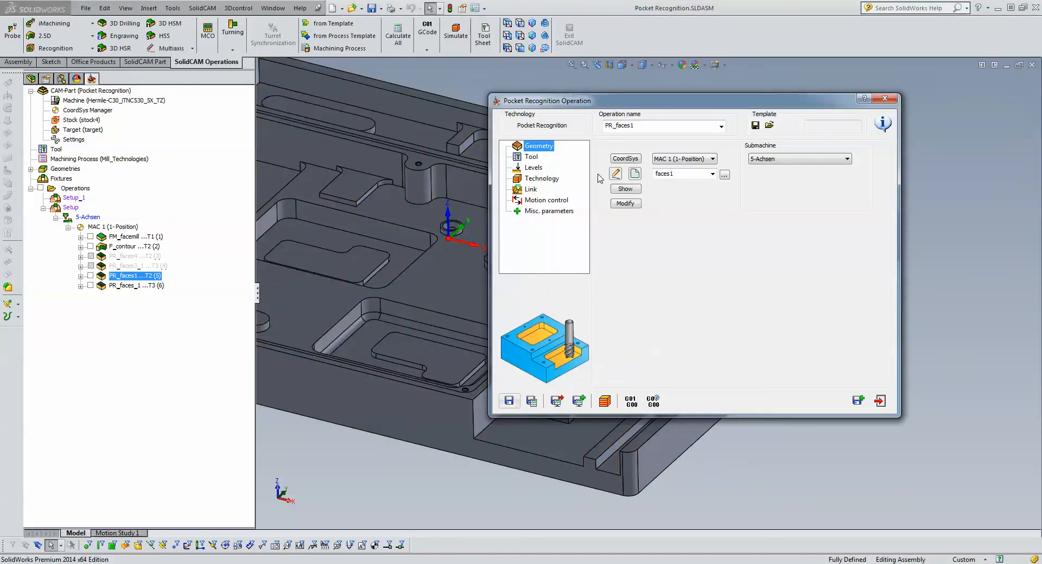
# - Edit the faces1 geometry in face mode, adding the ring-shaped step around the large round opening and the oblong island's top face
pyautogui.click(615, 174)
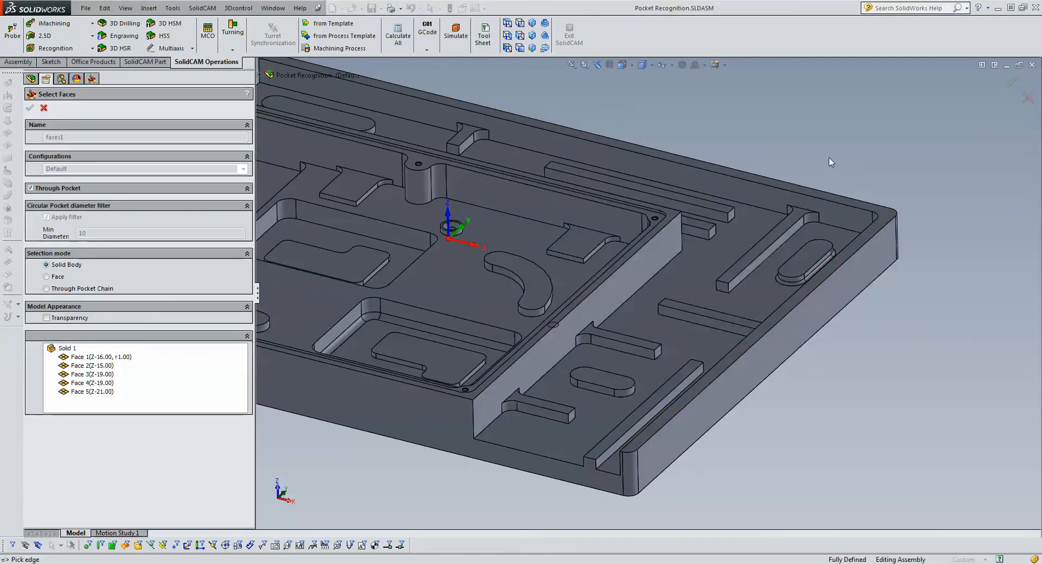
pyautogui.moveTo(831, 163); pyautogui.dragTo(753, 181, button='middle')
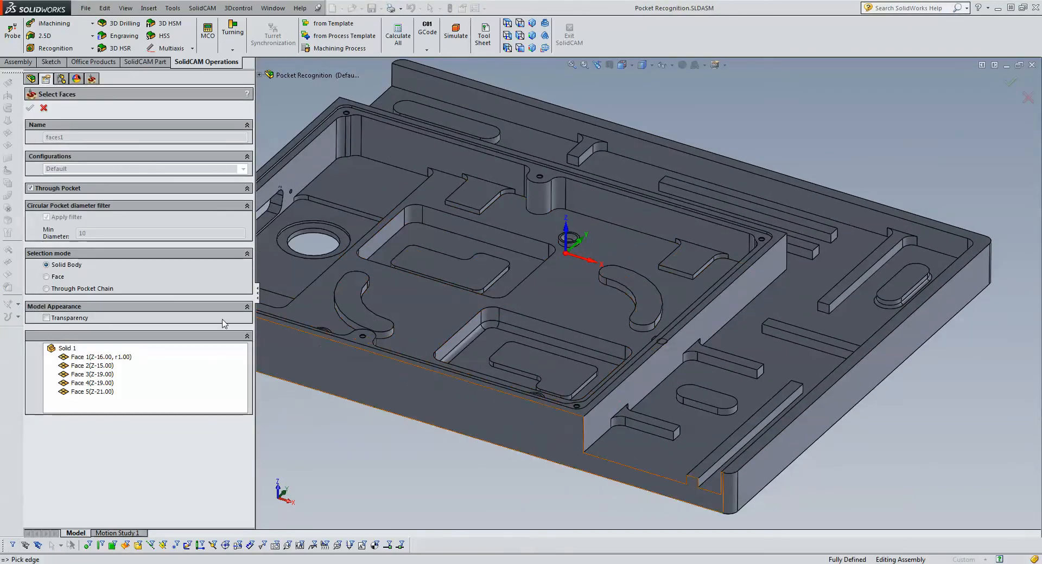
pyautogui.click(47, 278)
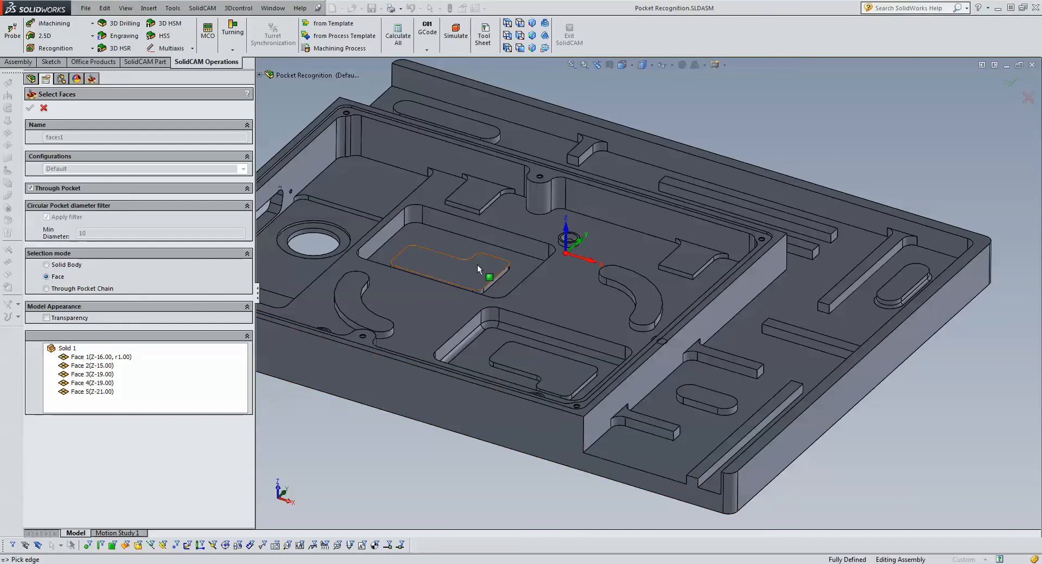
pyautogui.scroll(-2, 477, 265)
pyautogui.scroll(-2, 426, 252)
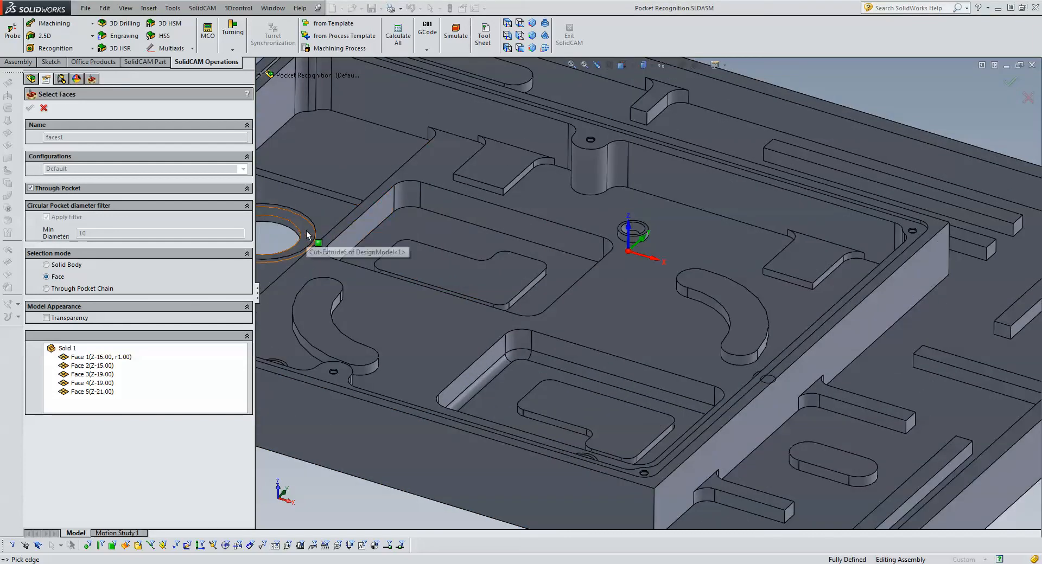
pyautogui.click(313, 239)
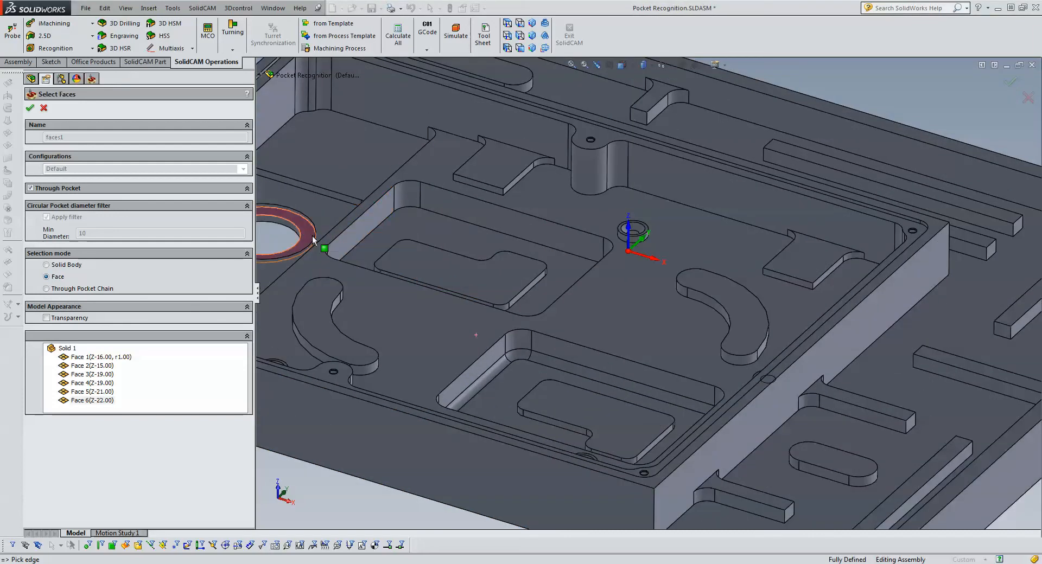
pyautogui.click(825, 459)
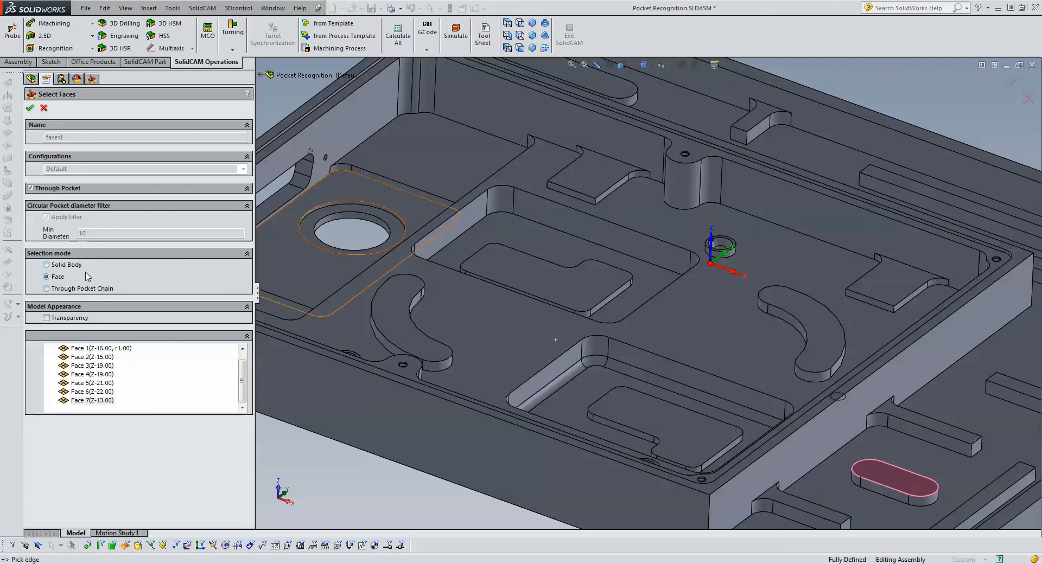
# - Add the large round opening's lower edge to the geometry as a through pocket chain, and accept the selection
pyautogui.click(46, 289)
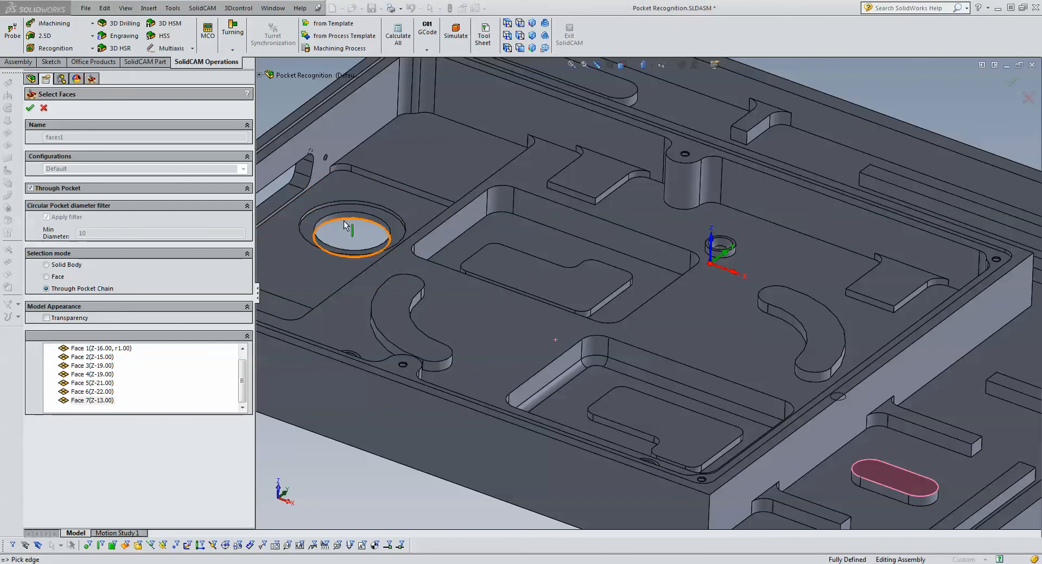
pyautogui.click(346, 239)
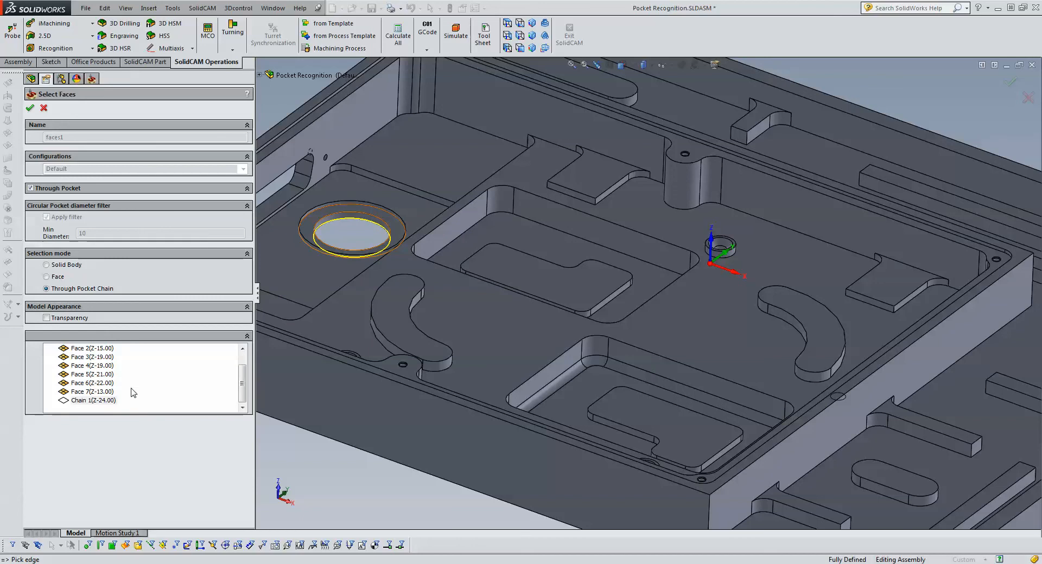
pyautogui.click(30, 107)
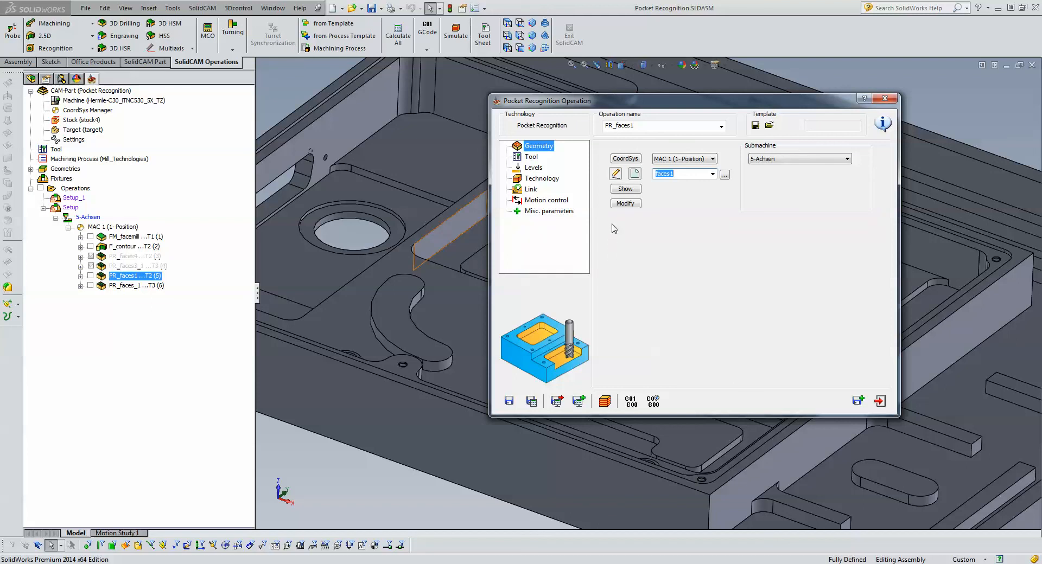
# - Modify the faces1 geometry by setting its through pocket delta to 10, and accept the modification
pyautogui.click(625, 203)
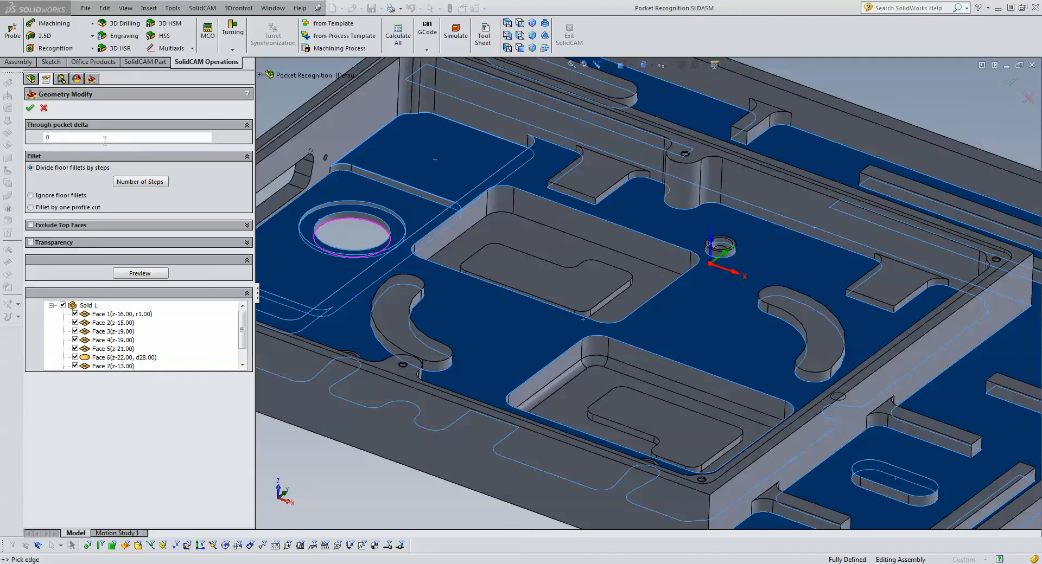
pyautogui.click(74, 135)
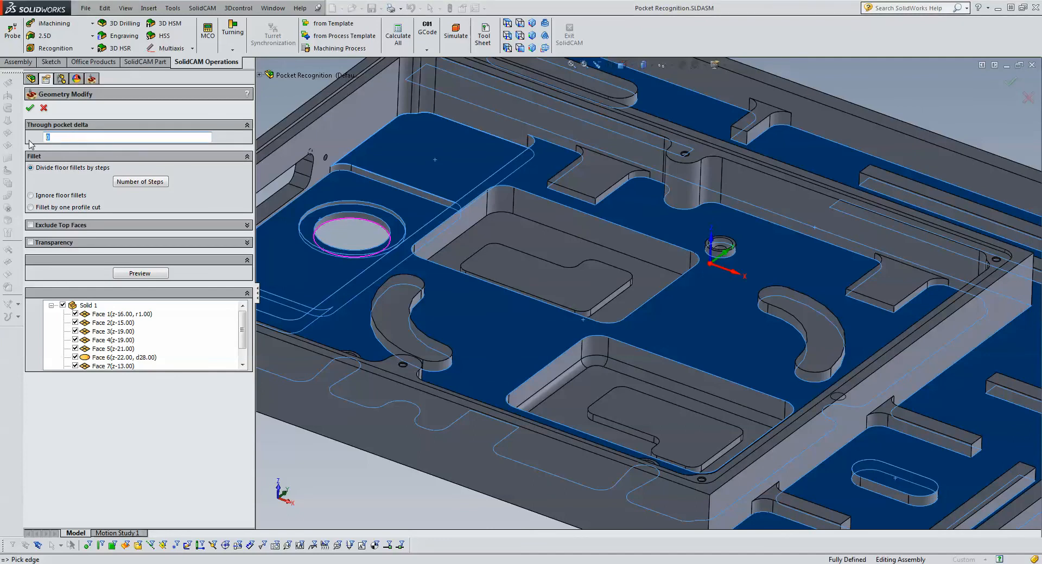
pyautogui.write('10')
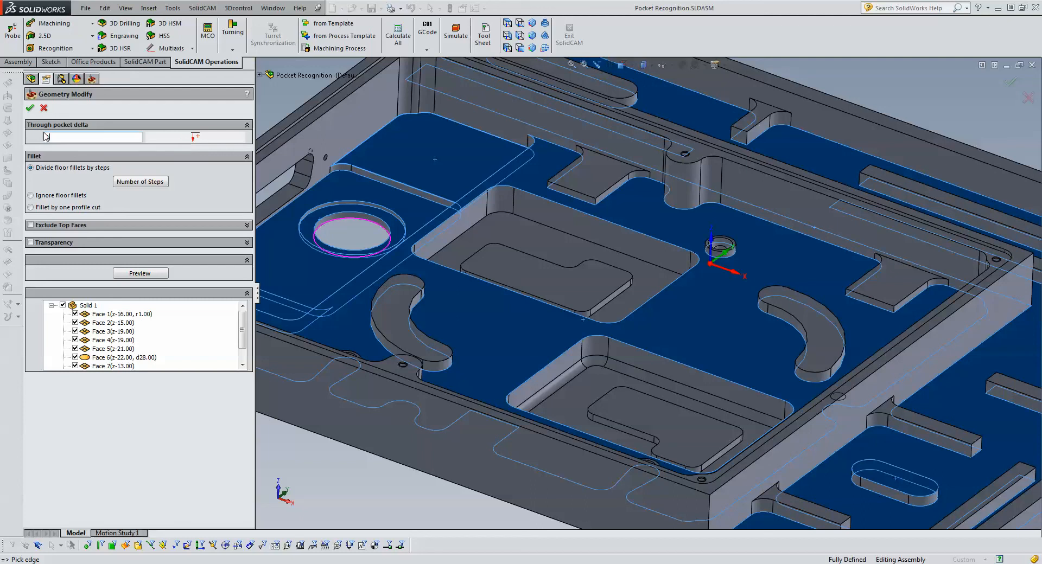
pyautogui.click(30, 107)
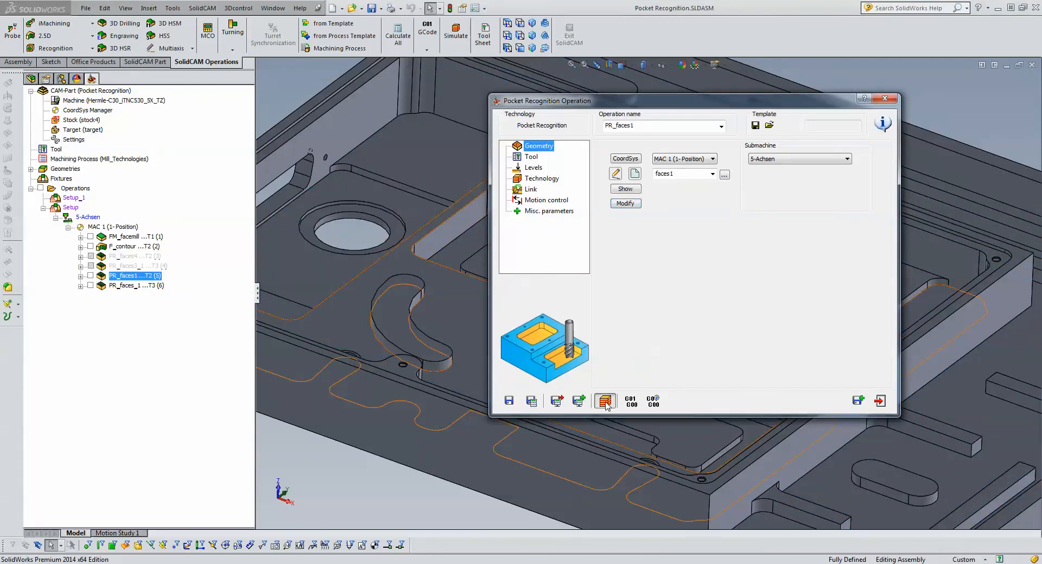
# - Run the operation's Host CAD simulation, inspect the large round opening and the oblong island up close, and exit the simulation
pyautogui.click(605, 401)
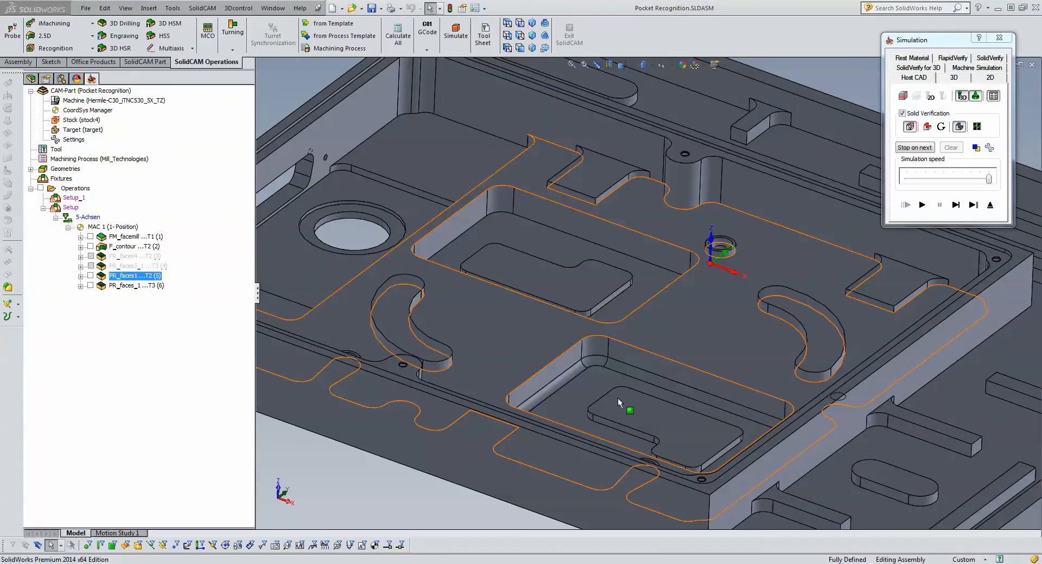
pyautogui.click(922, 204)
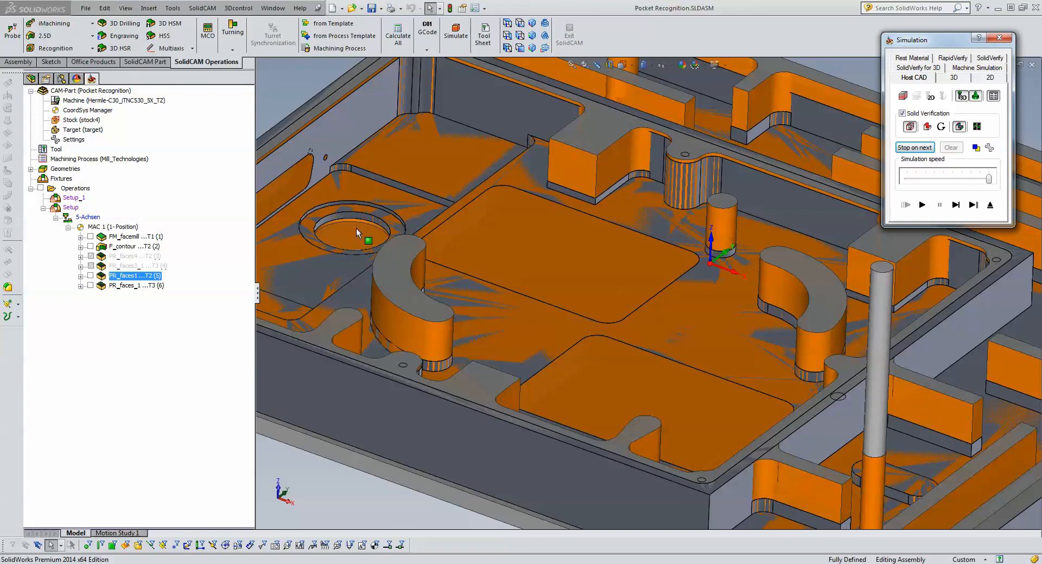
pyautogui.scroll(-5, 357, 228)
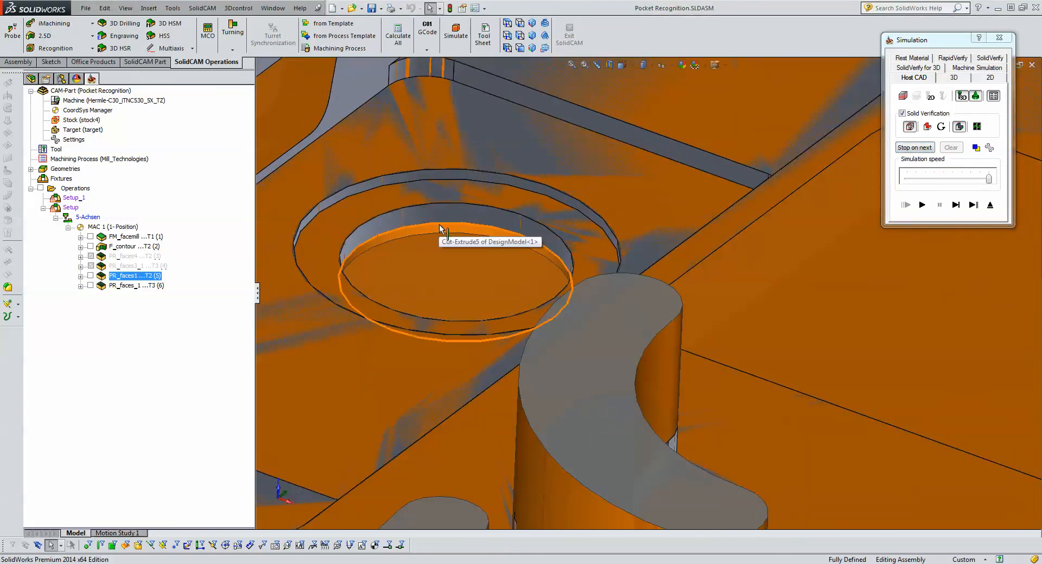
pyautogui.scroll(10, 601, 310)
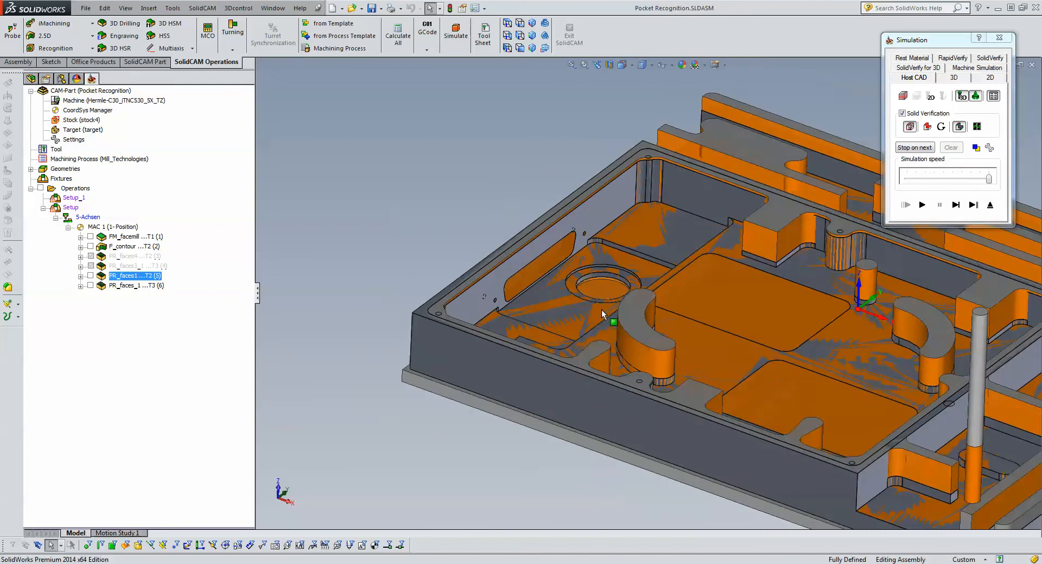
pyautogui.scroll(-8, 815, 377)
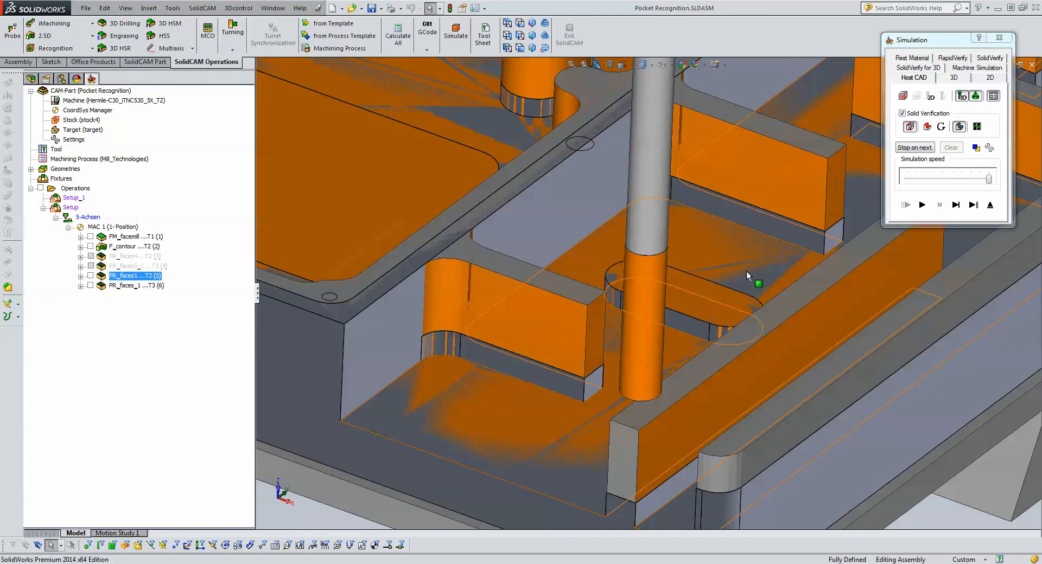
pyautogui.click(967, 212)
pyautogui.click(989, 210)
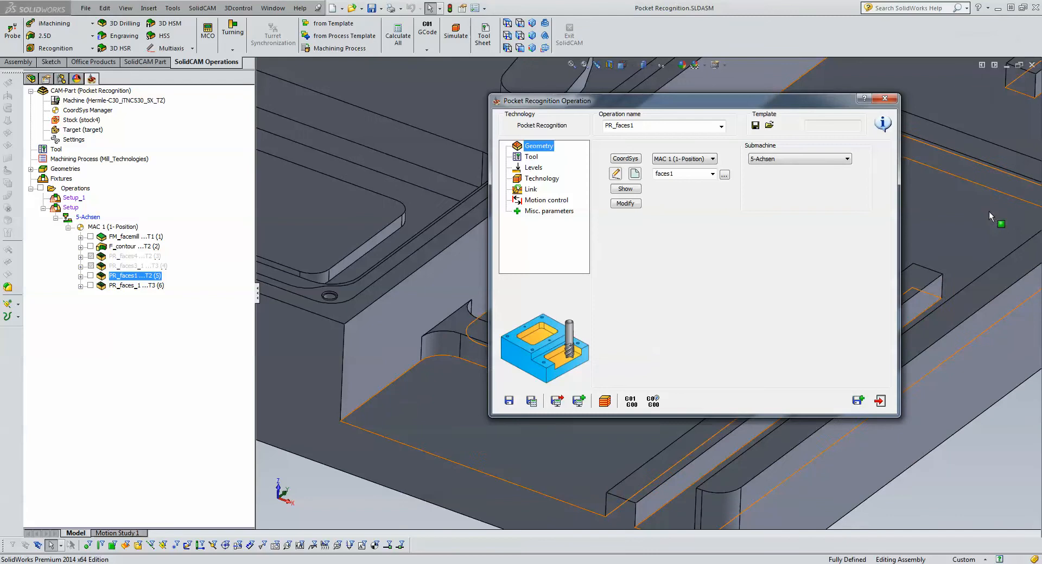
# - Close the operation and open the recent CAM-Part PART 1-2
pyautogui.click(883, 406)
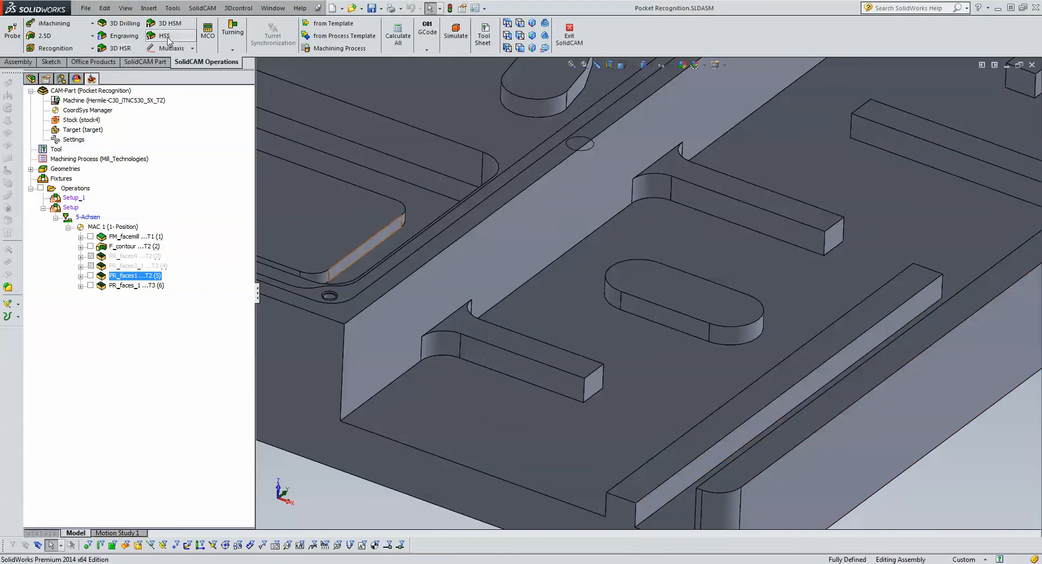
pyautogui.click(208, 9)
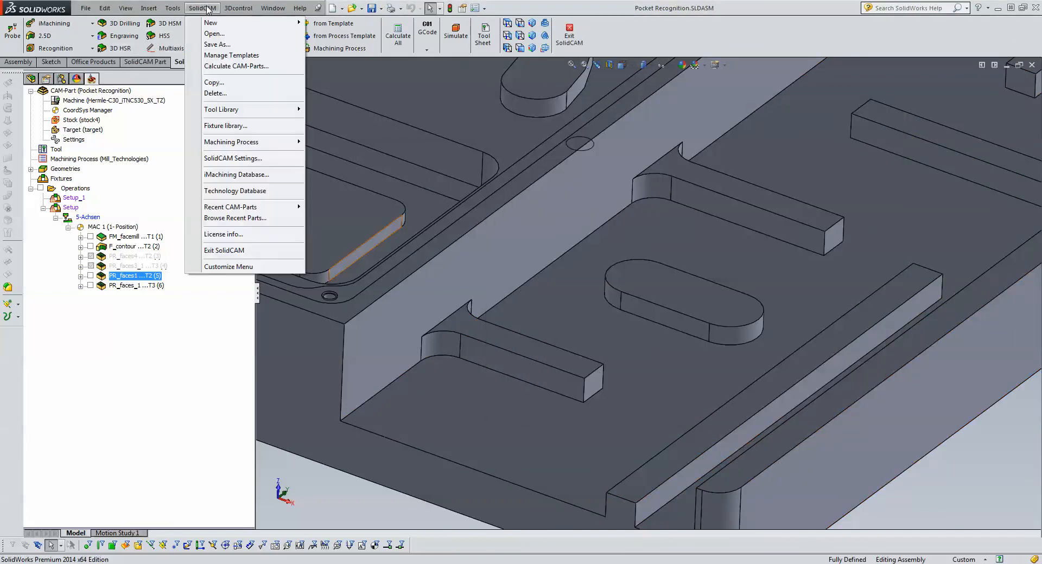
pyautogui.moveTo(261, 211)
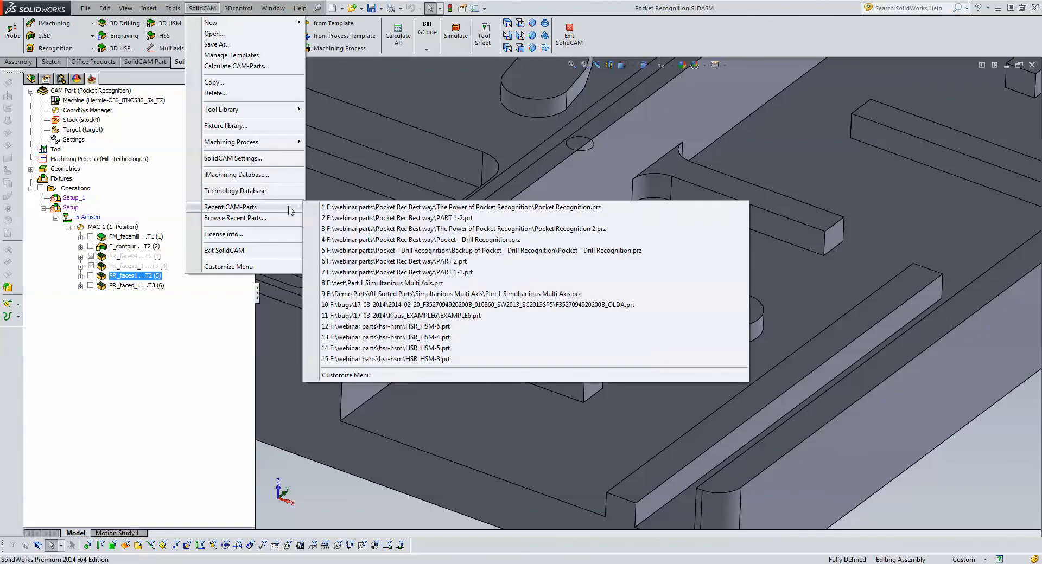
pyautogui.click(368, 220)
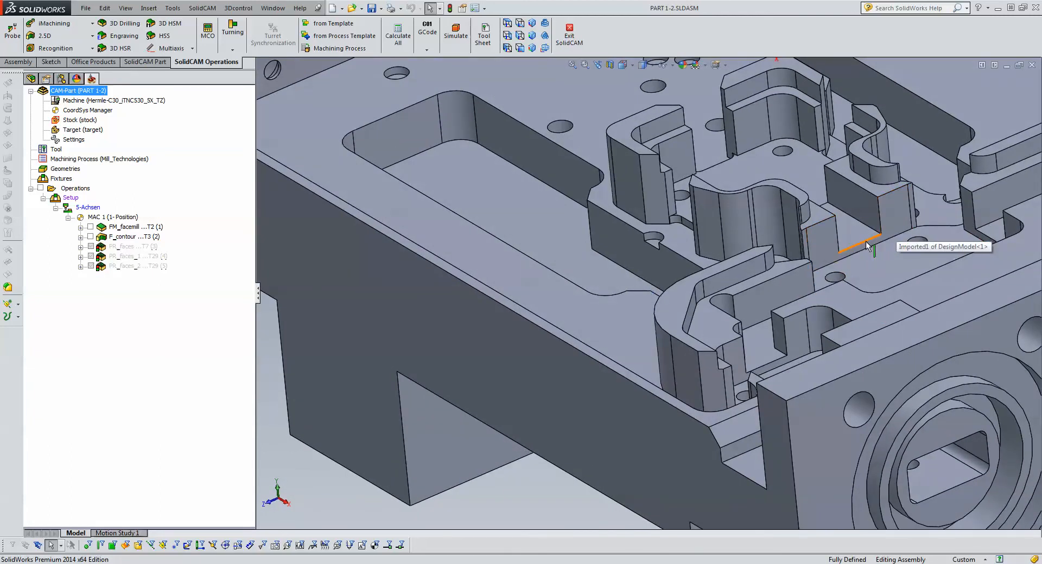
pyautogui.click(867, 246)
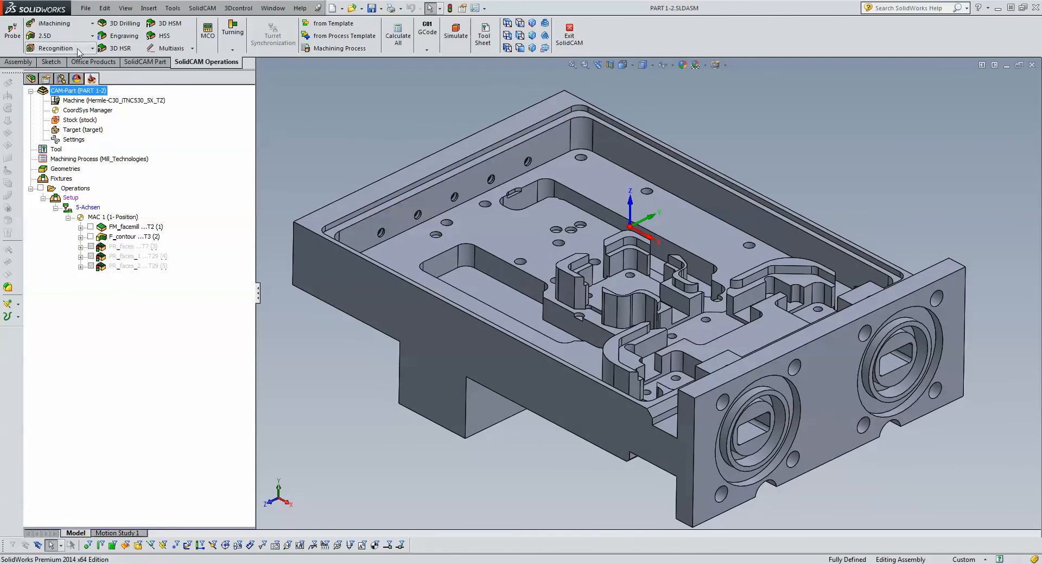
# - Add a pocket recognition operation and start a new faces geometry by selecting the whole solid body
pyautogui.click(74, 50)
pyautogui.click(75, 61)
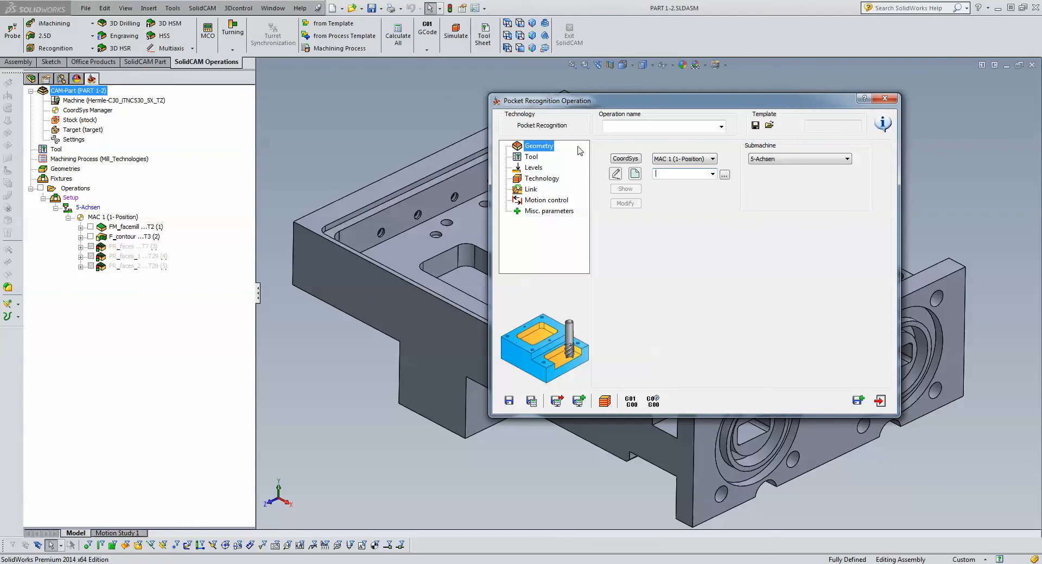
pyautogui.click(635, 175)
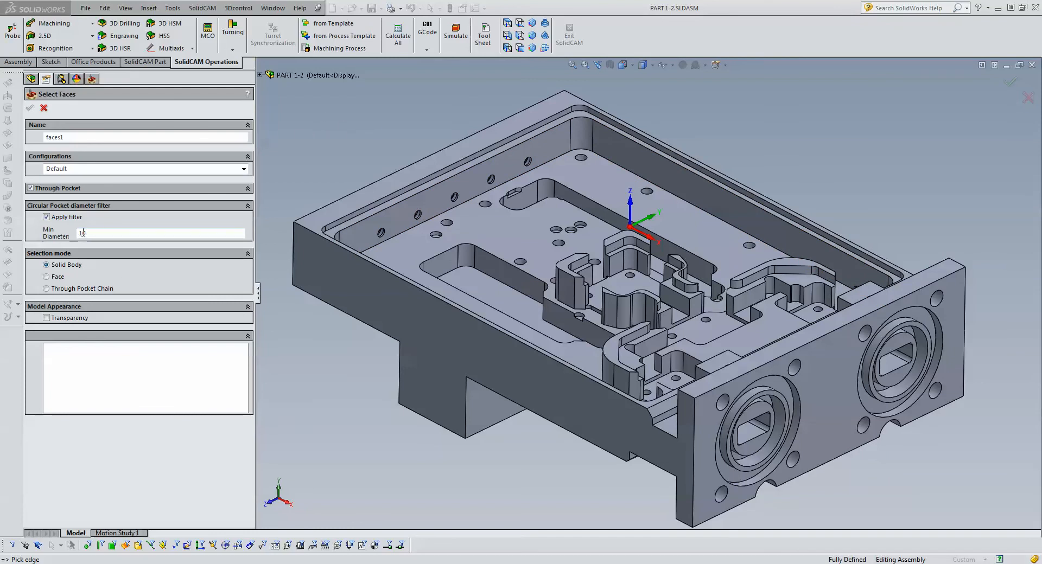
pyautogui.click(99, 232)
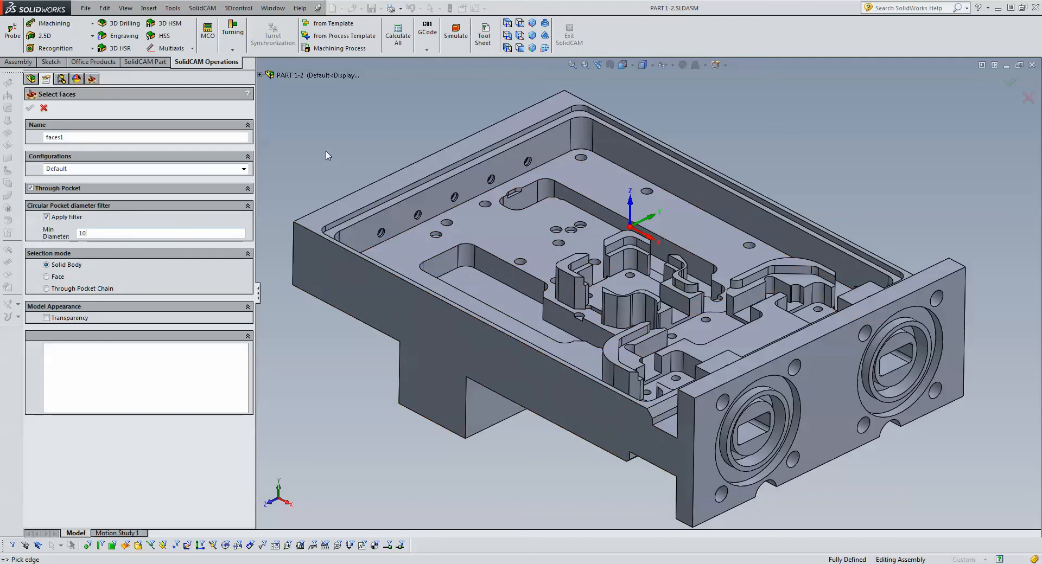
pyautogui.click(482, 219)
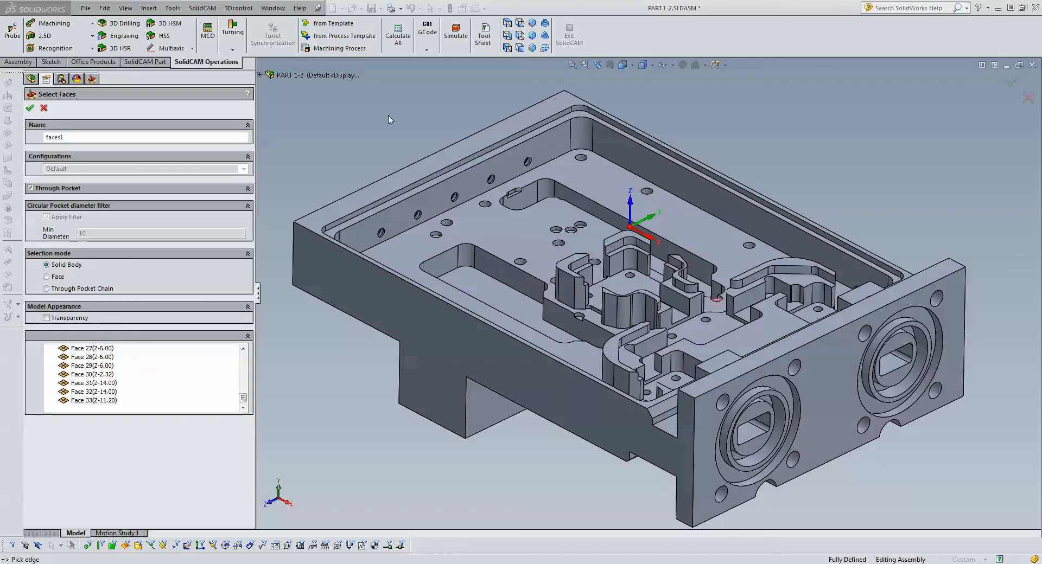
# - Highlight several of the recognized faces from Face 2 to Face 5 on the part, and accept the faces1 geometry
pyautogui.moveTo(243, 399); pyautogui.dragTo(233, 343)
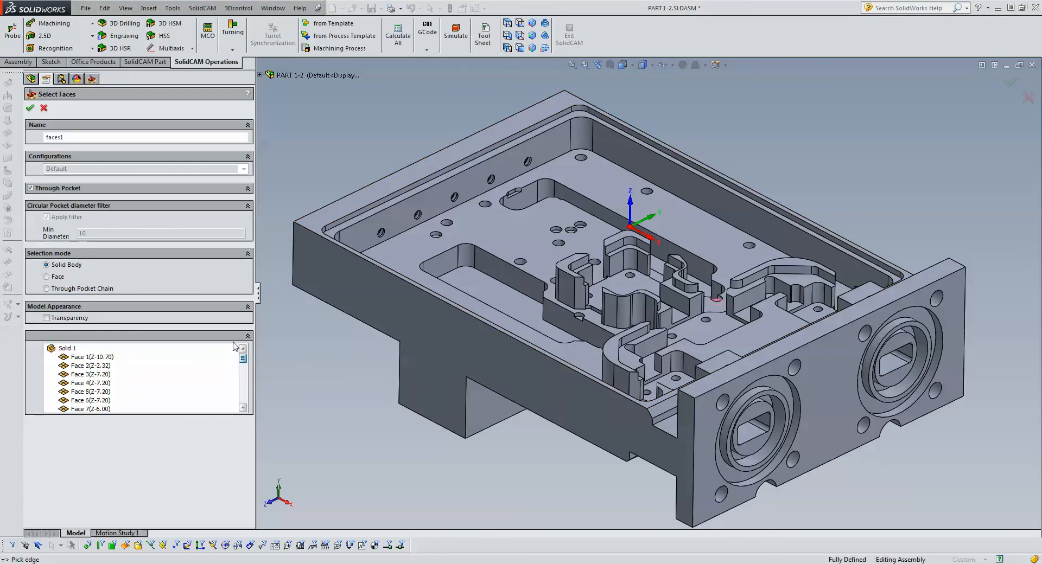
pyautogui.click(88, 367)
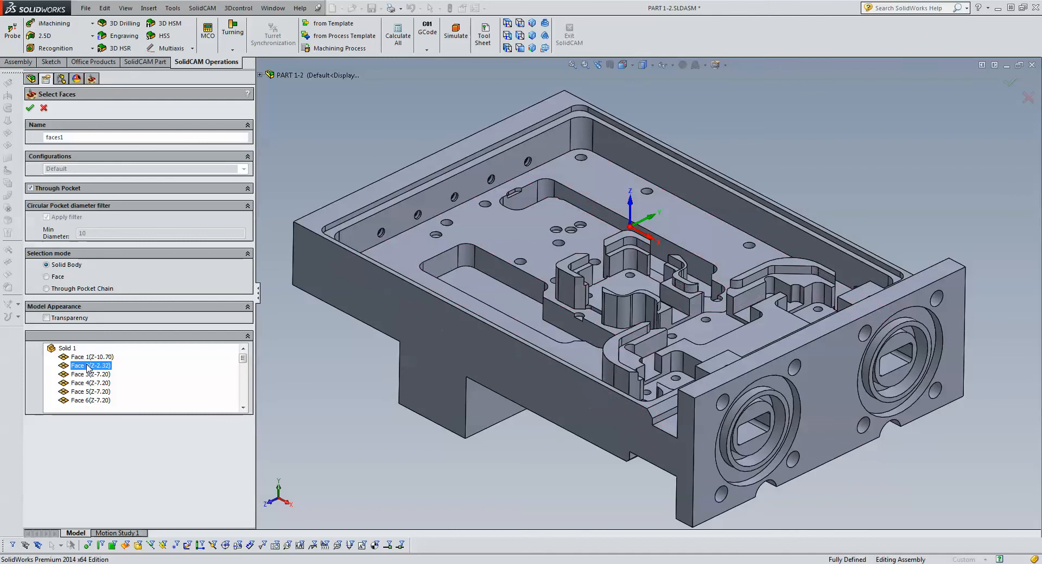
pyautogui.click(89, 375)
pyautogui.click(90, 383)
pyautogui.click(91, 391)
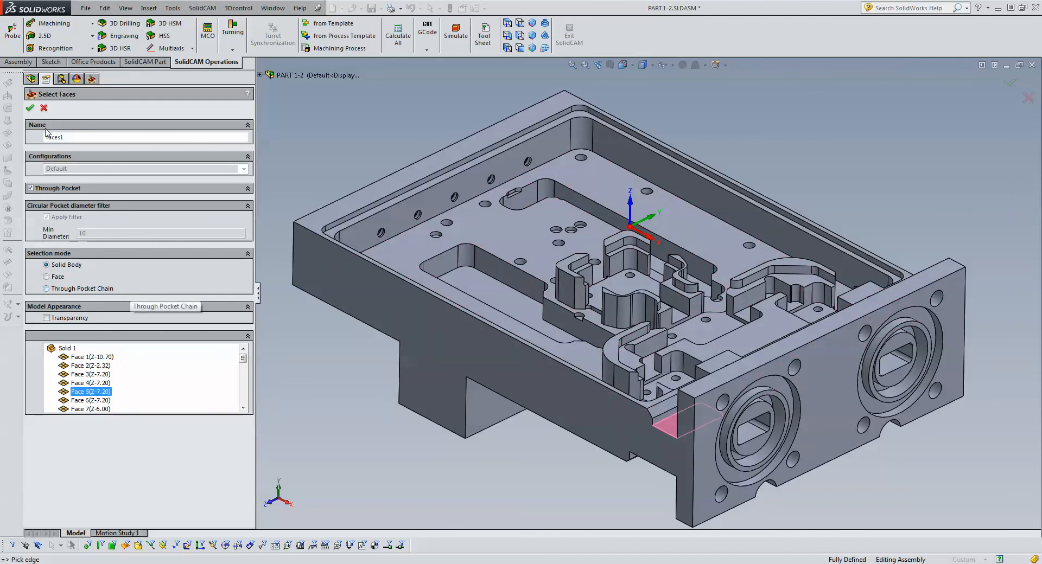
pyautogui.click(30, 108)
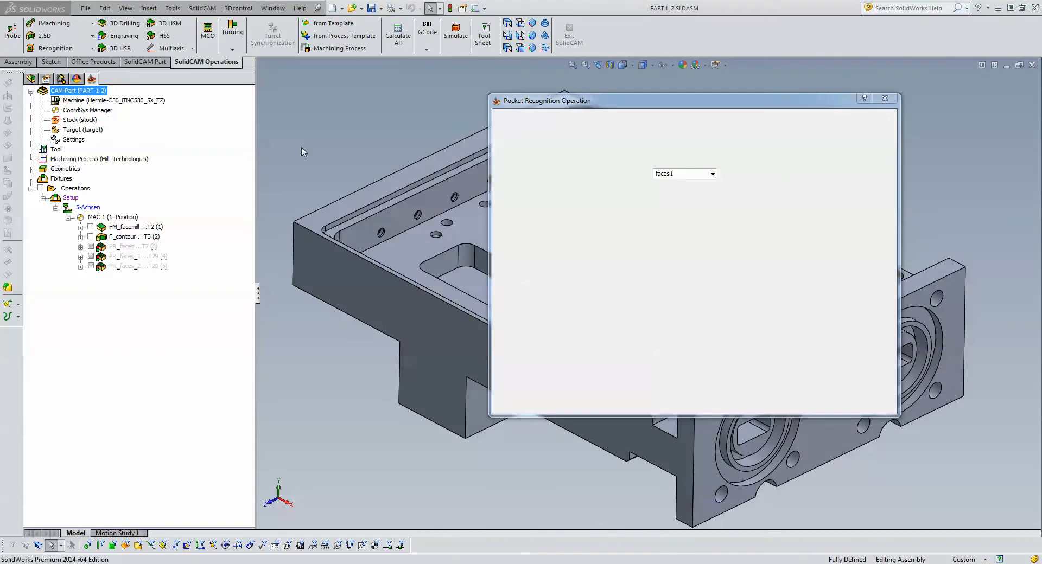
# - Filter the tool table to diameters up to 3 mm and assign the 3 mm end mill, tool 7, to the operation
pyautogui.click(531, 157)
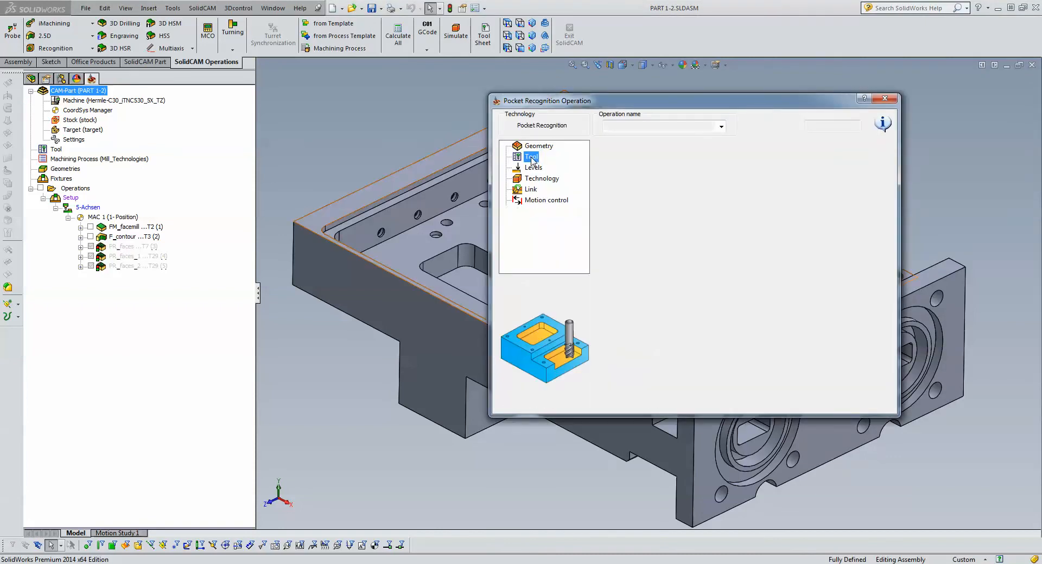
pyautogui.click(664, 302)
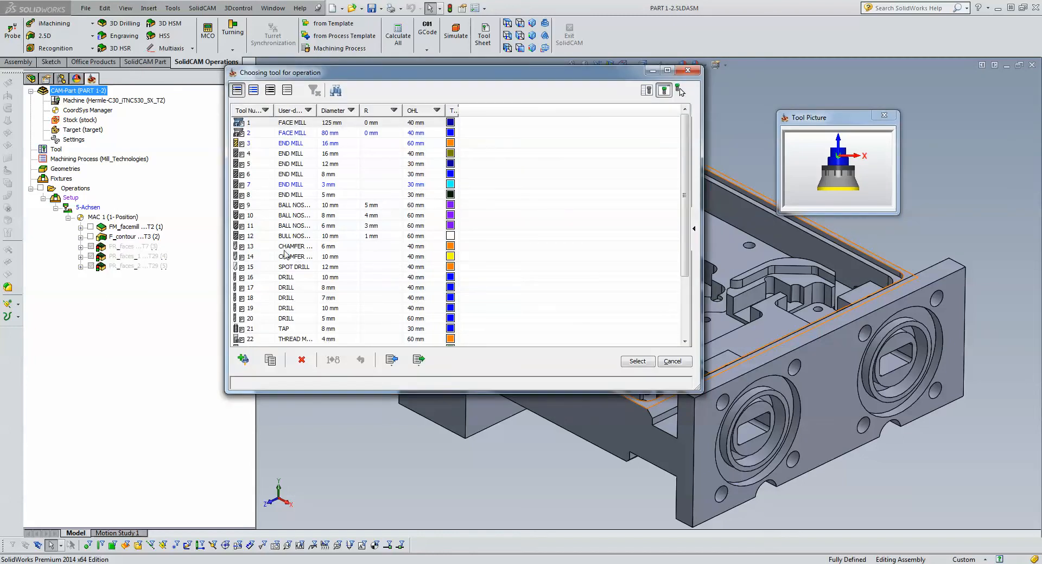
pyautogui.click(351, 110)
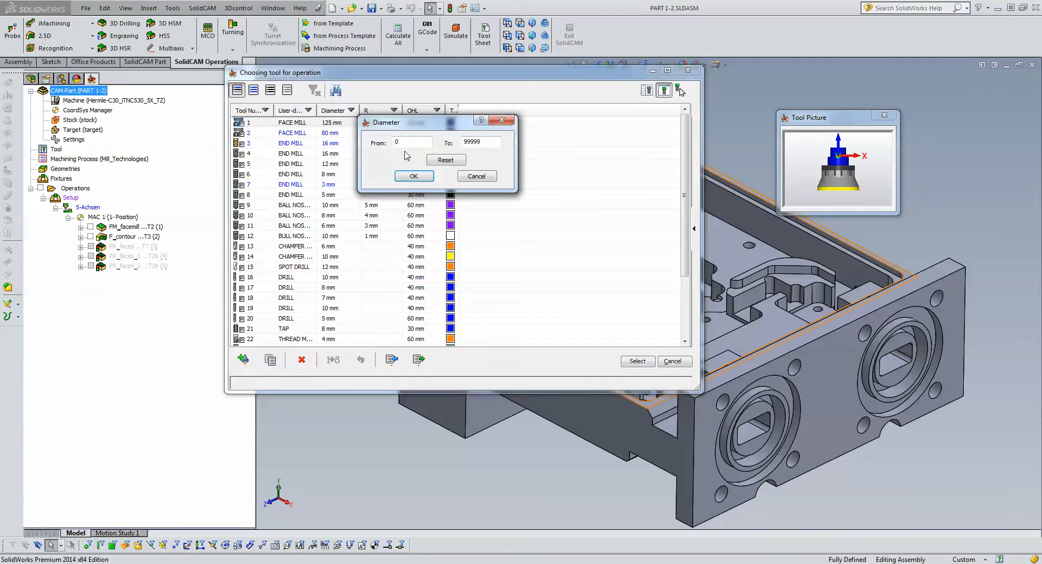
pyautogui.moveTo(489, 142); pyautogui.dragTo(463, 142)
pyautogui.write('3')
pyautogui.click(412, 177)
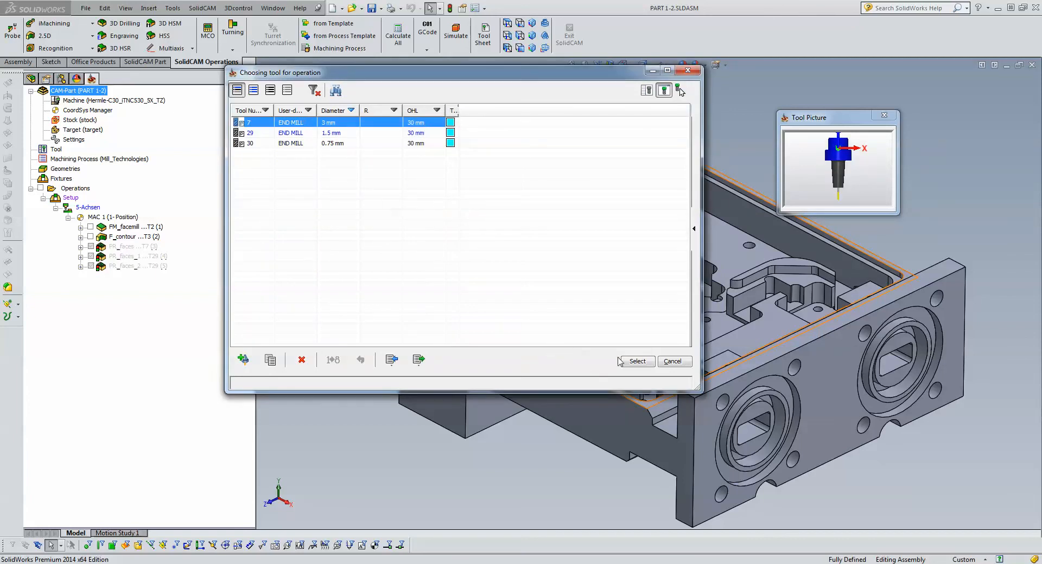
pyautogui.click(636, 361)
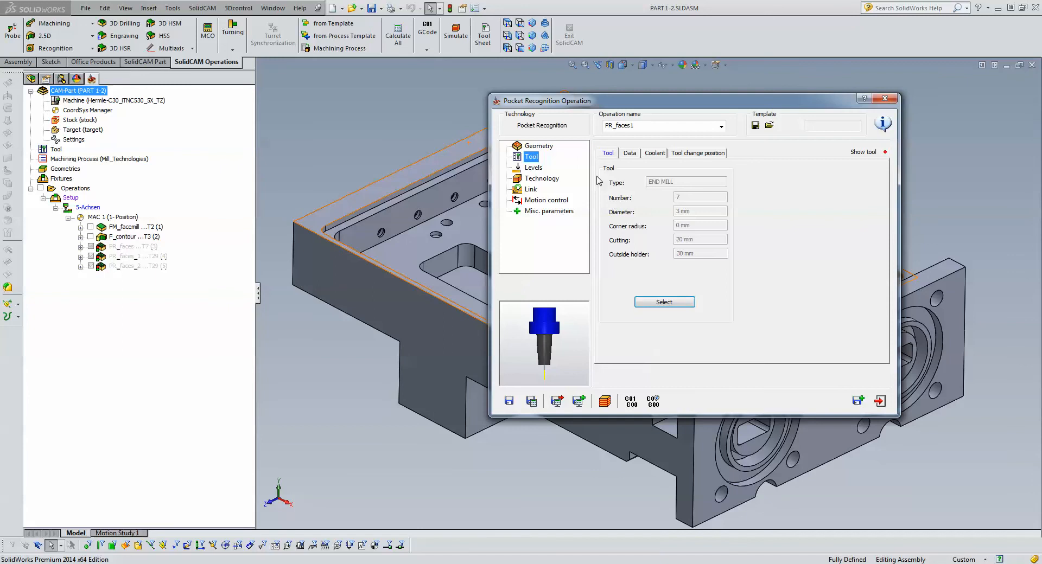
# - Enable the profile strategy and approach from outside for open pockets, and set the wall offset to 0.2
pyautogui.click(537, 169)
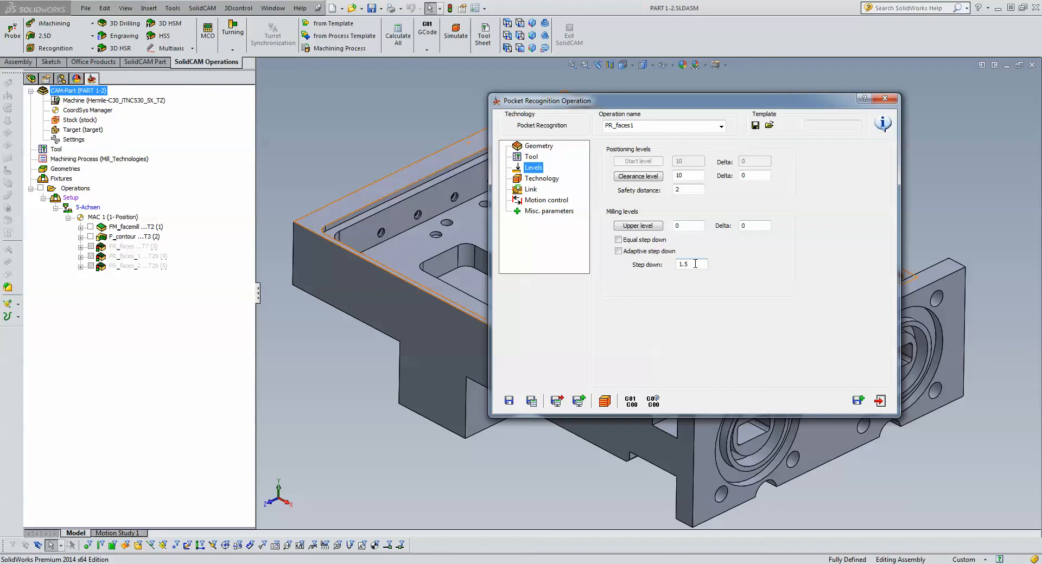
pyautogui.click(541, 179)
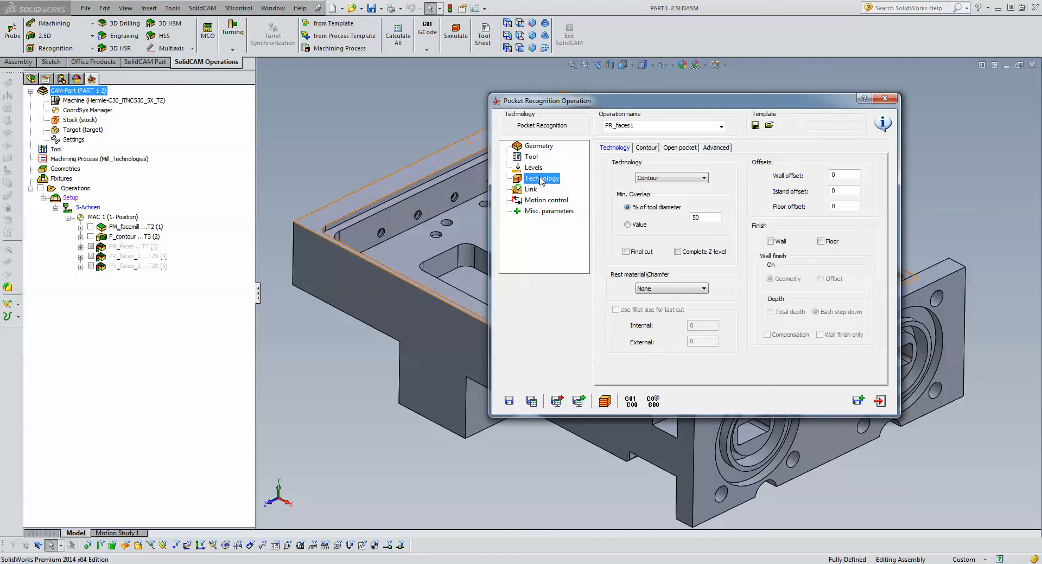
pyautogui.click(678, 150)
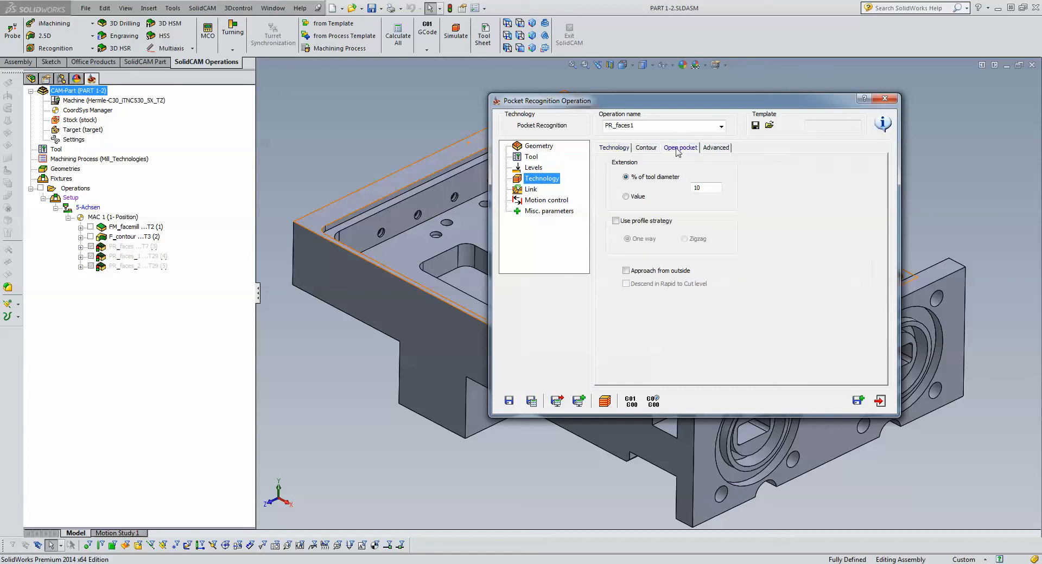
pyautogui.click(618, 221)
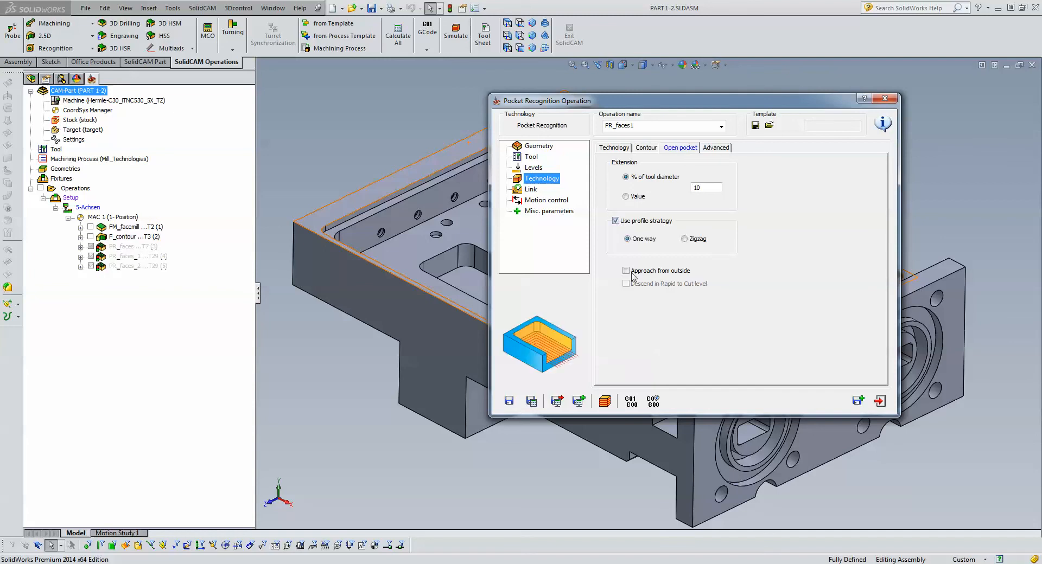
pyautogui.click(638, 273)
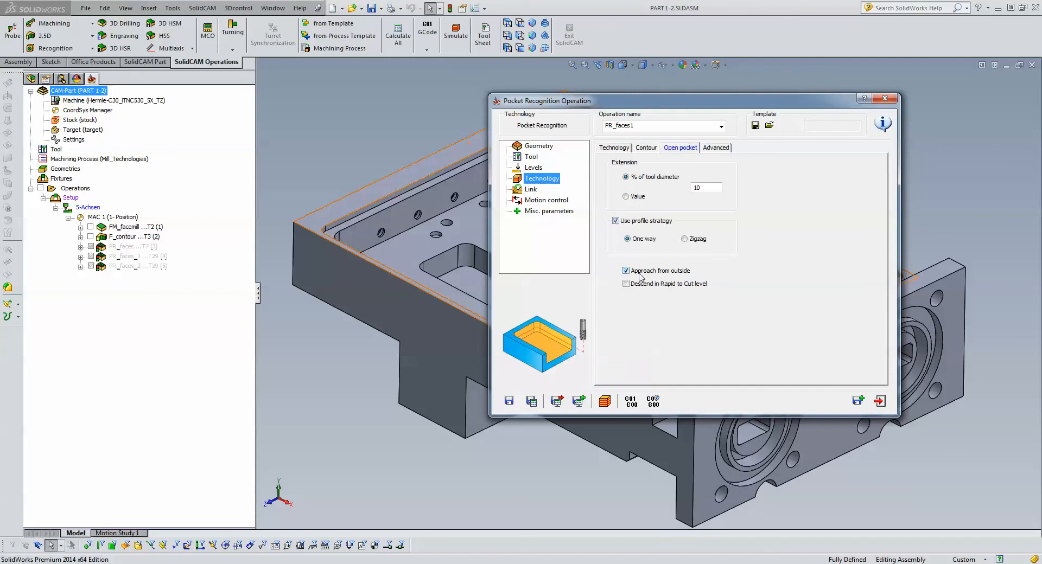
pyautogui.click(617, 148)
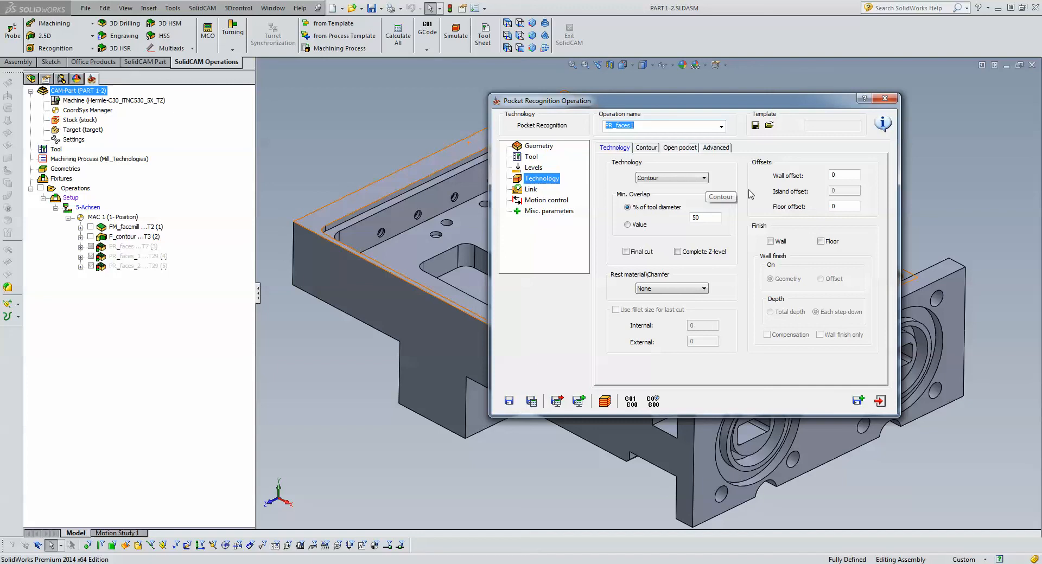
pyautogui.click(847, 175)
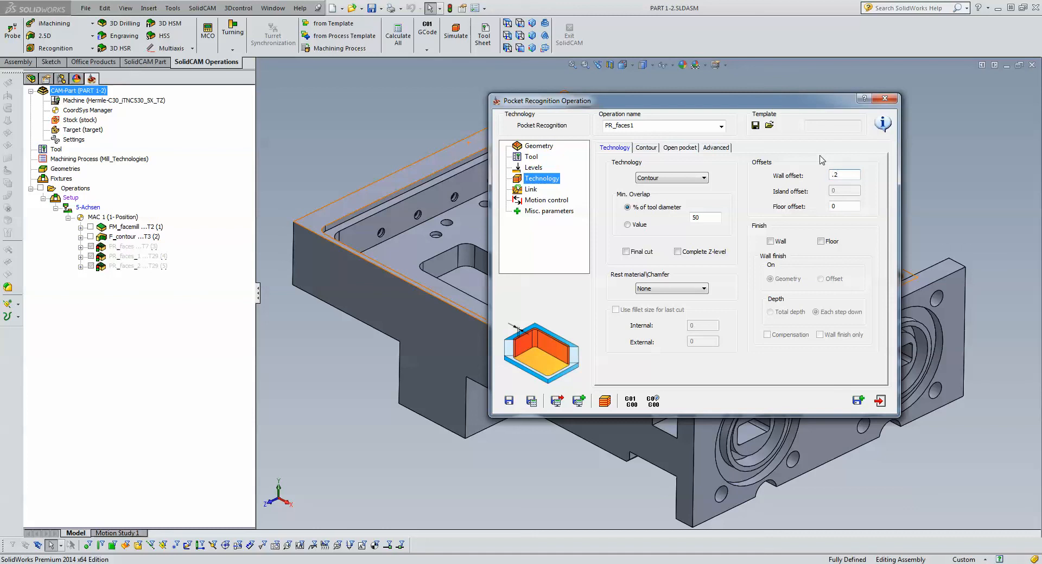
# - Save and calculate the 3 mm end mill pocket operation, run its SolidVerify simulation, and exit the simulation
pyautogui.click(534, 407)
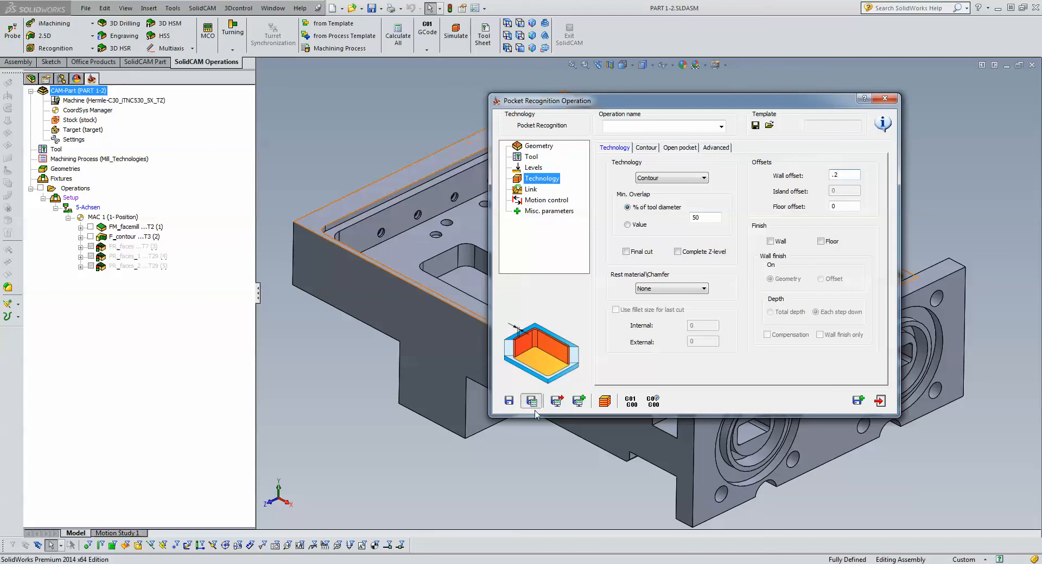
pyautogui.click(608, 405)
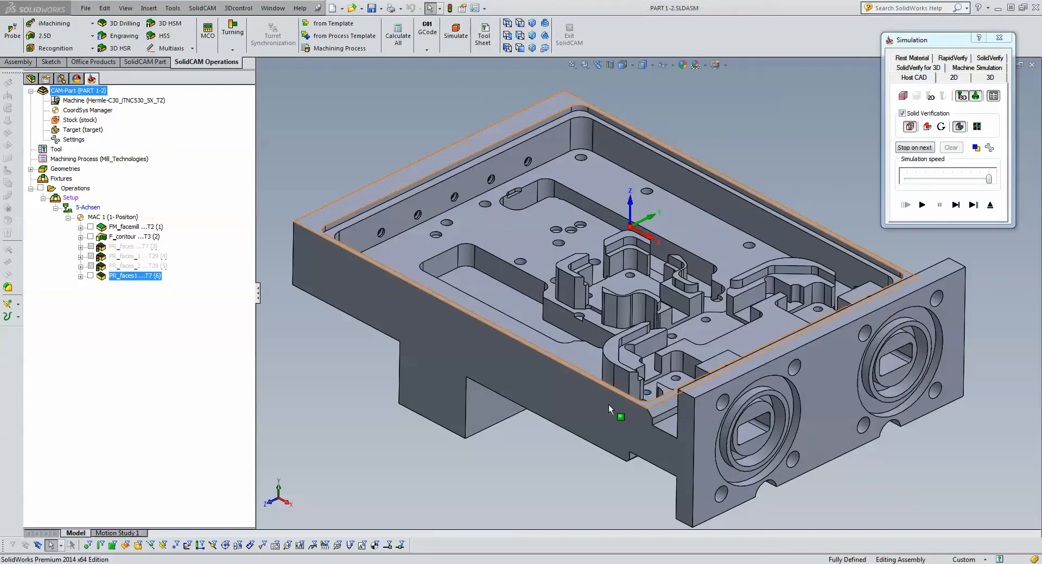
pyautogui.click(990, 58)
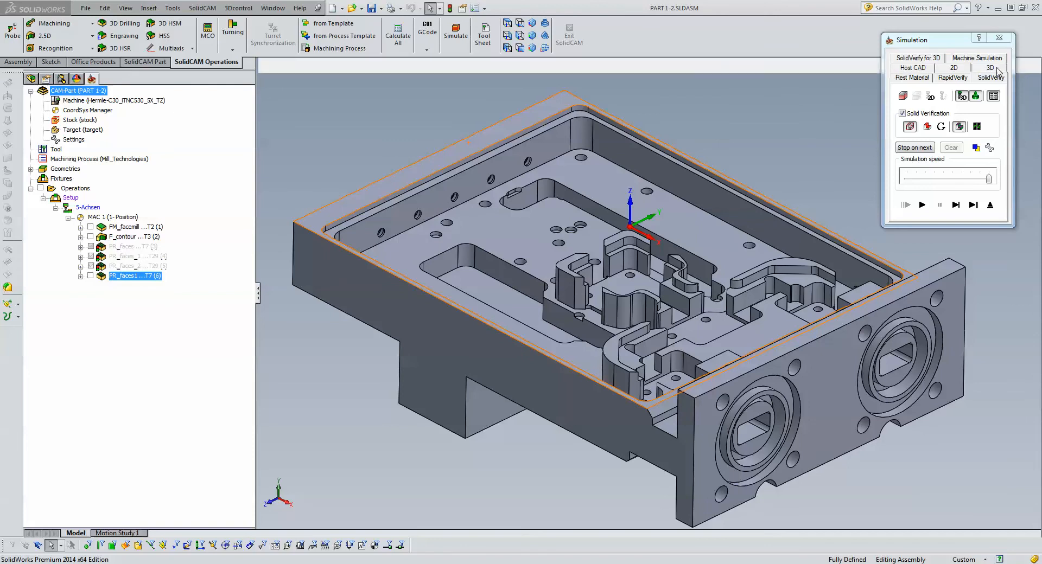
pyautogui.click(921, 204)
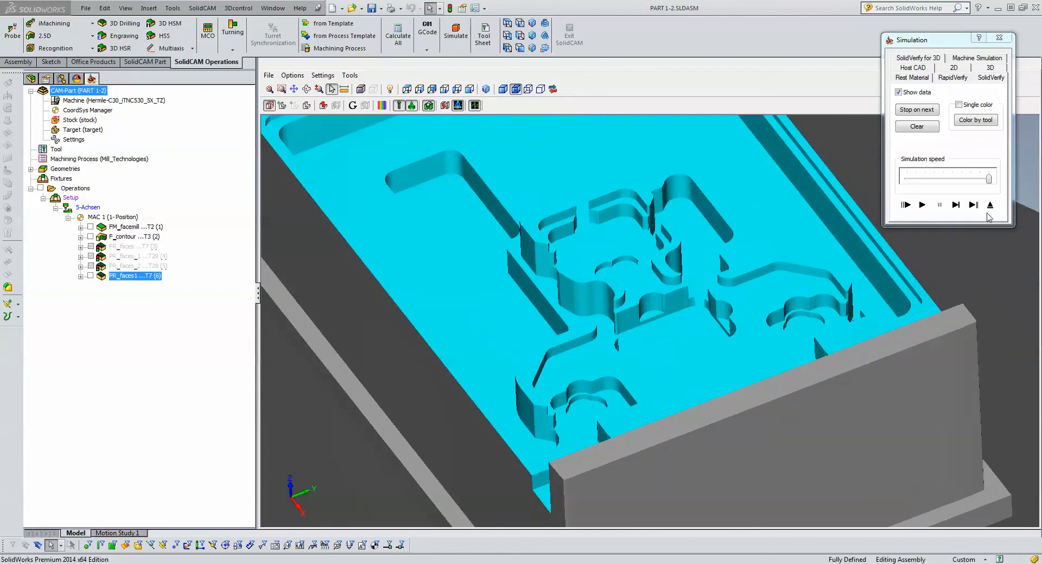
pyautogui.click(990, 205)
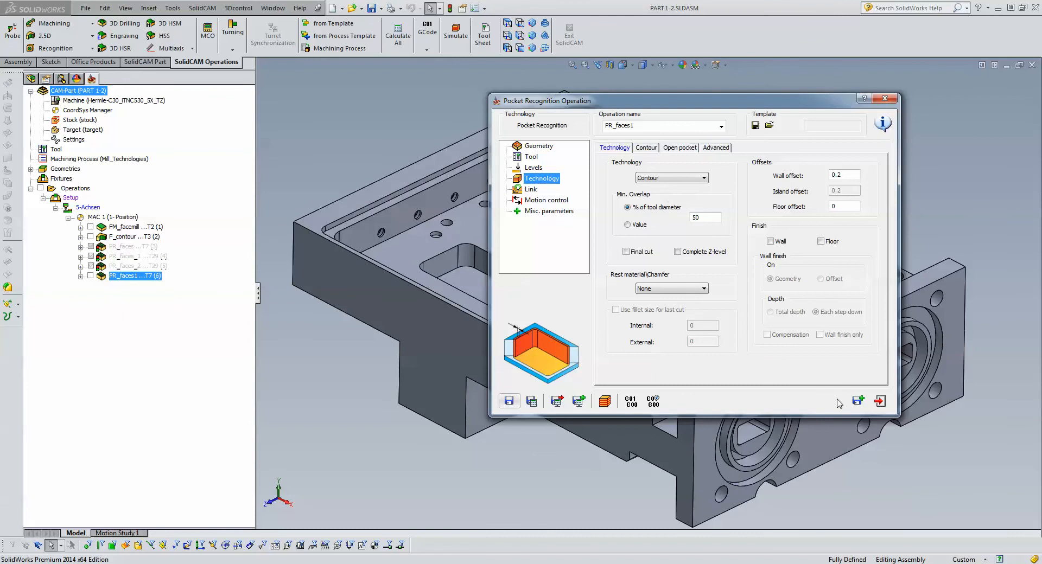
# - Save and copy the pocket operation, filter the tool table to diameters up to 3 mm, and assign the 1.5 mm end mill, tool 29
pyautogui.click(857, 401)
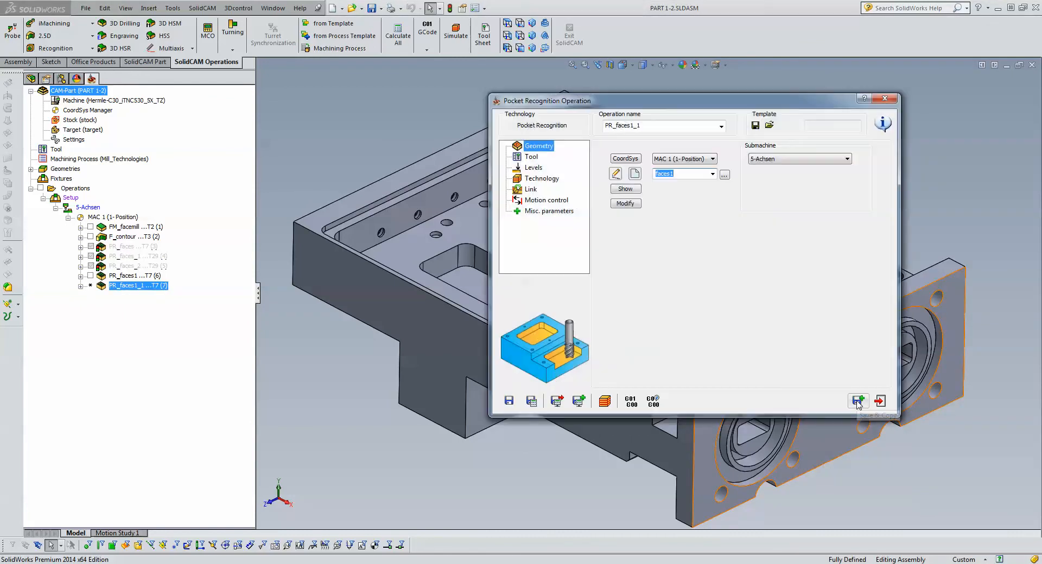
pyautogui.click(538, 157)
pyautogui.click(664, 302)
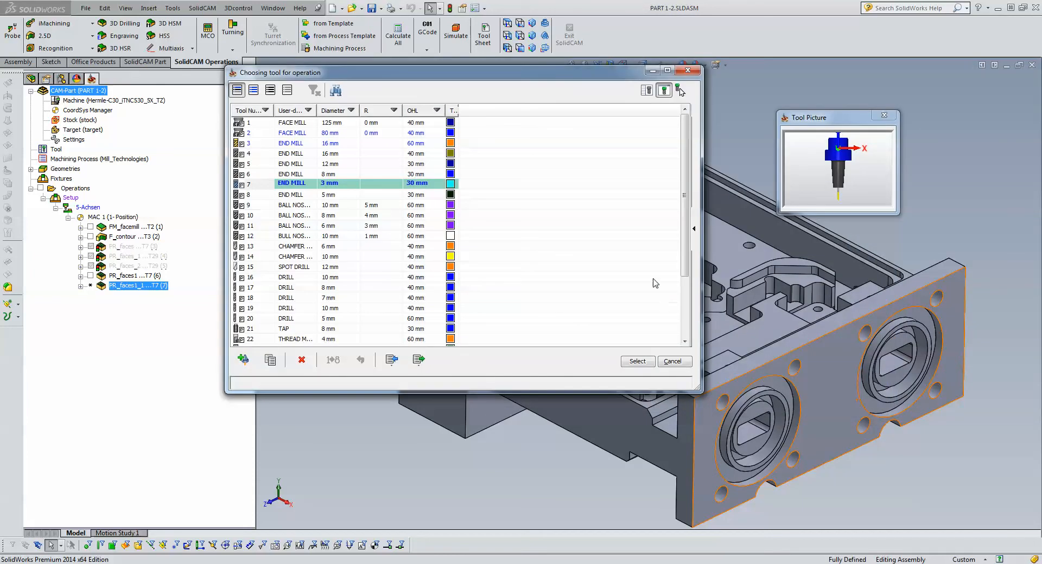
pyautogui.click(693, 228)
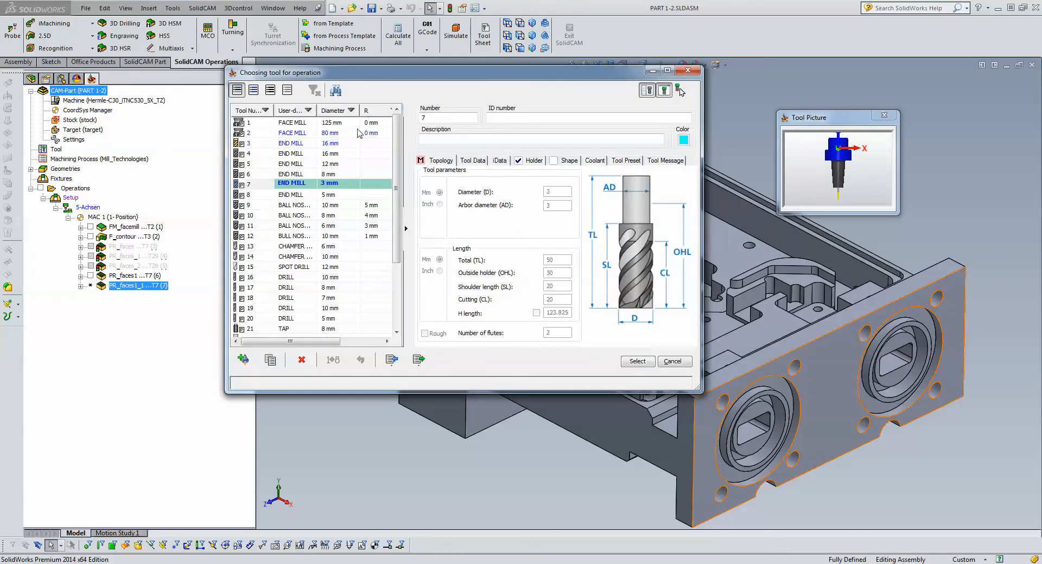
pyautogui.click(351, 110)
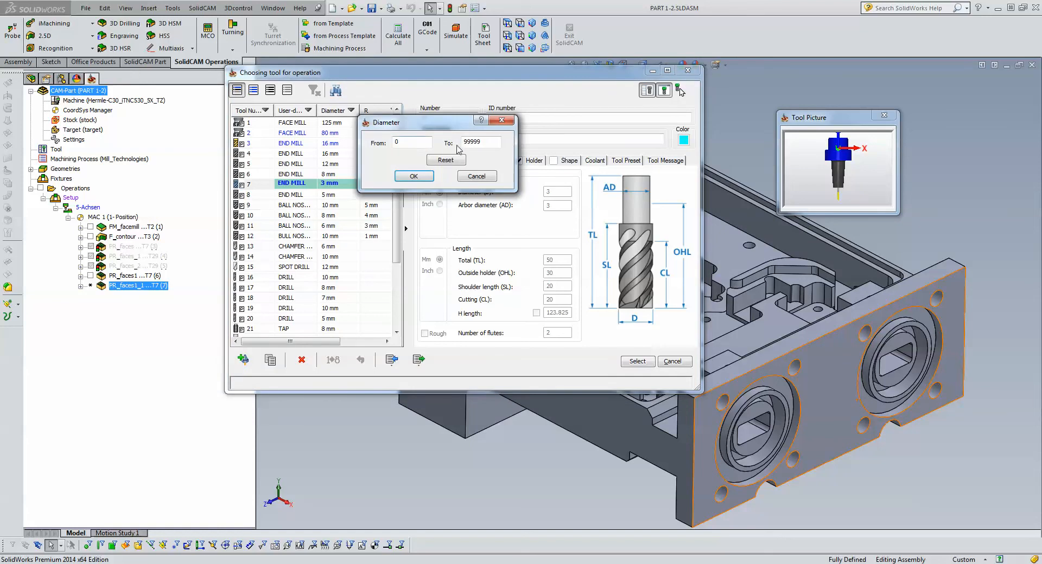
pyautogui.press('Tab')
pyautogui.write('3')
pyautogui.click(413, 177)
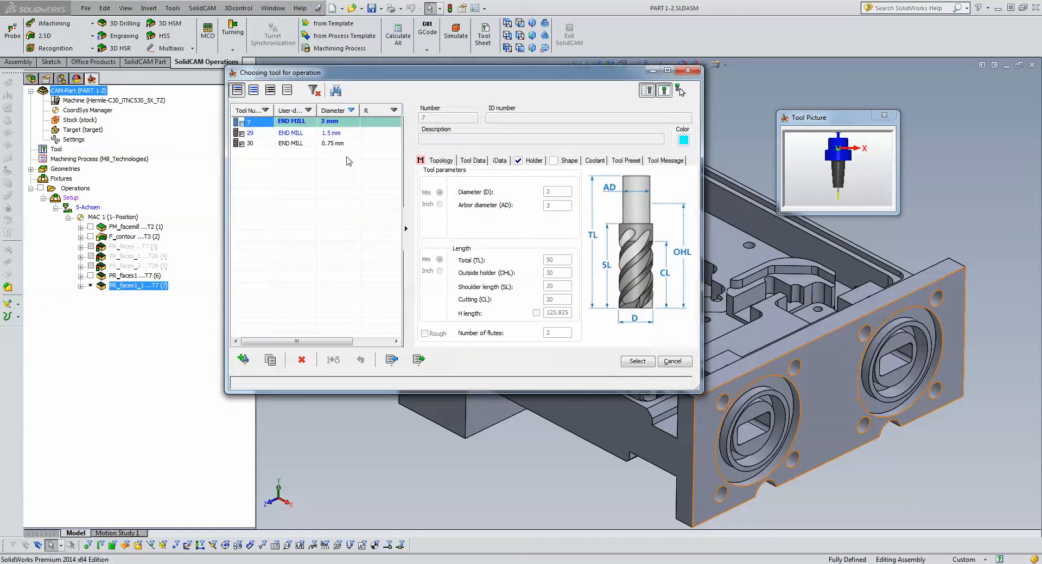
pyautogui.click(313, 134)
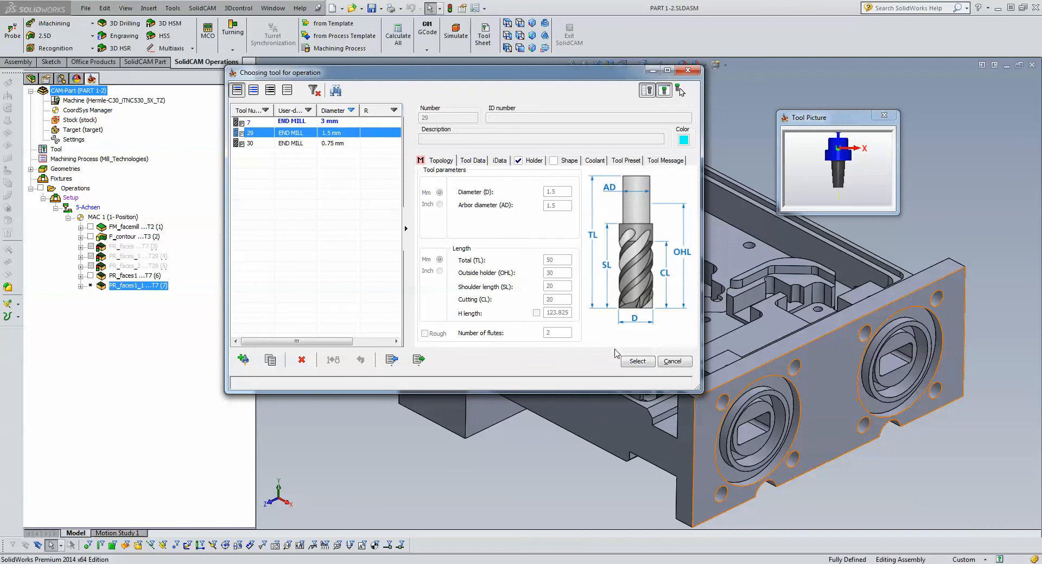
pyautogui.click(628, 363)
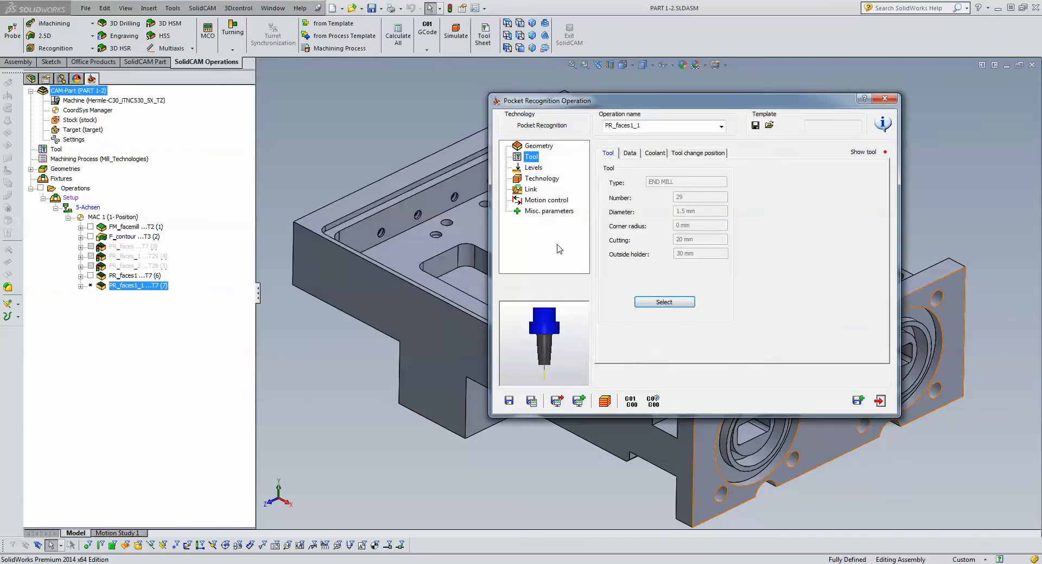
# - Change the step down in the milling levels of the 1.5 mm end mill operation
pyautogui.click(527, 169)
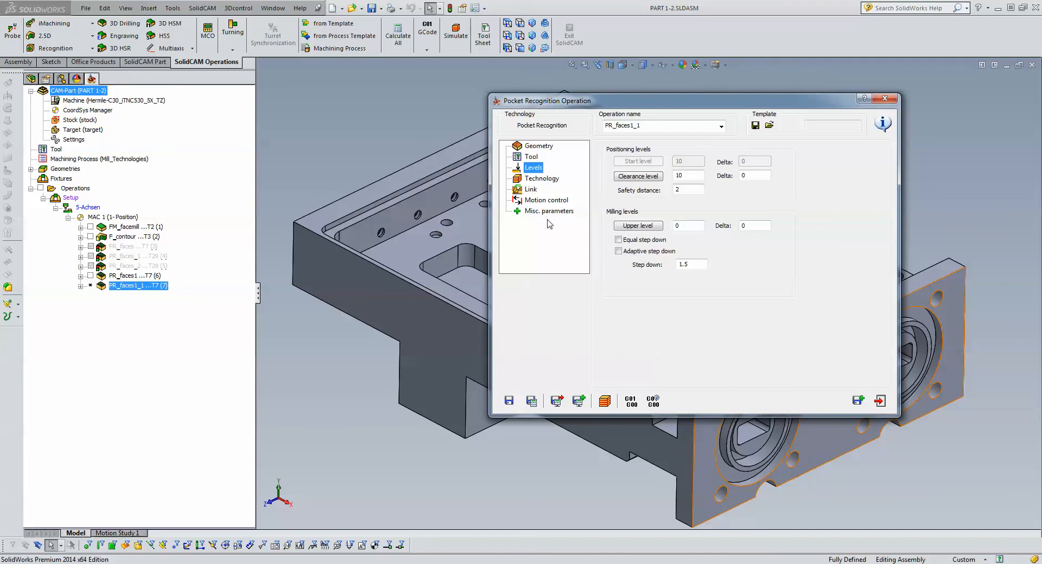
pyautogui.click(697, 263)
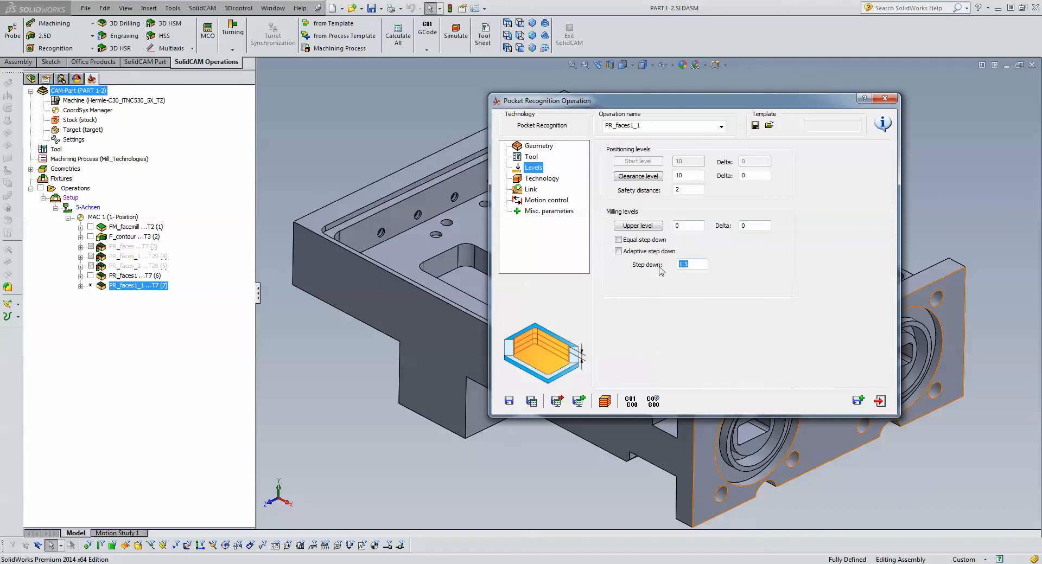
pyautogui.write('.')
# - Set the operation to rest material machining with a previous tool diameter of 3 and a previous wall offset of 0.2
pyautogui.click(551, 182)
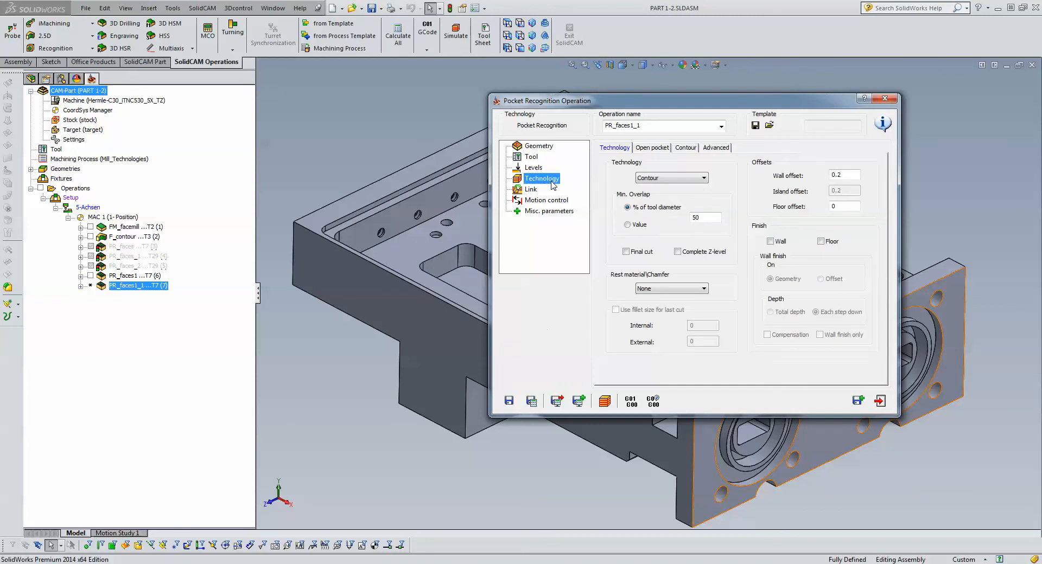
pyautogui.click(653, 289)
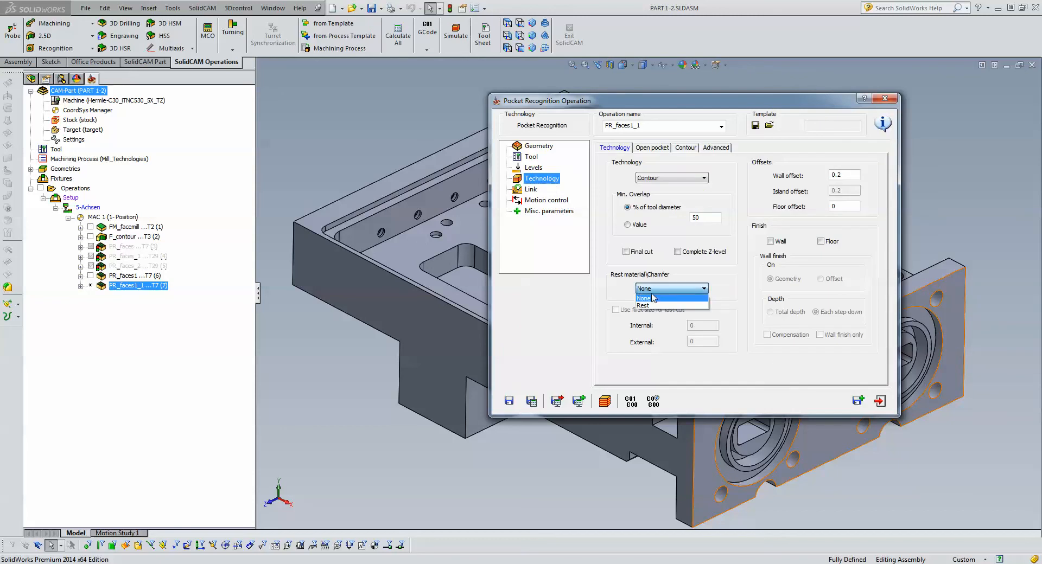
pyautogui.click(651, 306)
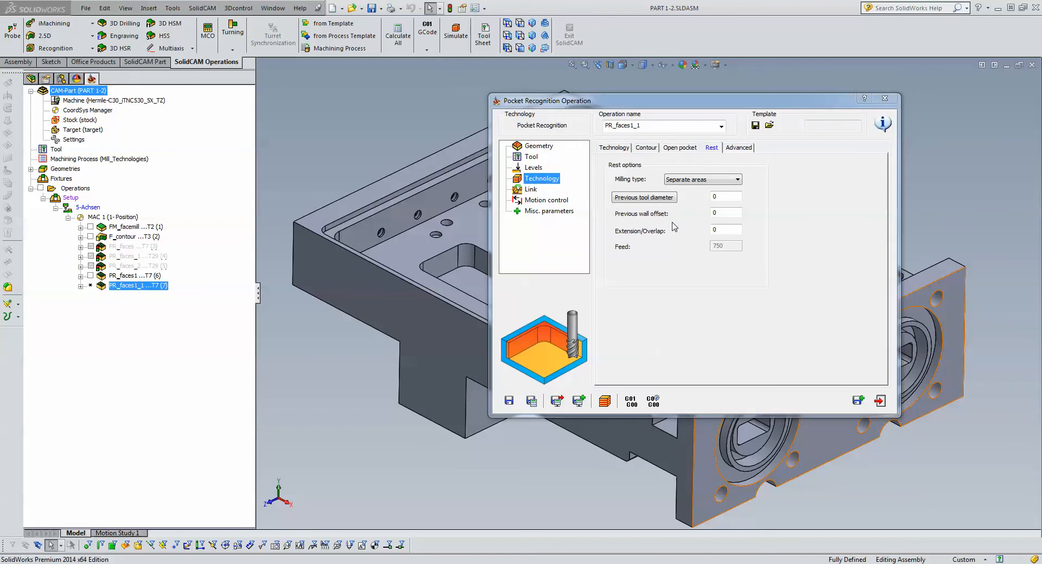
pyautogui.click(708, 196)
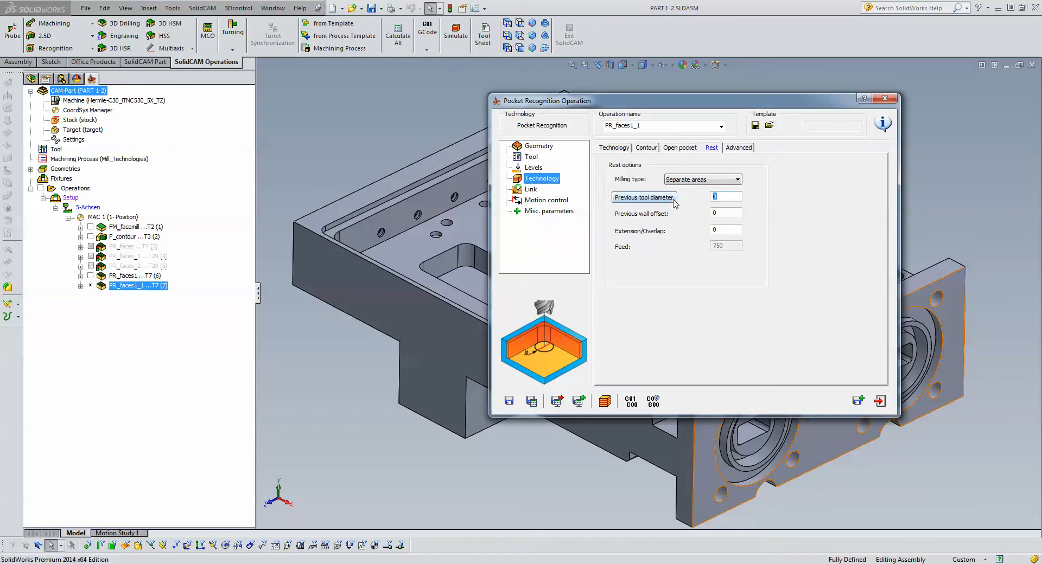
pyautogui.click(725, 212)
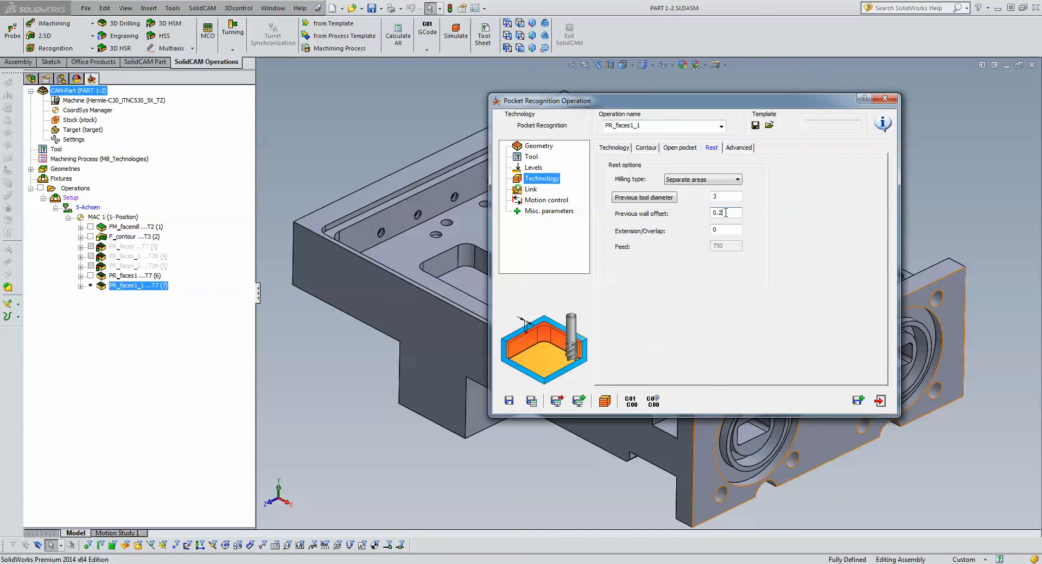
# - Save and calculate the rest material operation, play it in SolidVerify, and exit the simulation
pyautogui.click(532, 404)
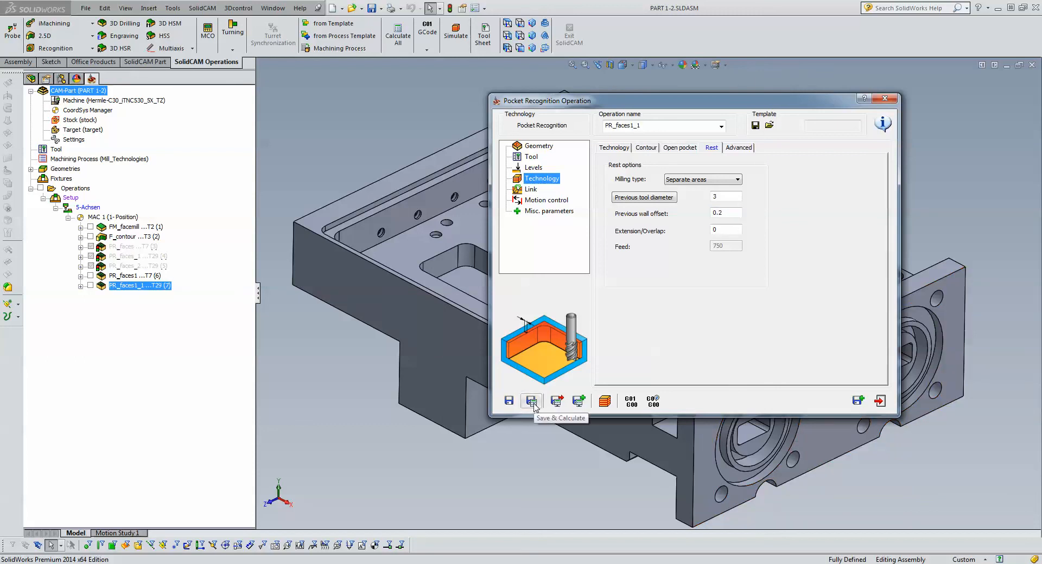
pyautogui.click(606, 400)
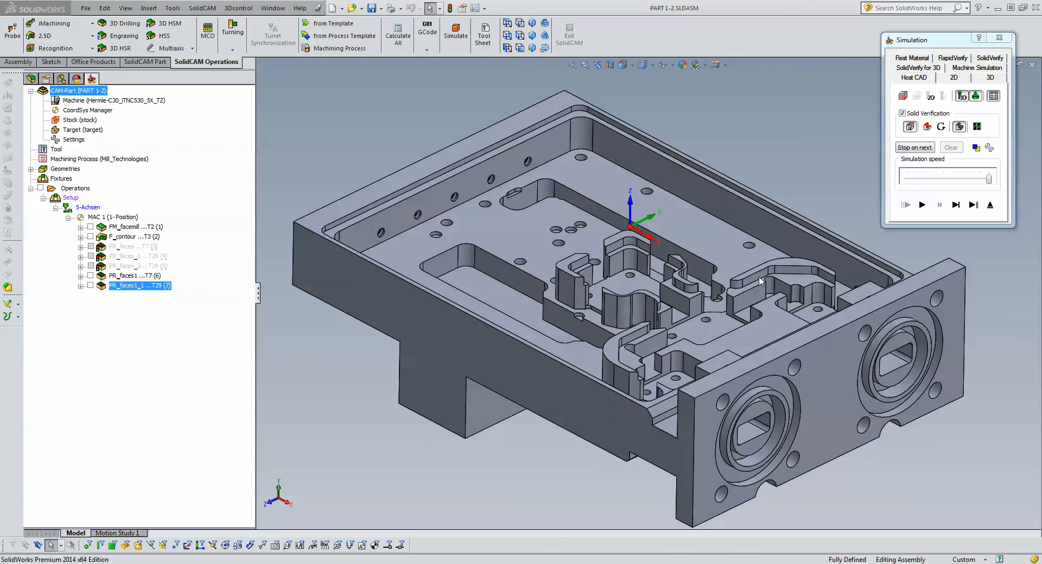
pyautogui.click(985, 59)
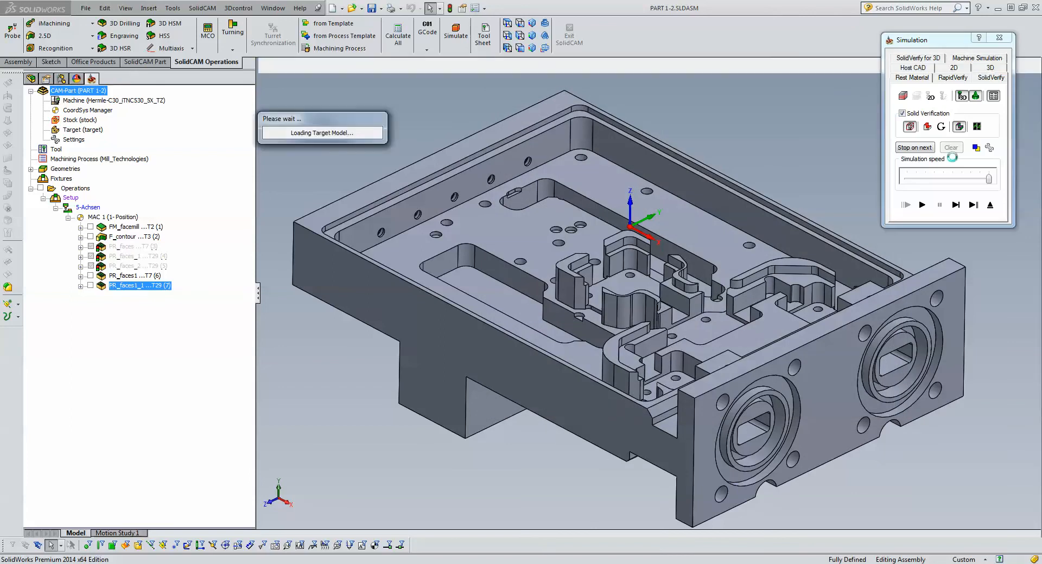
pyautogui.click(922, 204)
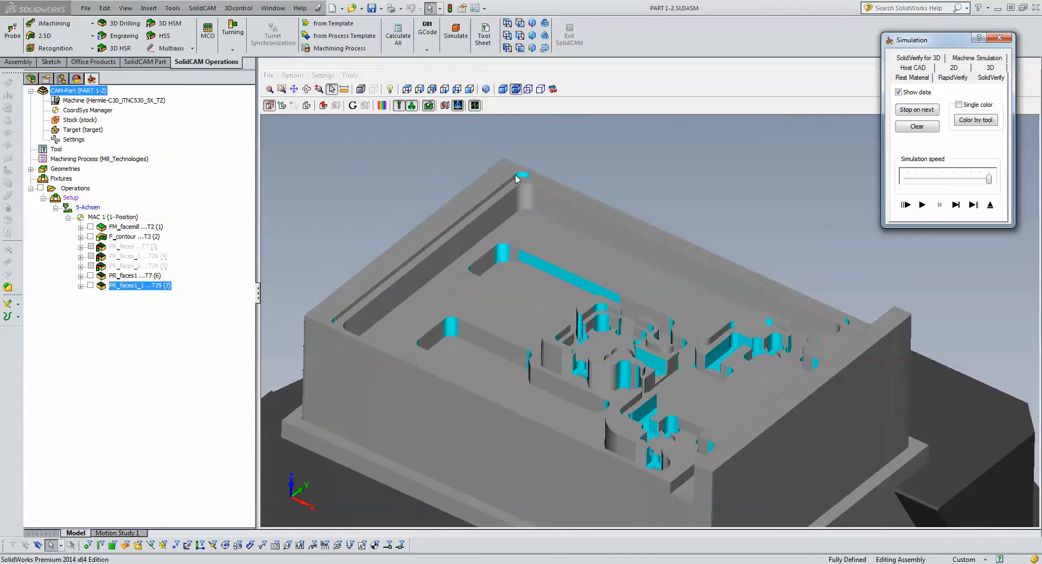
pyautogui.click(989, 206)
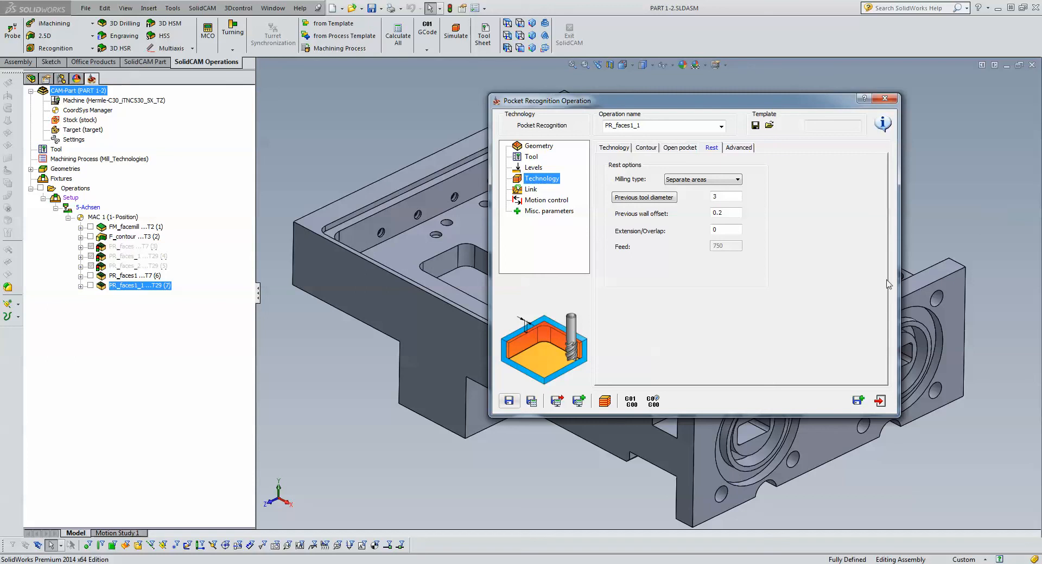
# - Save and copy the rest material operation, keeping tool 29, and set the copy's rest material option to None
pyautogui.click(862, 403)
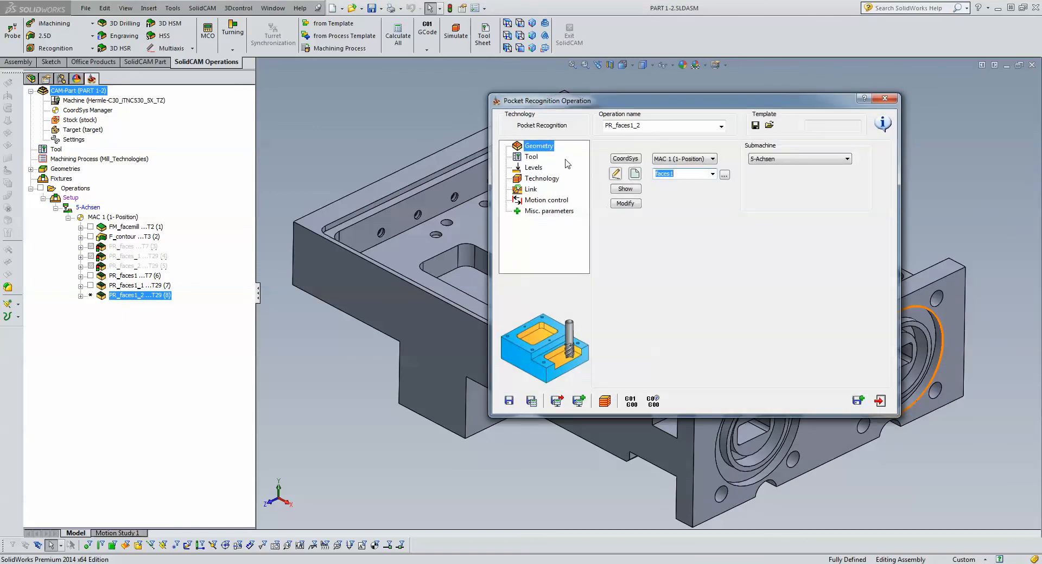
pyautogui.click(537, 158)
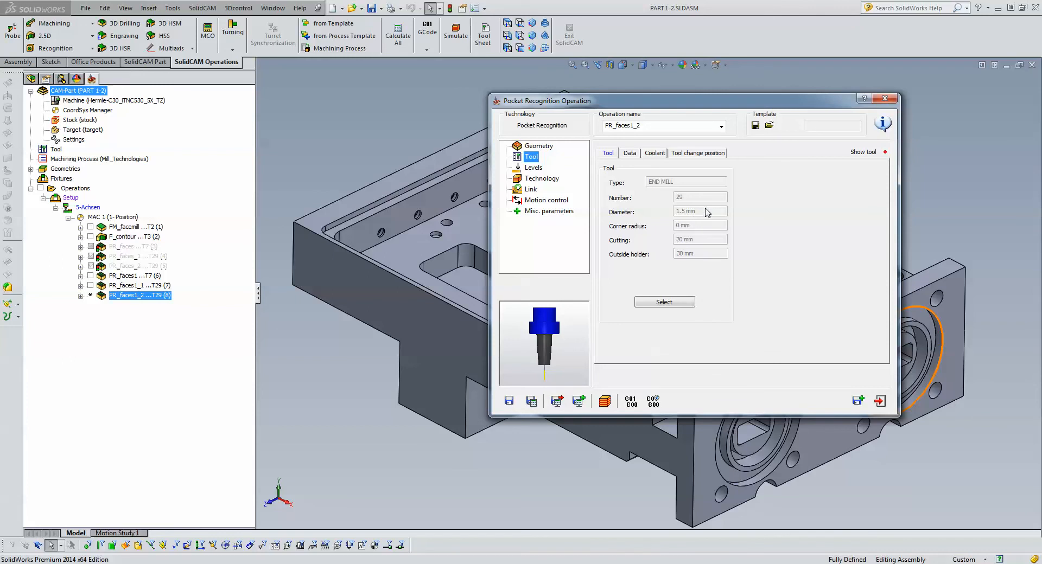
pyautogui.click(542, 179)
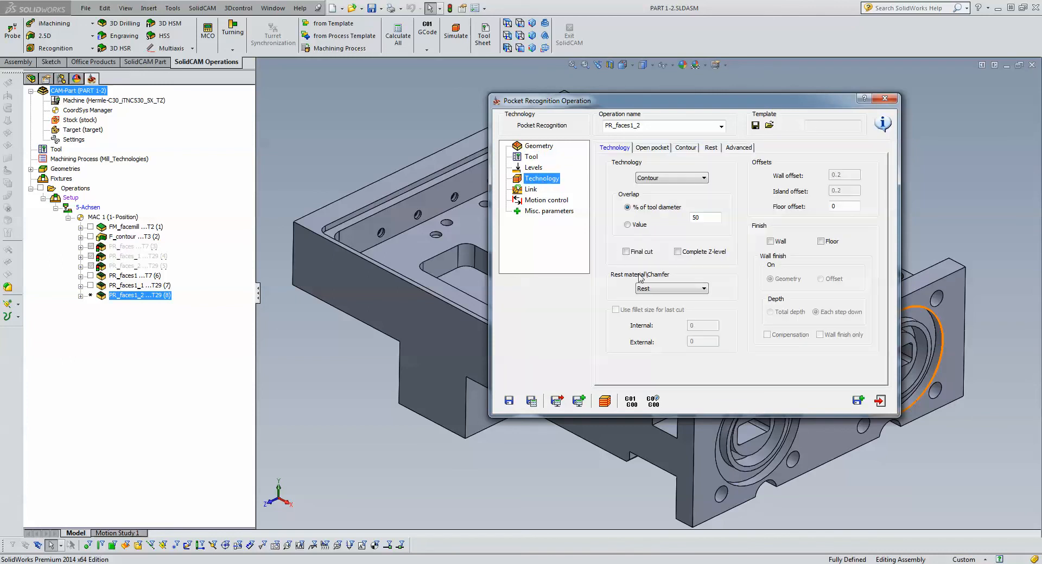
pyautogui.click(655, 288)
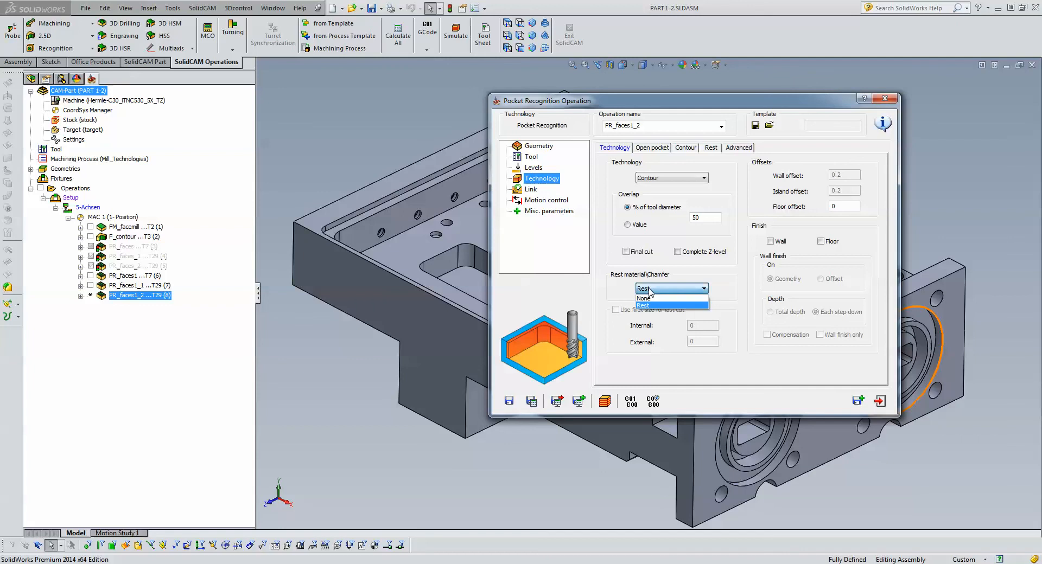
pyautogui.click(655, 299)
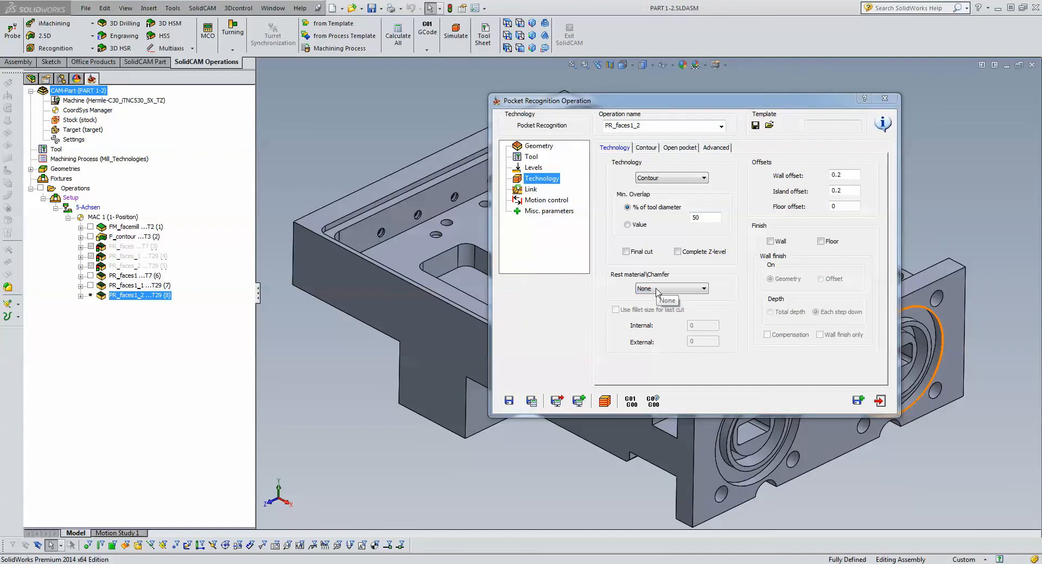
# - Set the wall and island offsets to 0, and enable wall finishing with the wall finish only option
pyautogui.moveTo(844, 175); pyautogui.dragTo(757, 192)
pyautogui.write('00')
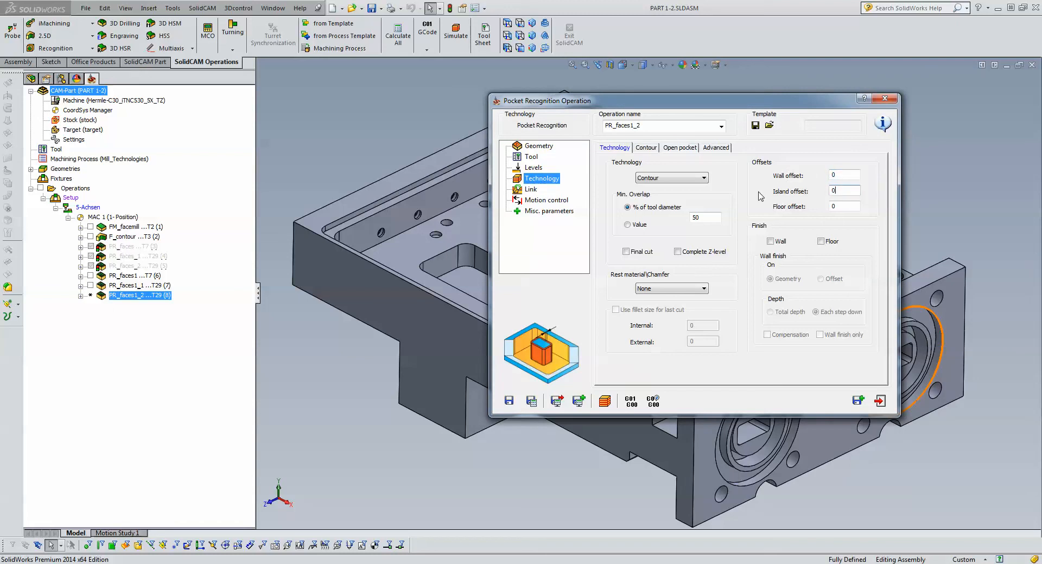
pyautogui.click(773, 244)
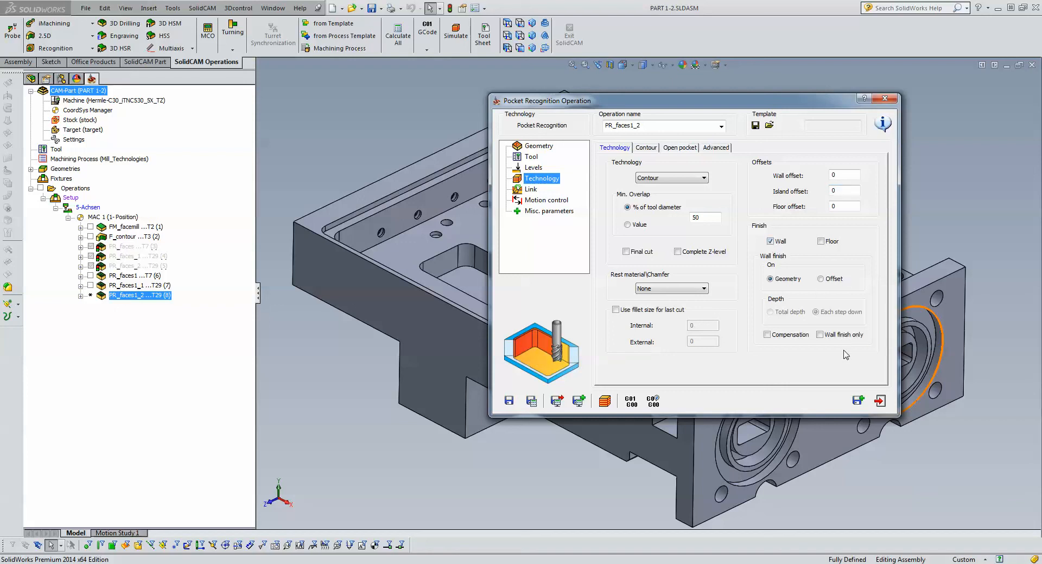
pyautogui.click(819, 334)
# - Simulate the wall finish operation in Host CAD with solid verification off, and examine the toolpath along the pocket walls
pyautogui.click(605, 401)
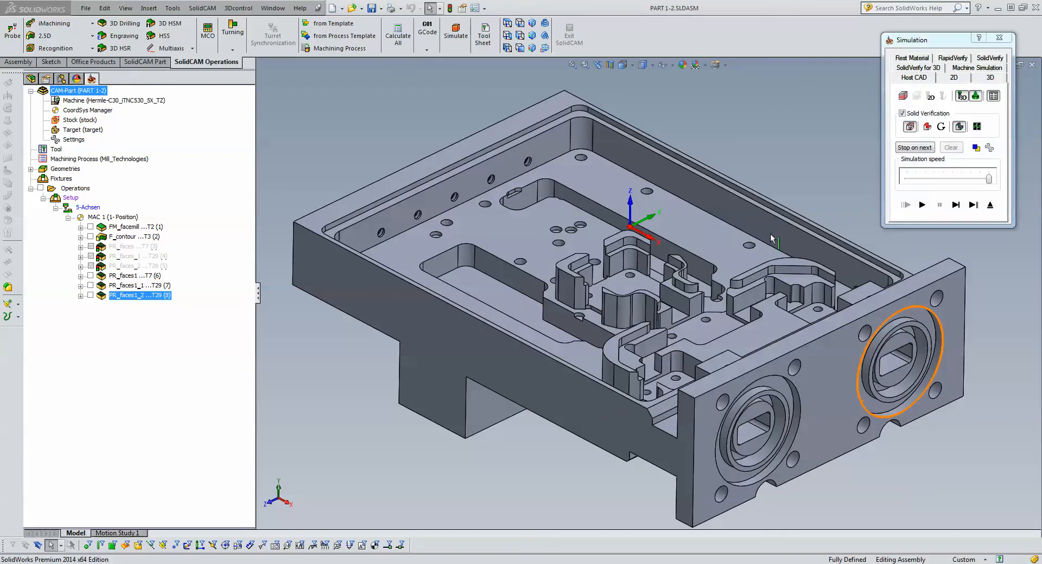
pyautogui.click(902, 113)
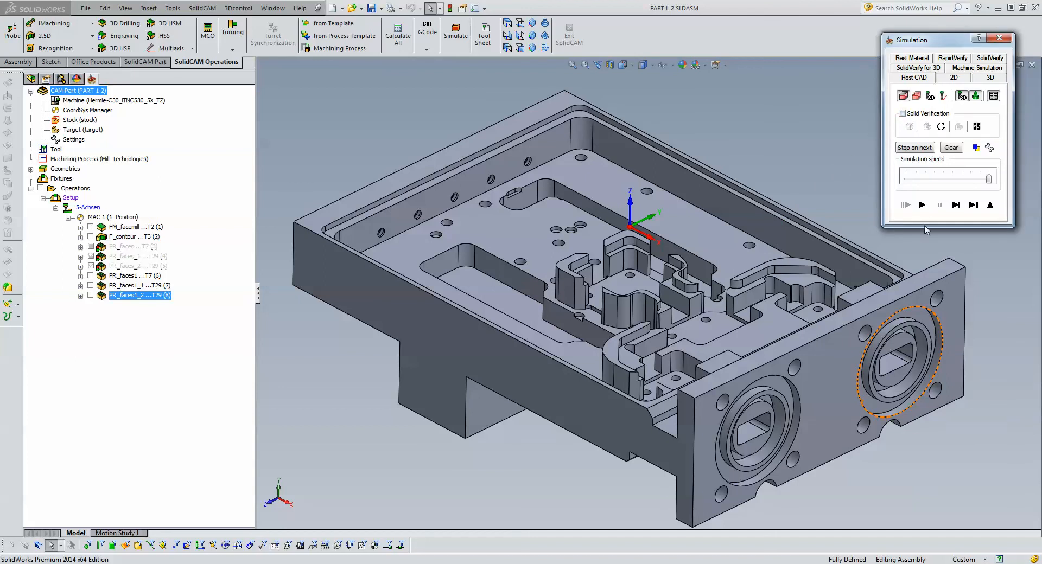
pyautogui.click(922, 204)
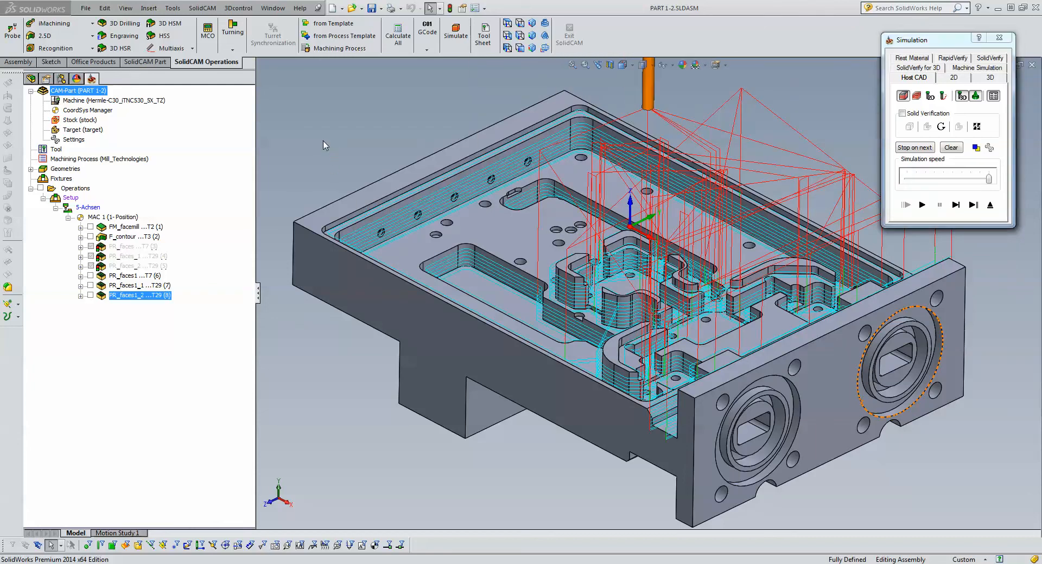
pyautogui.scroll(-5, 504, 270)
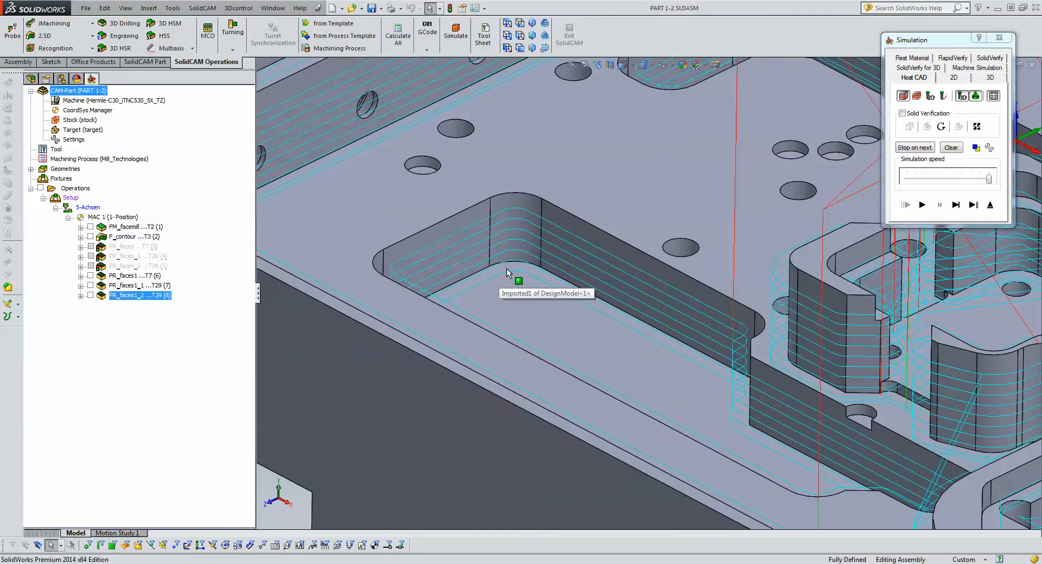
# - Check the wall finish toolpath around the inner pocket walls, exit the simulation, and save and copy the operation
pyautogui.scroll(5, 506, 268)
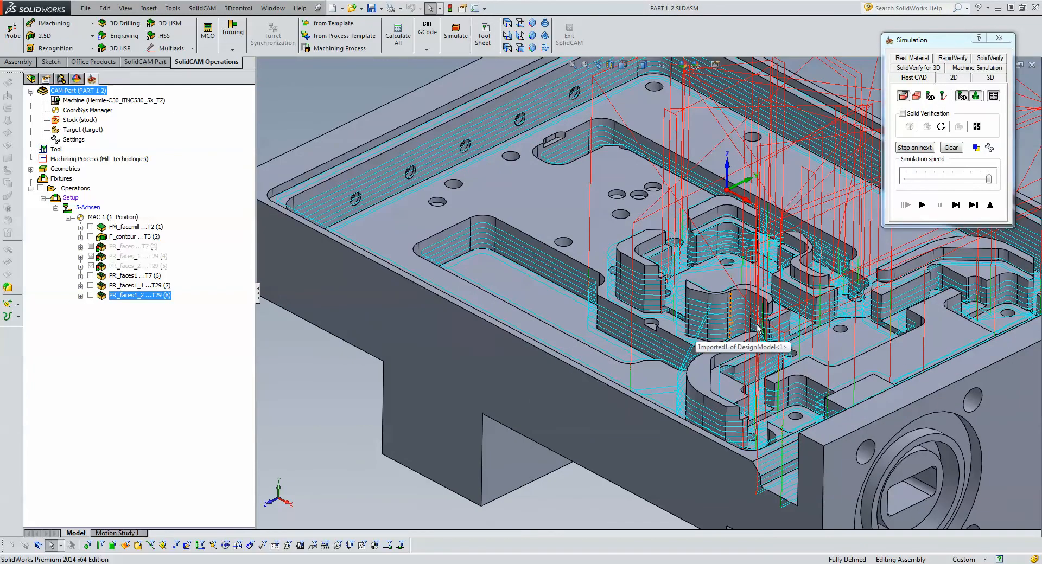
pyautogui.scroll(-5, 758, 327)
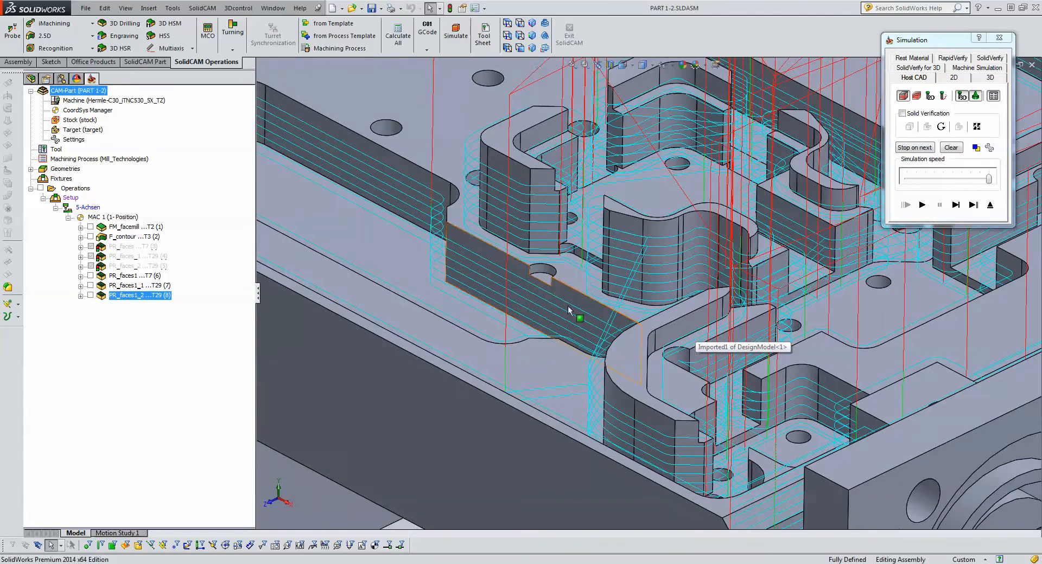
pyautogui.scroll(-4, 509, 280)
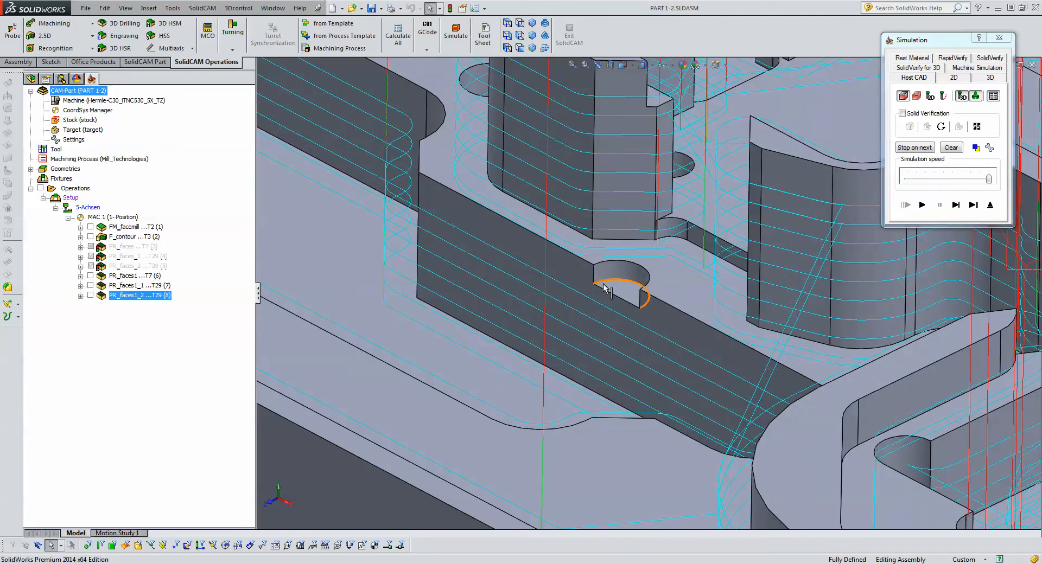
pyautogui.click(989, 205)
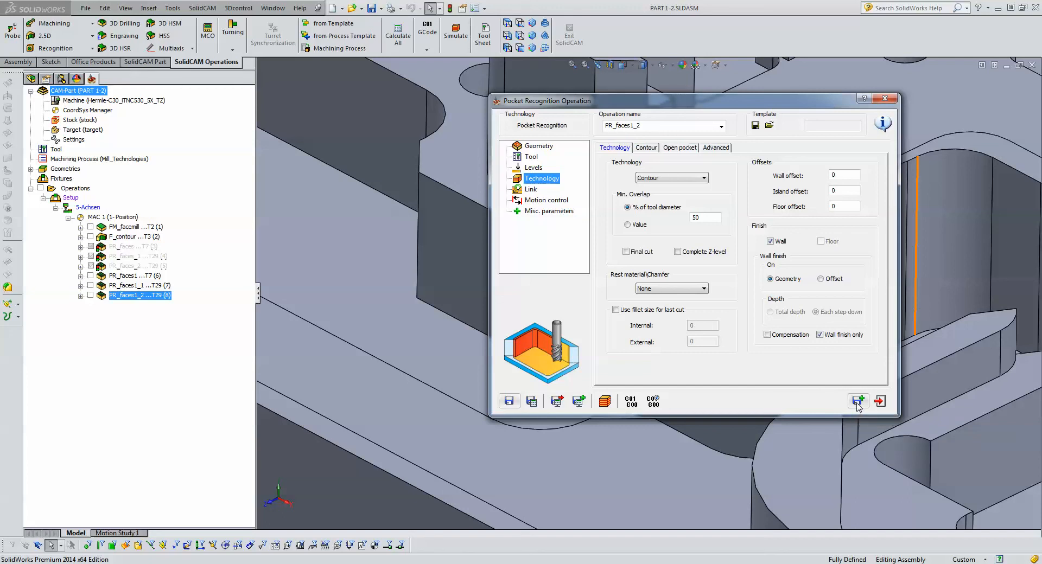
pyautogui.click(858, 402)
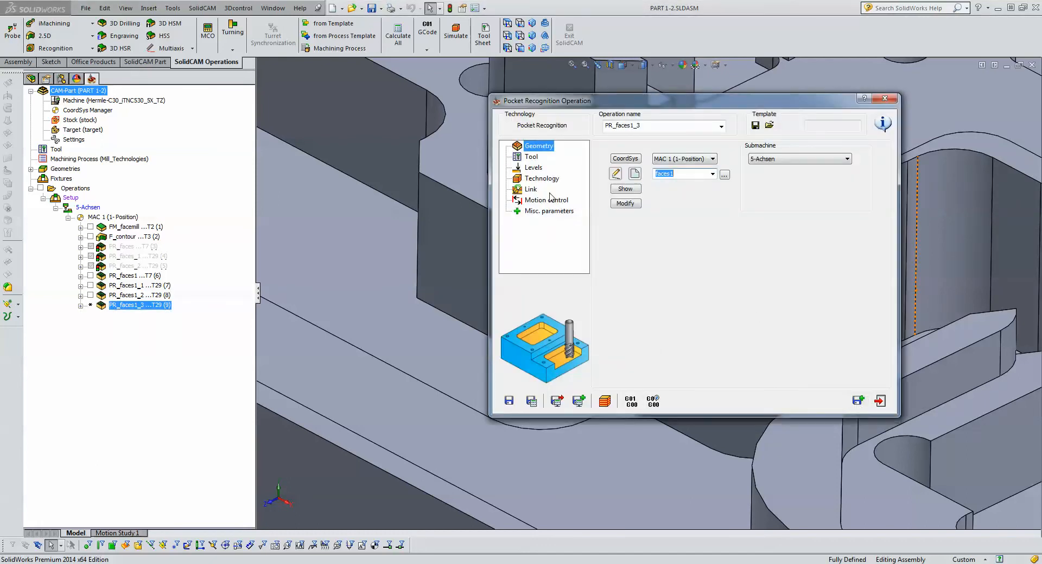
# - Filter the tool table to diameters up to 3 mm and assign the 0.75 mm end mill, tool 30, to the copied operation
pyautogui.click(531, 157)
pyautogui.click(663, 303)
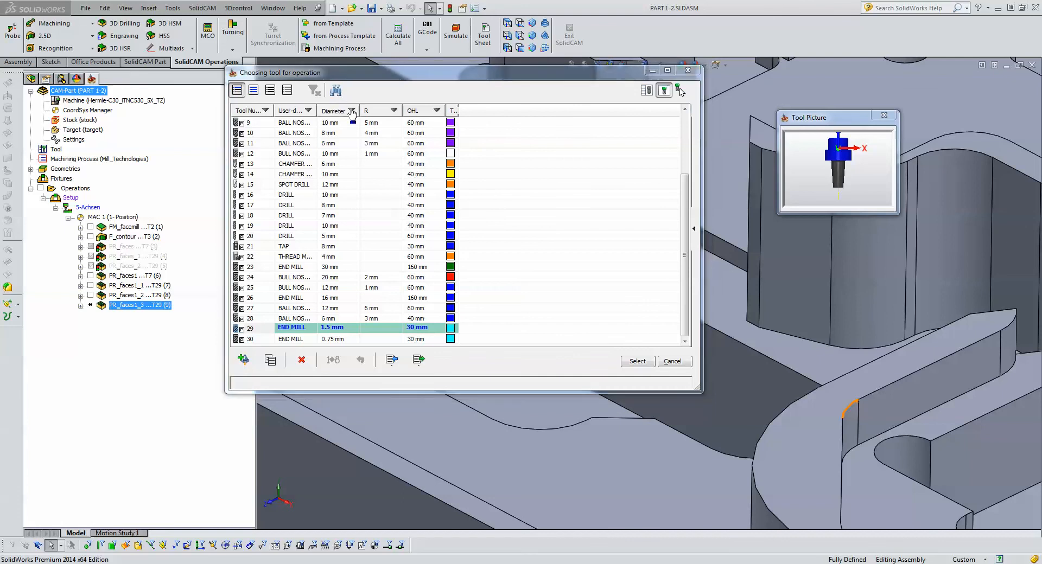
pyautogui.click(351, 111)
pyautogui.doubleClick(477, 139)
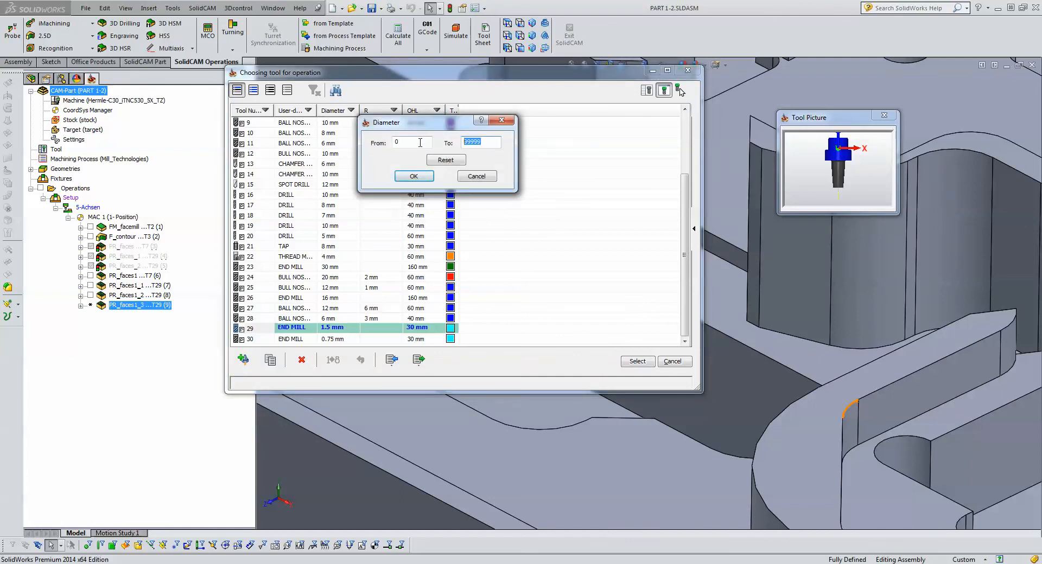
pyautogui.write('3')
pyautogui.click(417, 177)
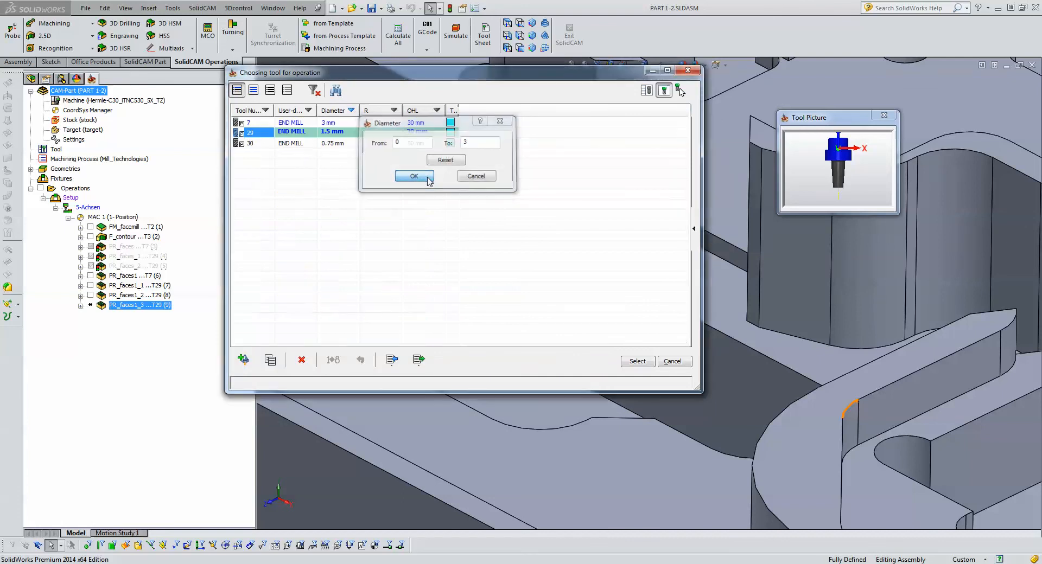
pyautogui.click(318, 145)
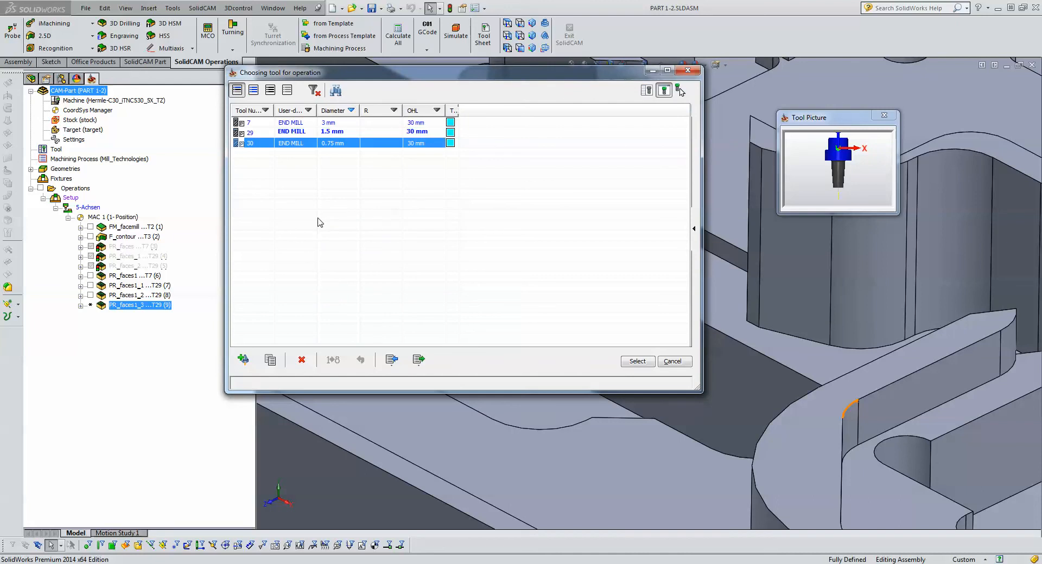
pyautogui.click(637, 361)
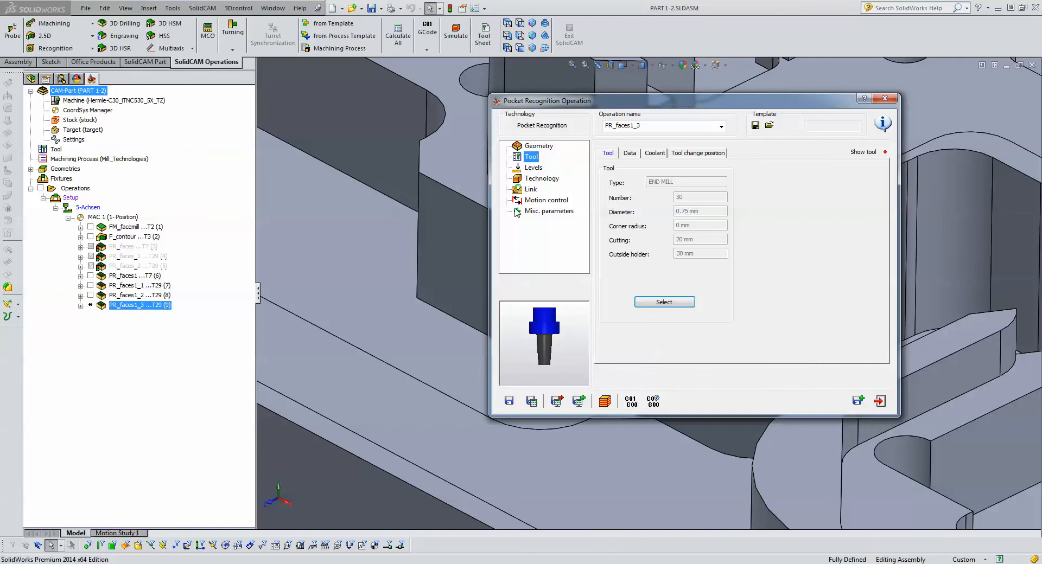
# - Set the step down of the copied operation to 0.2 in its milling levels
pyautogui.click(532, 169)
pyautogui.click(679, 265)
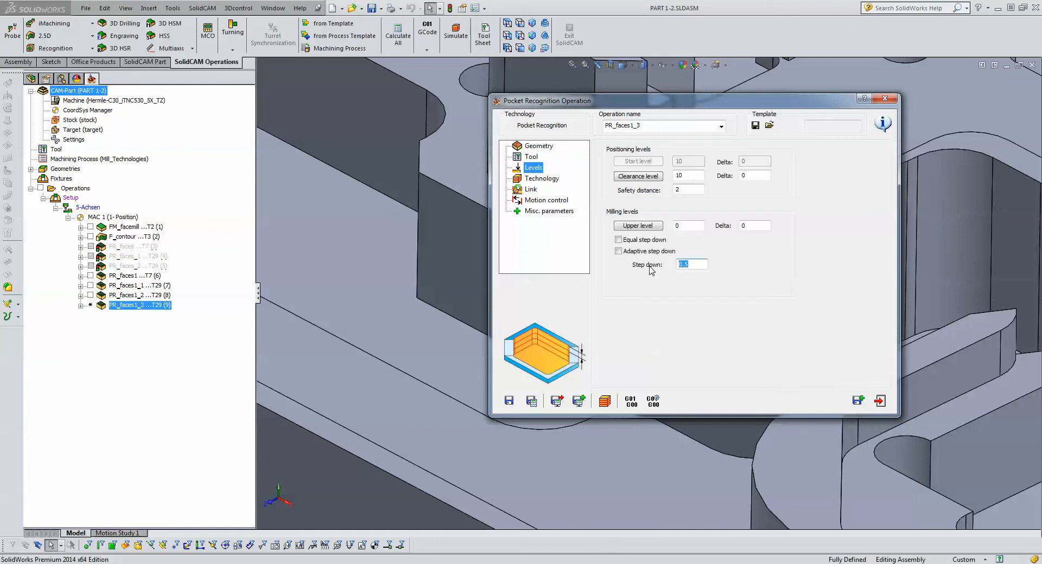
pyautogui.write('.2')
# - Set the rest material option to Rest, with a previous tool diameter of 1.5 and a previous wall offset of 0
pyautogui.click(540, 179)
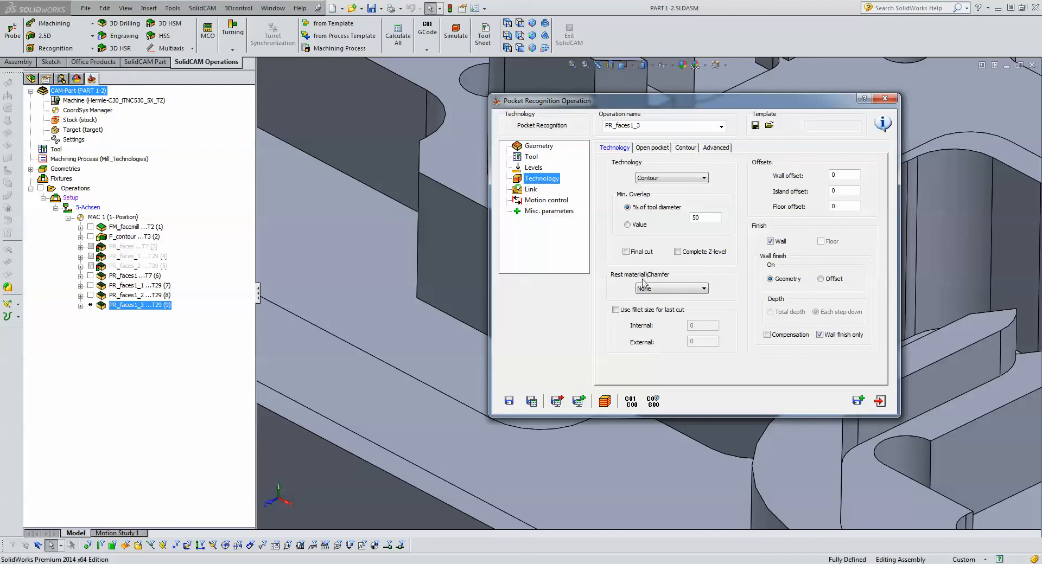
pyautogui.click(659, 289)
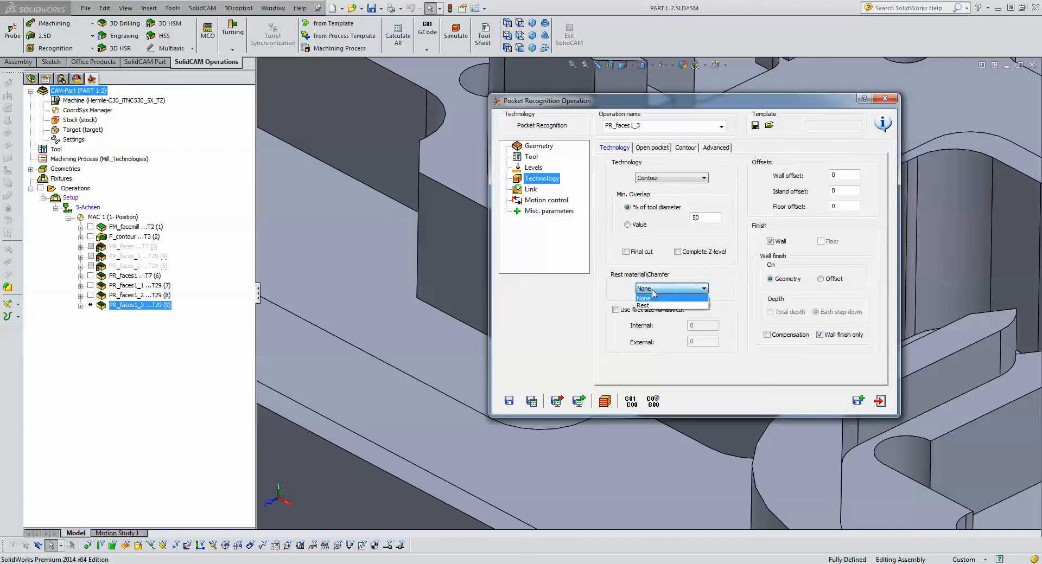
pyautogui.click(659, 305)
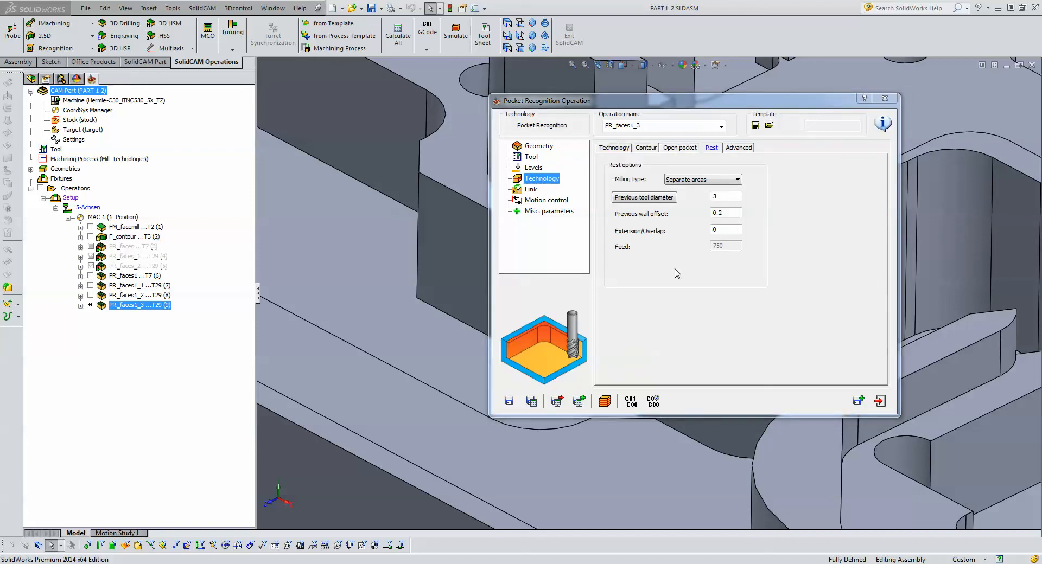
pyautogui.click(722, 198)
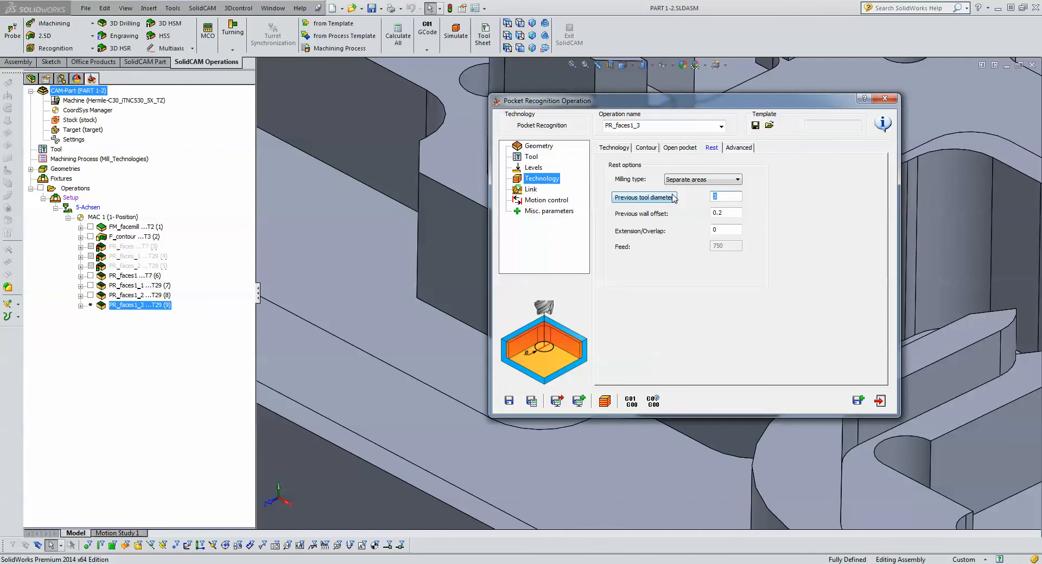
pyautogui.write('1.5')
pyautogui.click(724, 212)
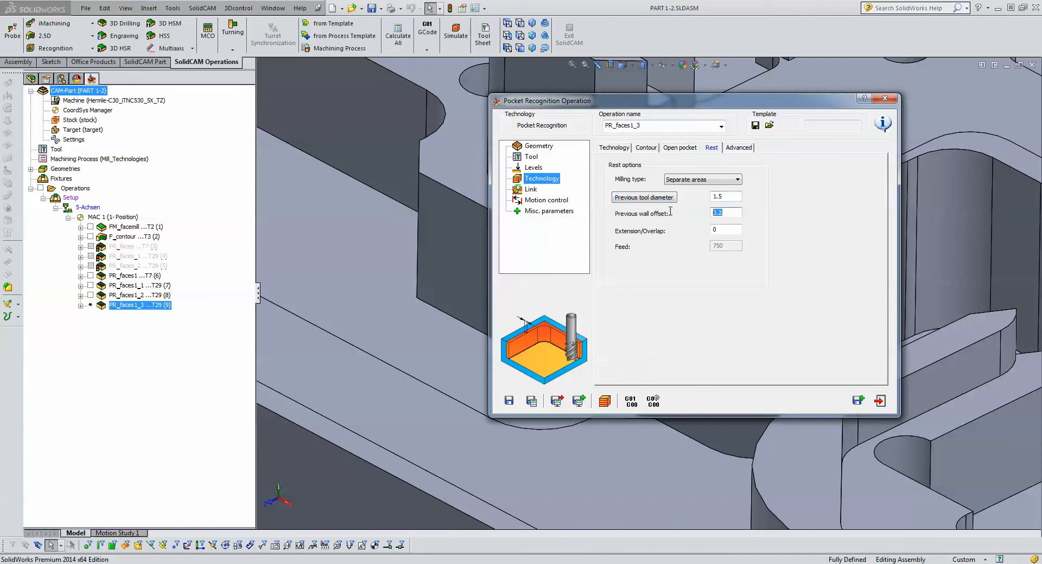
pyautogui.write('0')
# - Save and calculate the 0.75 mm rest operation, and play its Host CAD simulation on the isometric view of the part
pyautogui.click(531, 401)
pyautogui.click(604, 401)
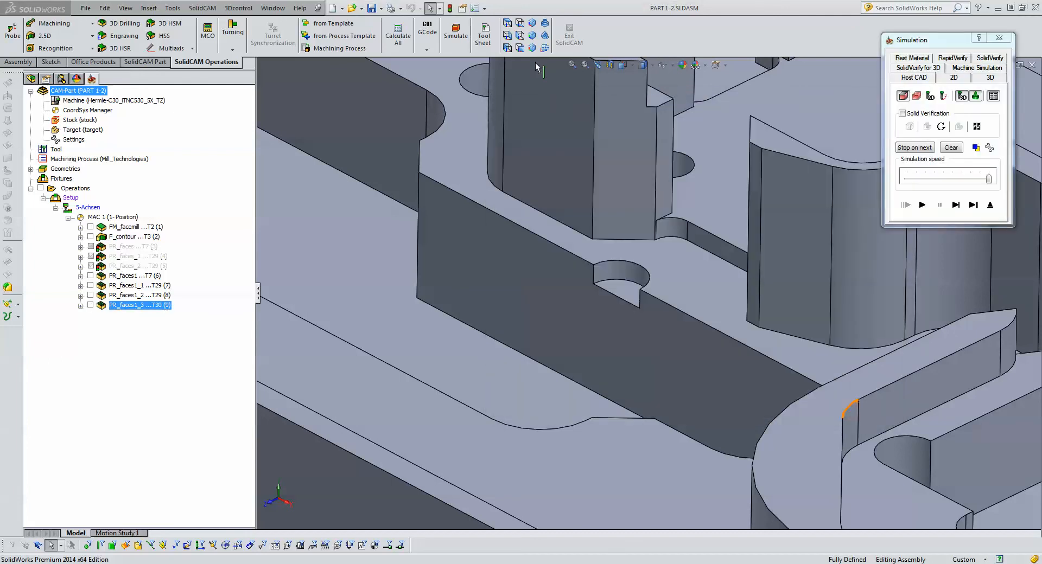
pyautogui.click(532, 22)
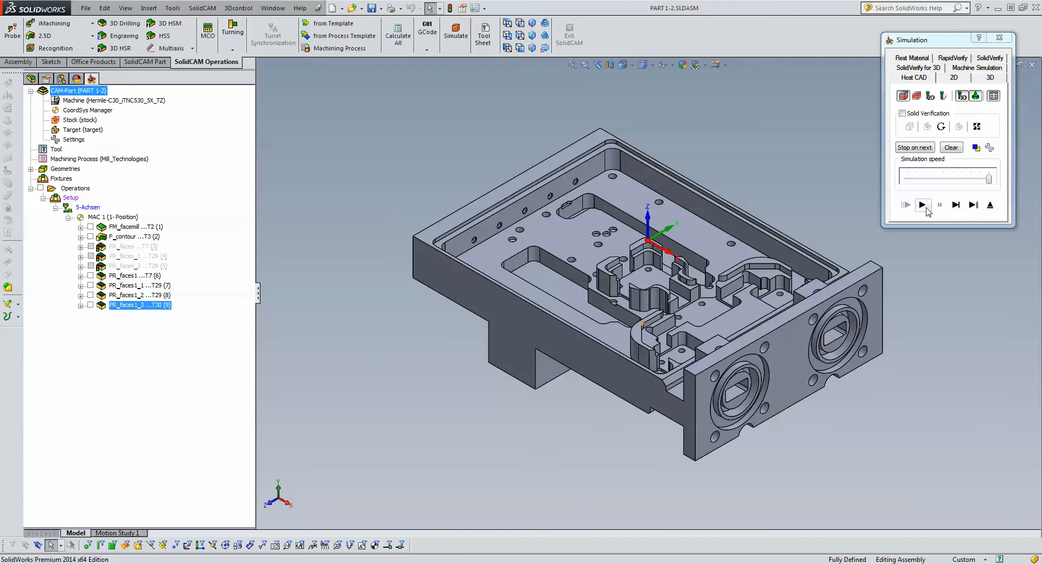
pyautogui.click(921, 204)
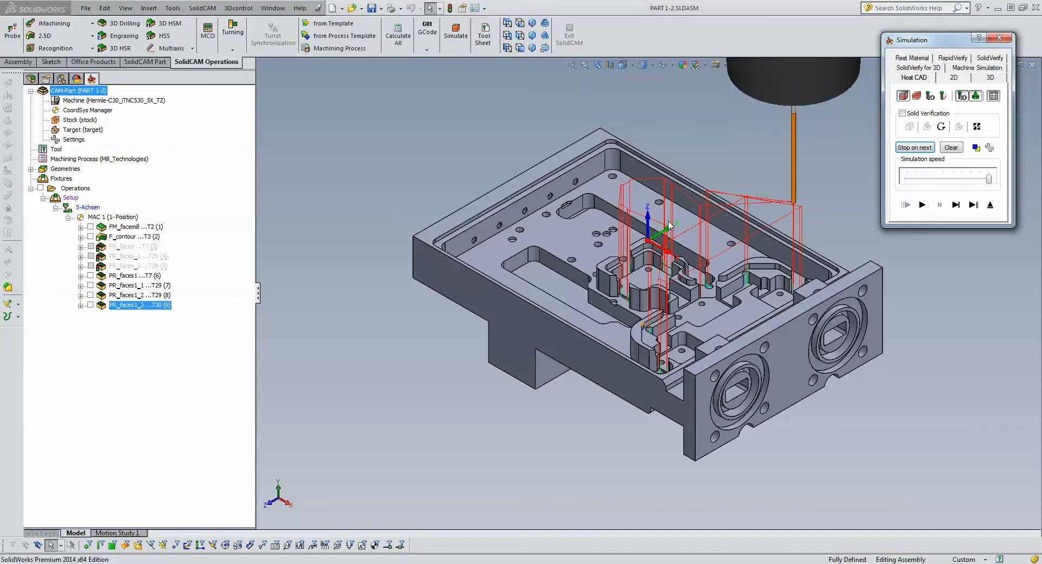
# - Examine the 0.75 mm rest toolpath in the small-radius inner corners of the pockets from several angles
pyautogui.scroll(-5, 551, 369)
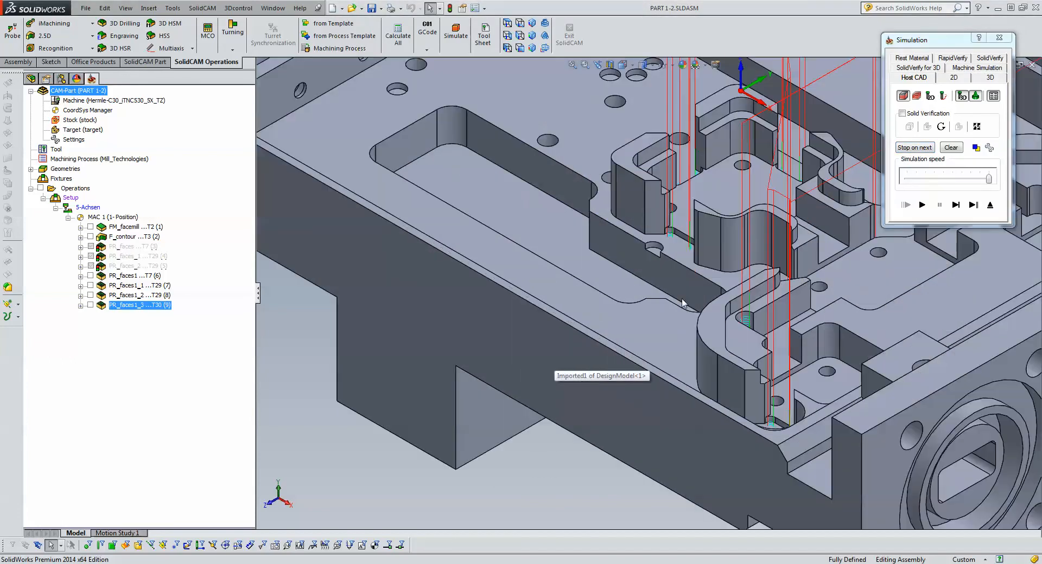
pyautogui.moveTo(697, 266); pyautogui.dragTo(639, 369, button='middle')
pyautogui.scroll(-5, 640, 369)
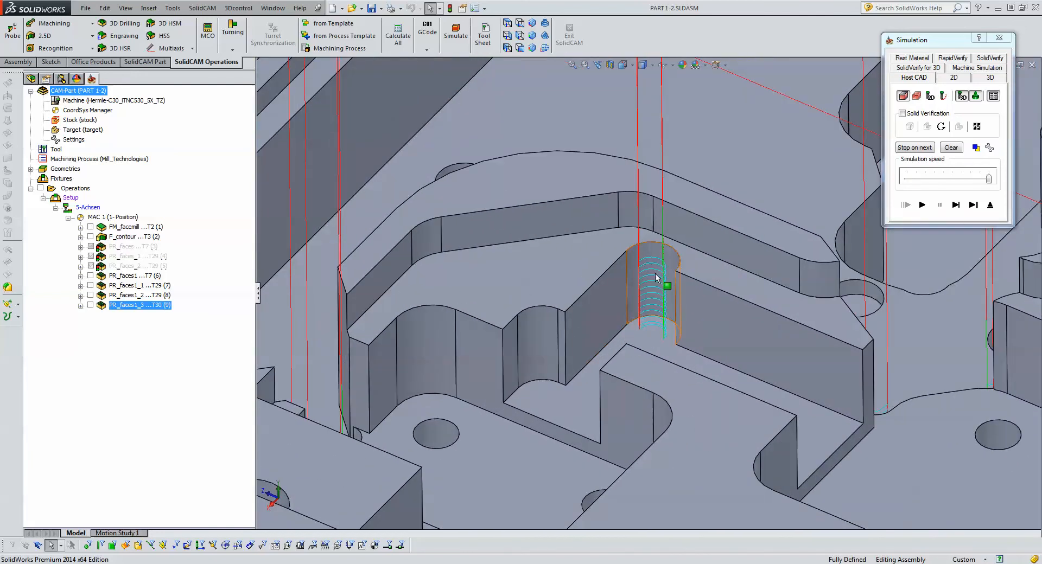
pyautogui.scroll(5, 657, 296)
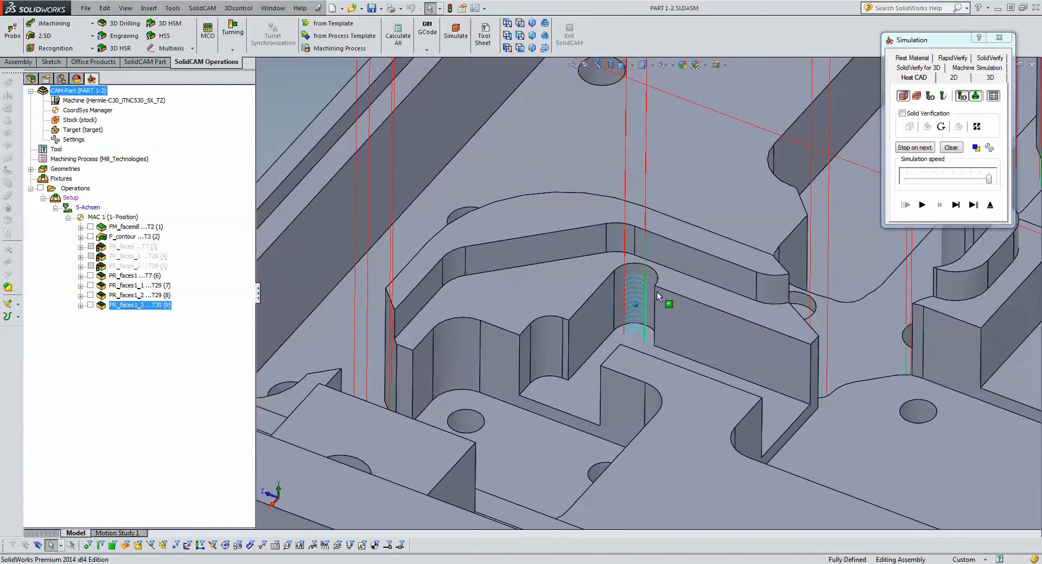
pyautogui.moveTo(667, 295); pyautogui.dragTo(720, 232, button='middle')
pyautogui.click(722, 232)
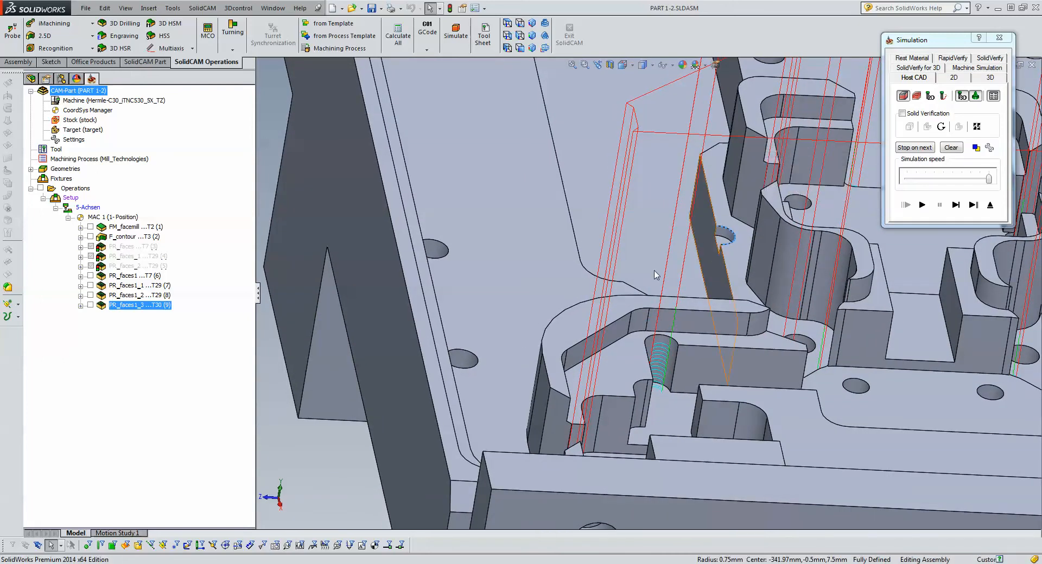
pyautogui.scroll(6, 650, 275)
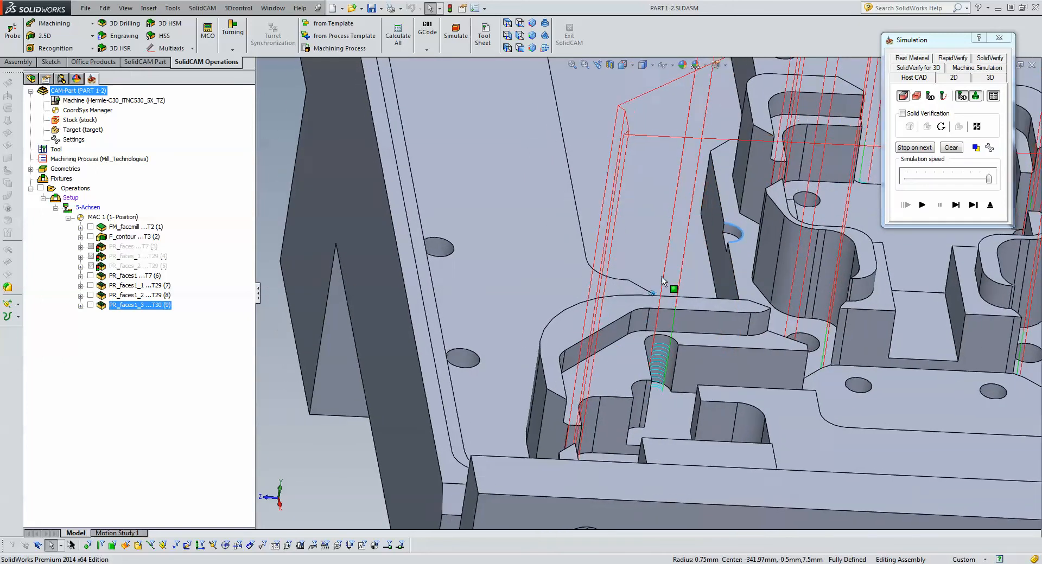
pyautogui.scroll(1, 769, 271)
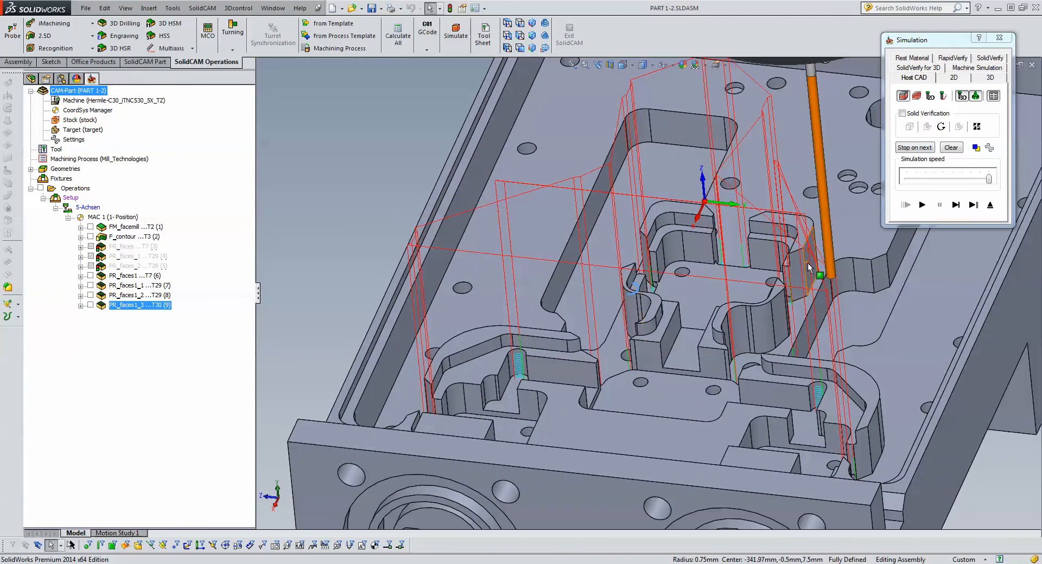
pyautogui.click(999, 463)
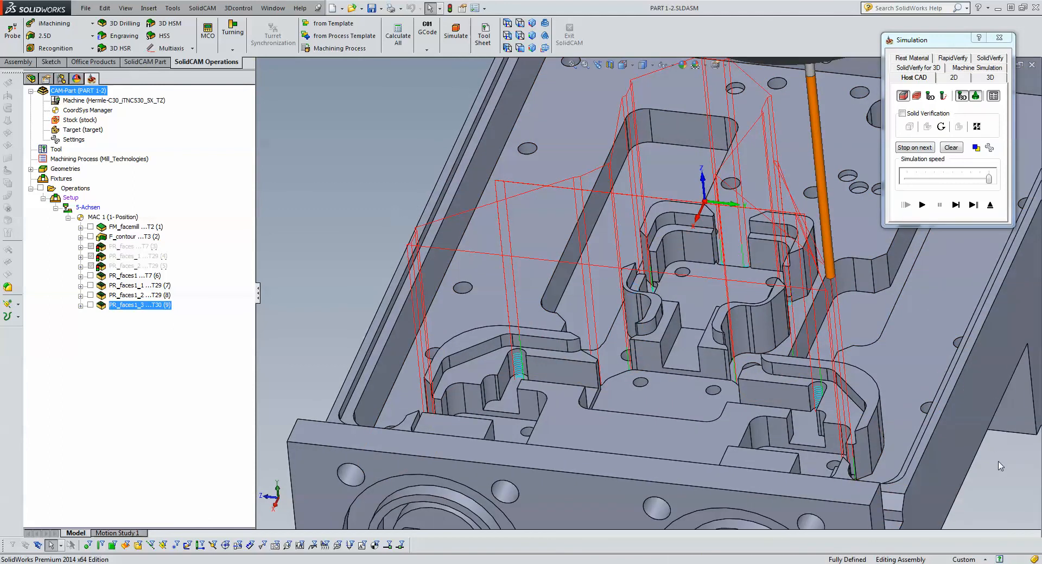
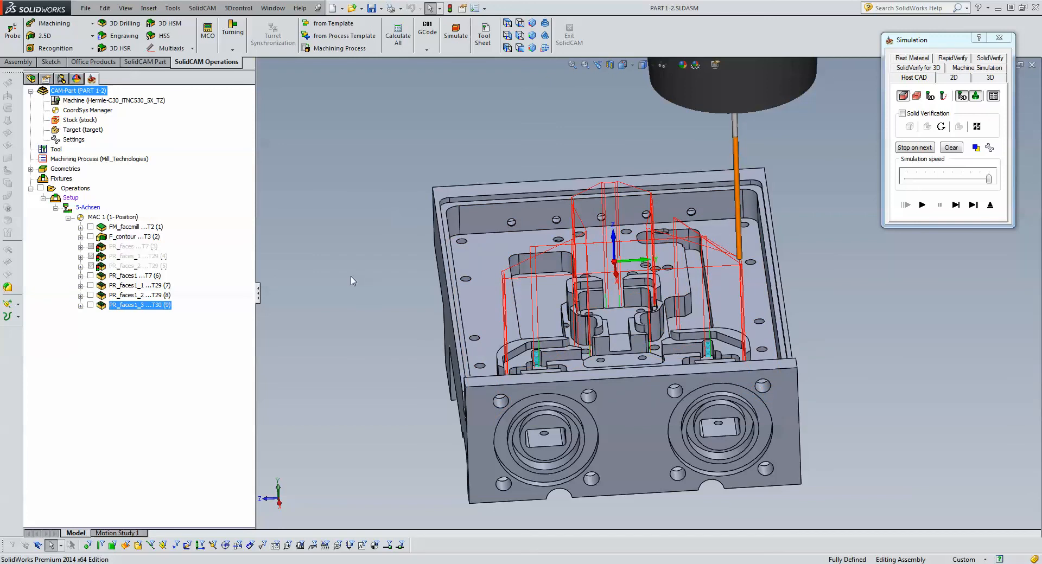
# - Exit the simulation of the 0.75 mm rest operation and close its Pocket Recognition operation window
pyautogui.click(81, 278)
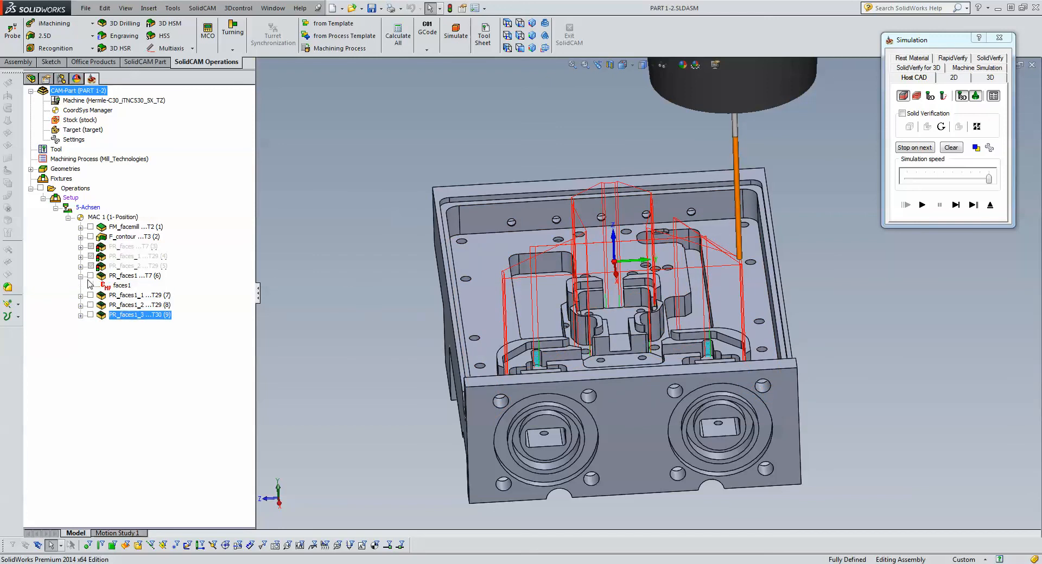
pyautogui.click(90, 274)
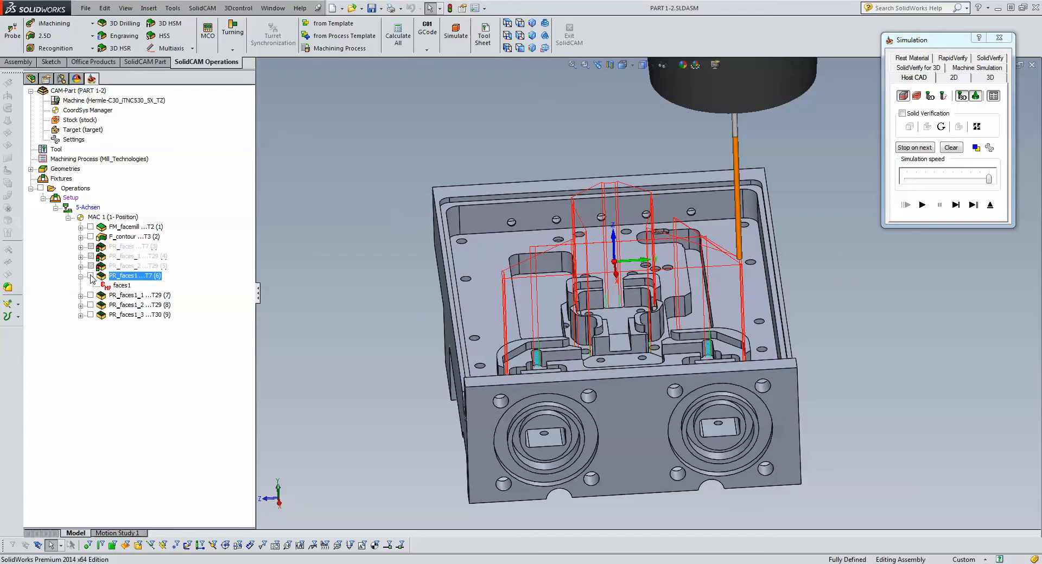
pyautogui.click(992, 205)
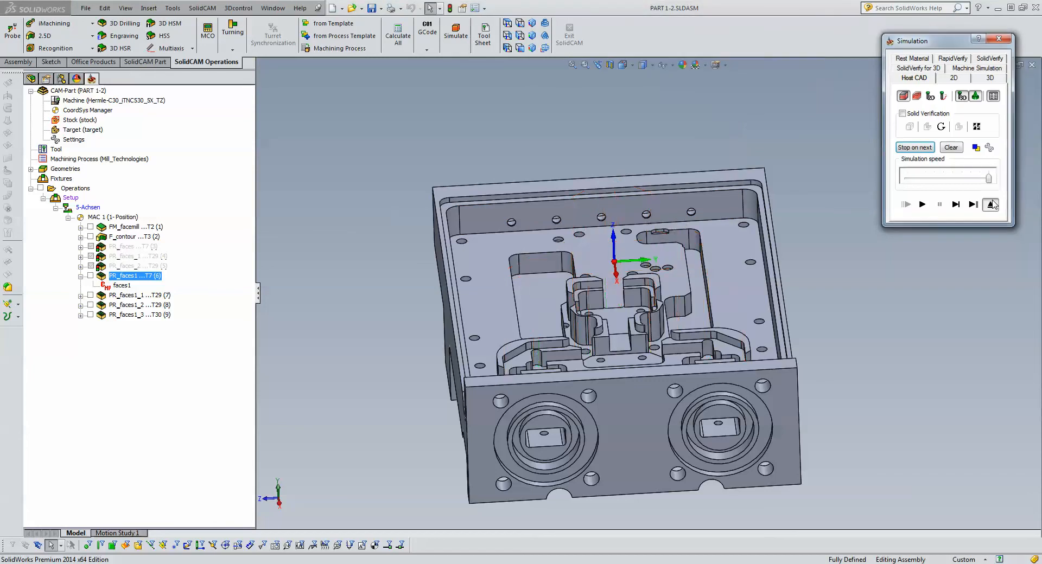
pyautogui.click(881, 101)
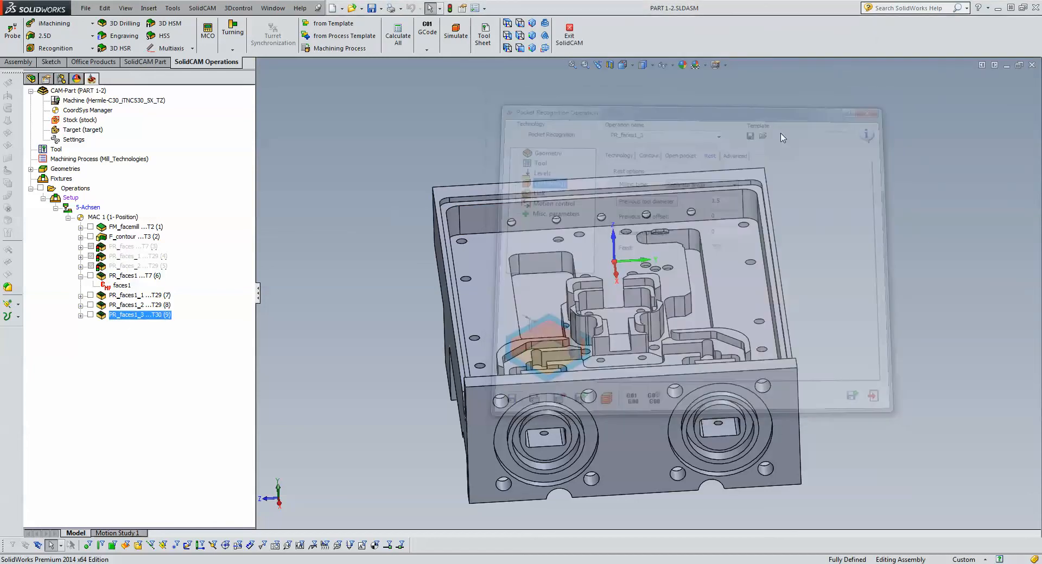
# - Show and hide the toolpaths of PR_faces1, PR_faces1_1, PR_faces1_2 and PR_faces1_3 one at a time on the part
pyautogui.click(90, 276)
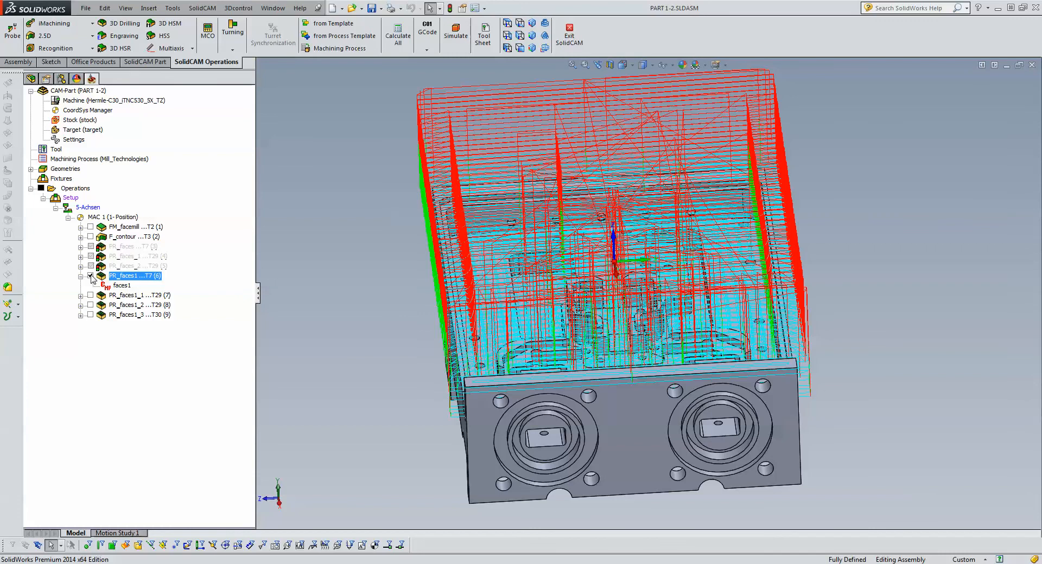
pyautogui.click(91, 276)
pyautogui.click(91, 296)
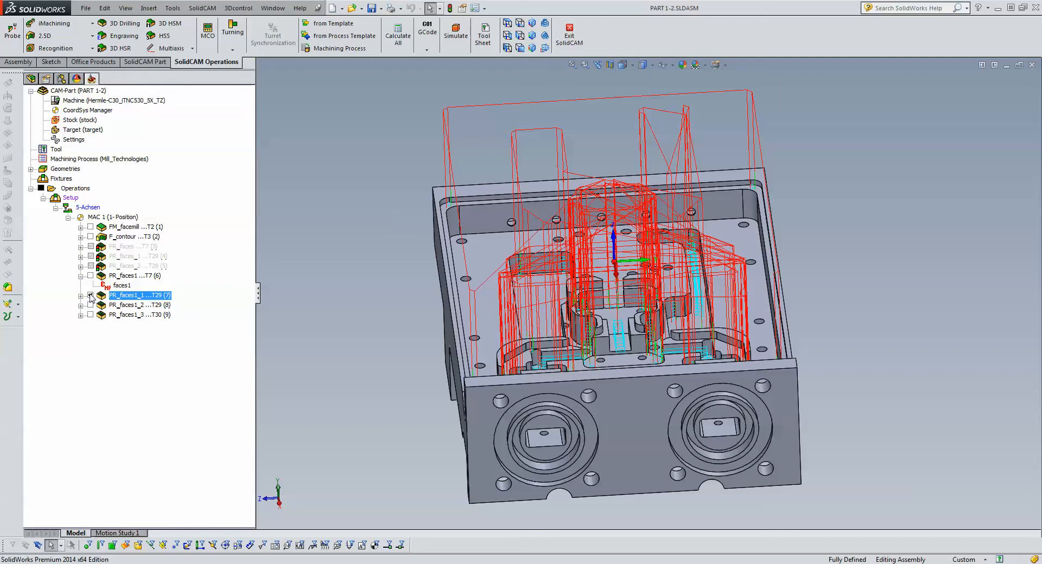
pyautogui.click(90, 295)
pyautogui.click(90, 305)
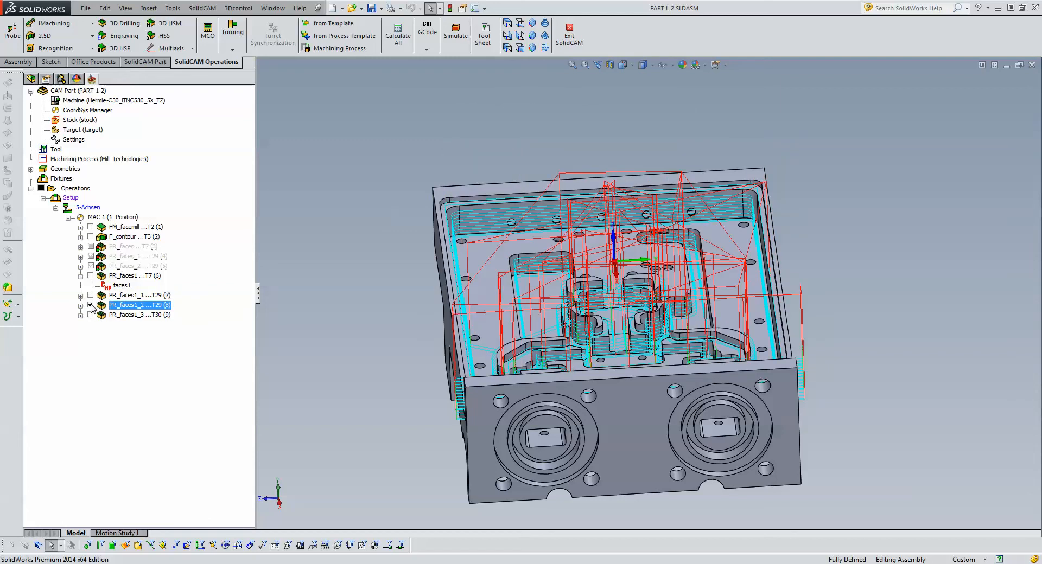
pyautogui.click(90, 305)
pyautogui.click(91, 316)
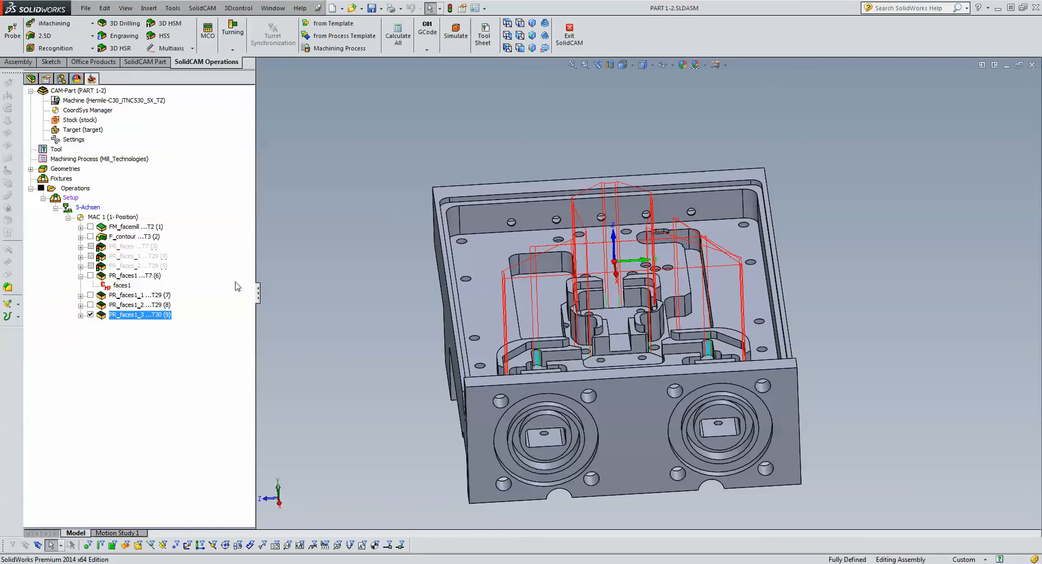
pyautogui.click(90, 315)
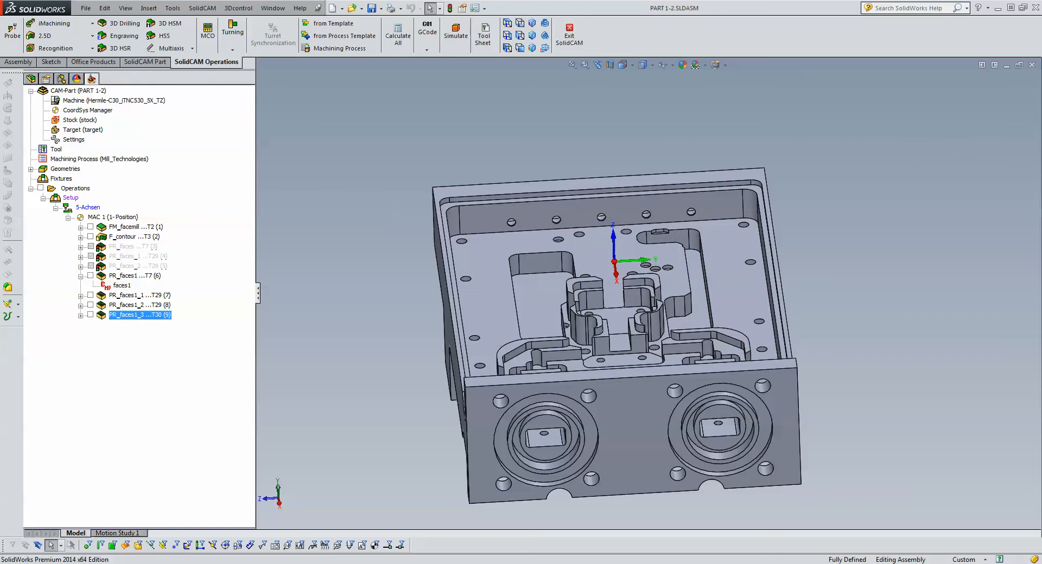
# - Close the PART 1-2 CAM part and open the recent CAM part Pocket Recognition.prz
pyautogui.click(1032, 66)
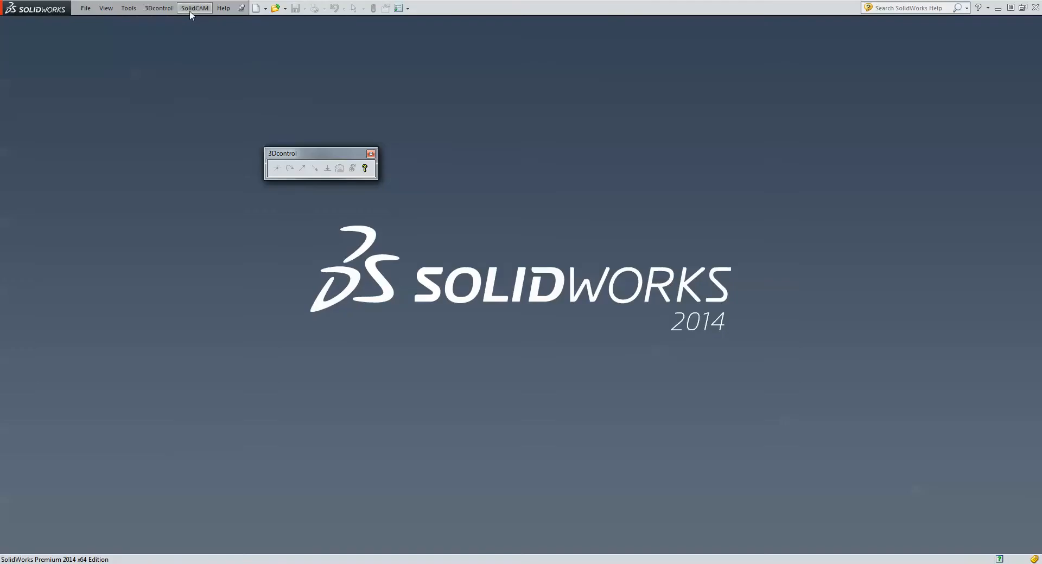
pyautogui.click(194, 7)
pyautogui.moveTo(234, 207)
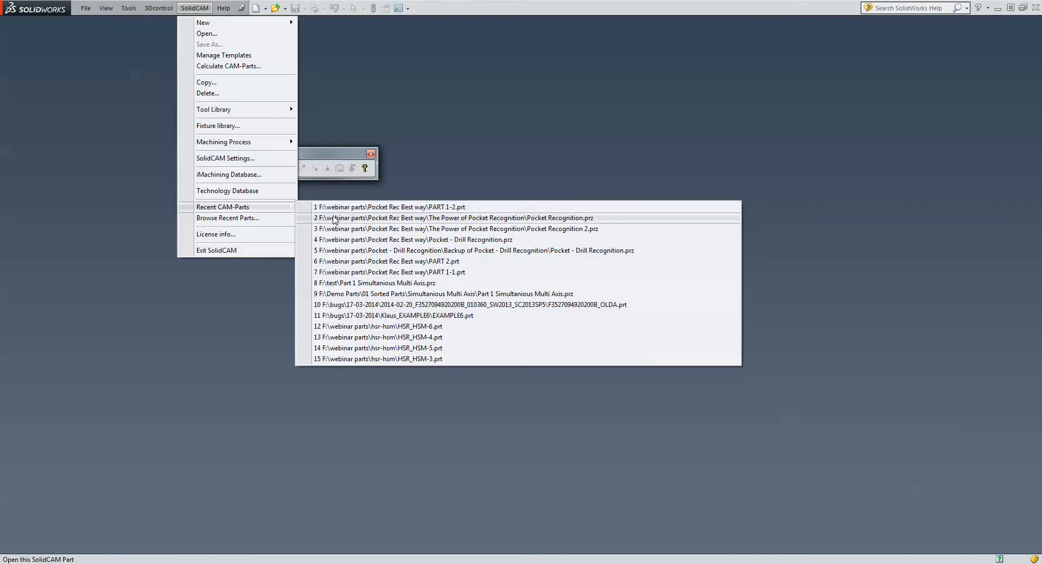
pyautogui.click(488, 217)
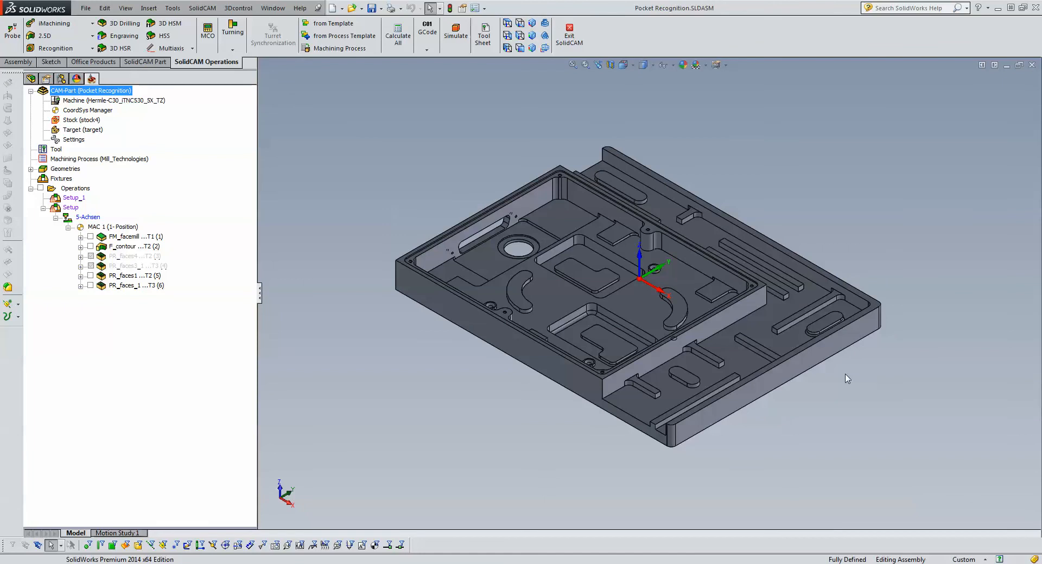
pyautogui.scroll(-10, 847, 378)
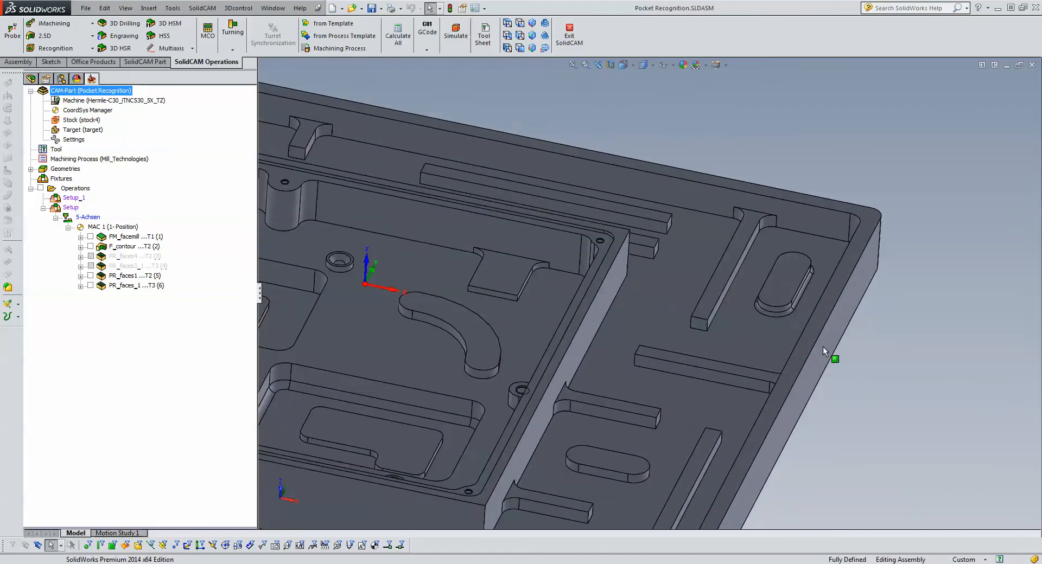
pyautogui.scroll(10, 911, 395)
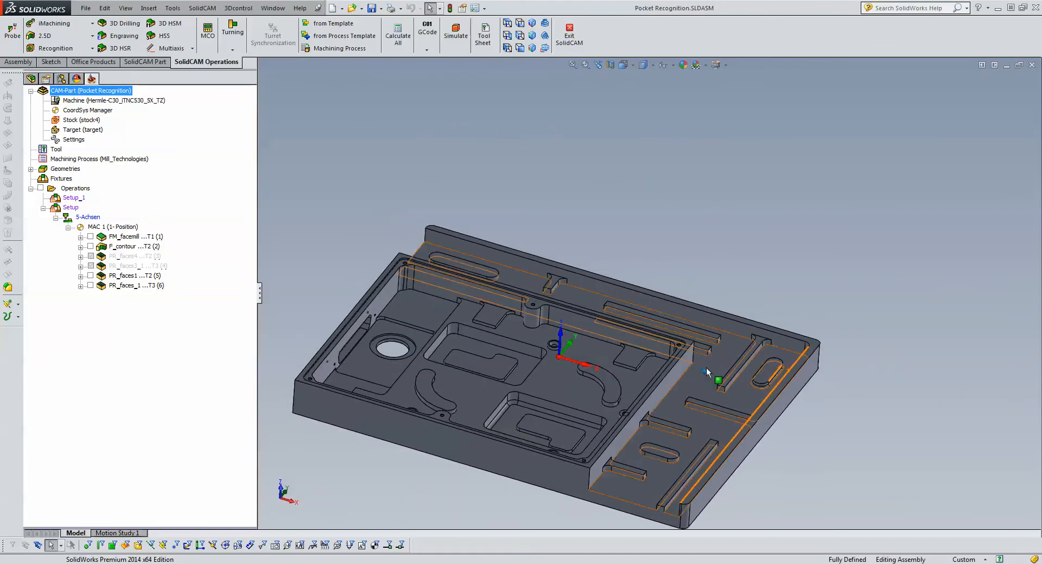
pyautogui.moveTo(707, 372); pyautogui.dragTo(700, 374, button='middle')
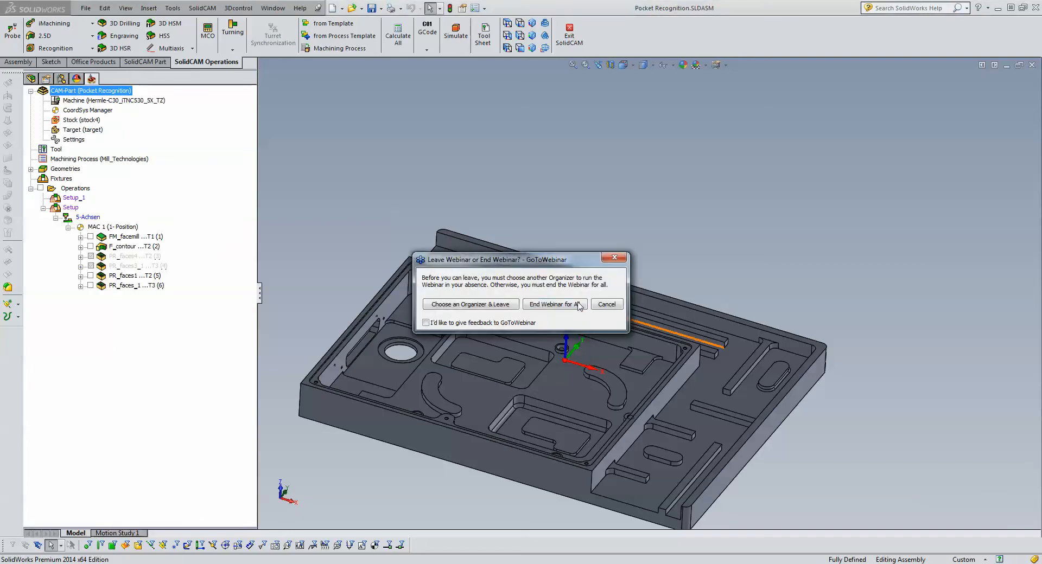
pyautogui.click(552, 306)
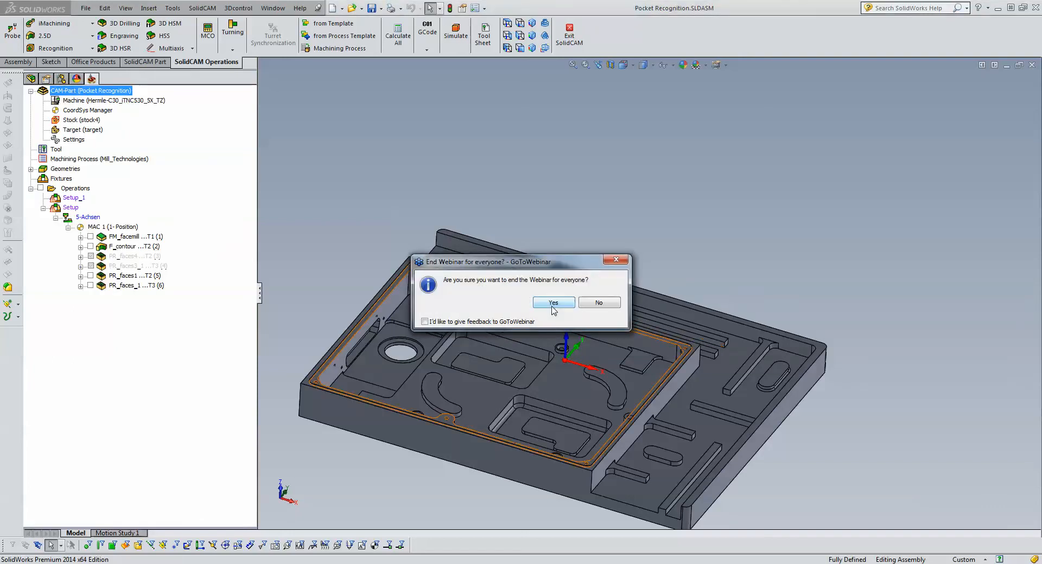